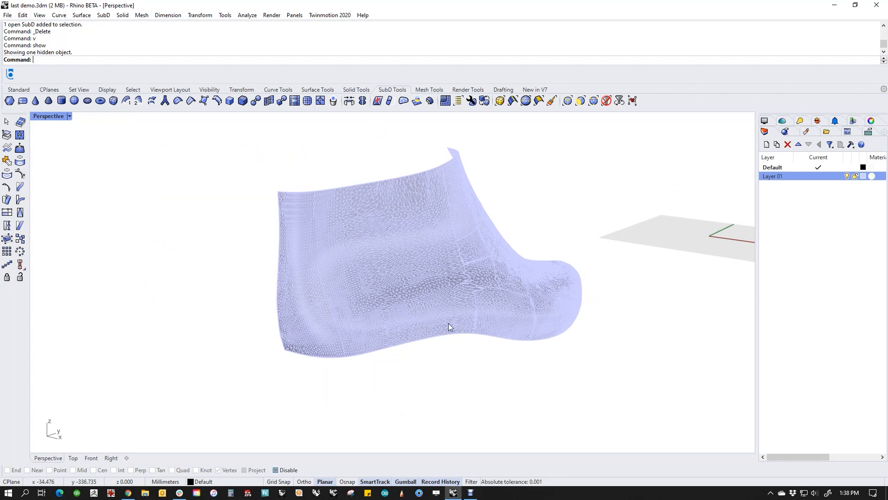
Step: Examine the dense triangulated shoe last mesh from several sides and up close
{"action": "right_click_drag", "start_coordinate": [450, 327], "coordinate": [401, 309]}
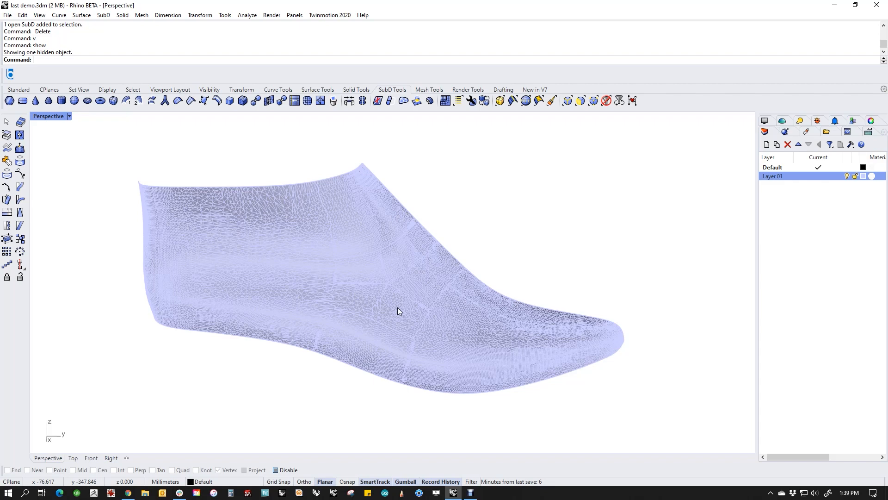
{"action": "right_click_drag", "start_coordinate": [374, 310], "coordinate": [317, 278]}
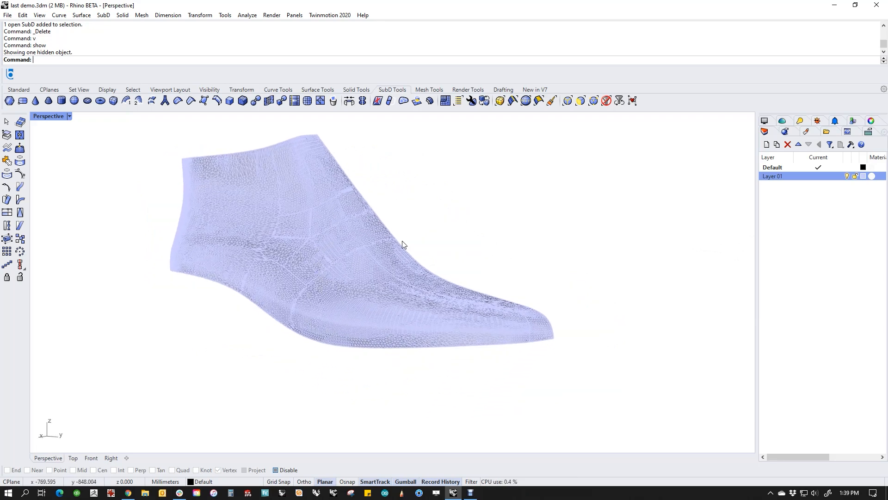
{"action": "right_click_drag", "start_coordinate": [308, 193], "coordinate": [297, 225]}
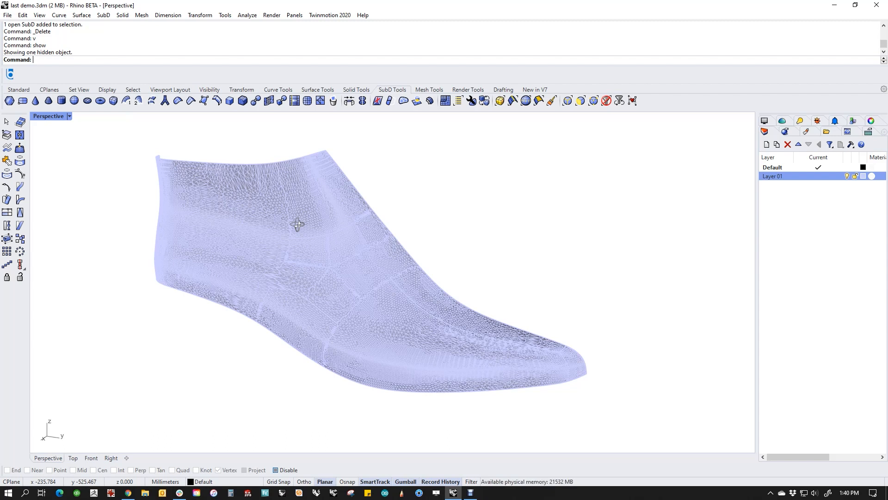
{"action": "right_click_drag", "start_coordinate": [297, 224], "coordinate": [306, 262]}
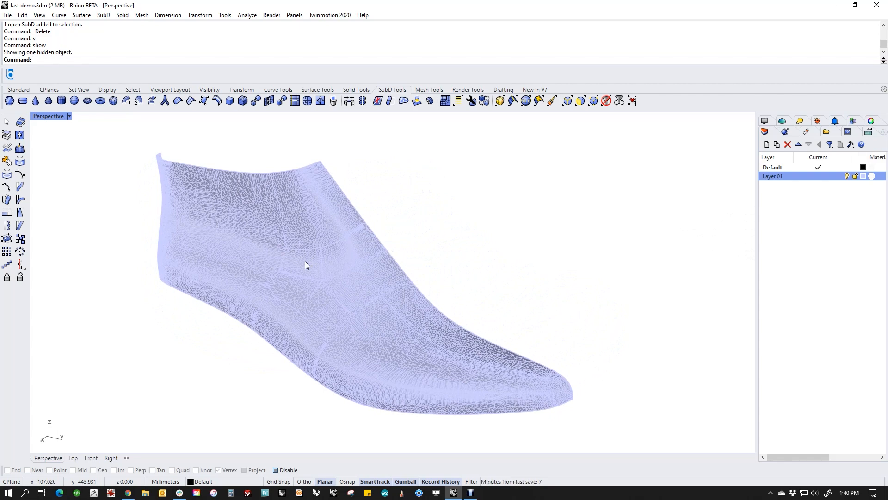
{"action": "right_click_drag", "start_coordinate": [304, 262], "coordinate": [376, 260]}
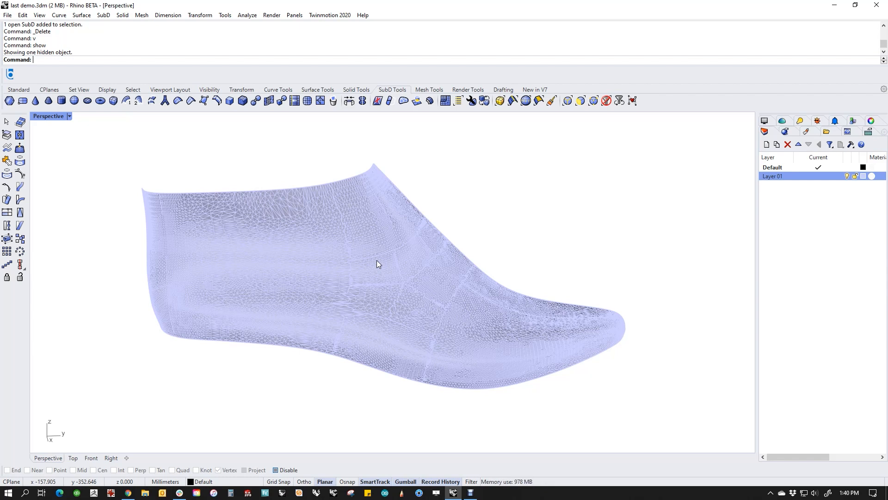
{"action": "right_click_drag", "start_coordinate": [375, 264], "coordinate": [410, 270]}
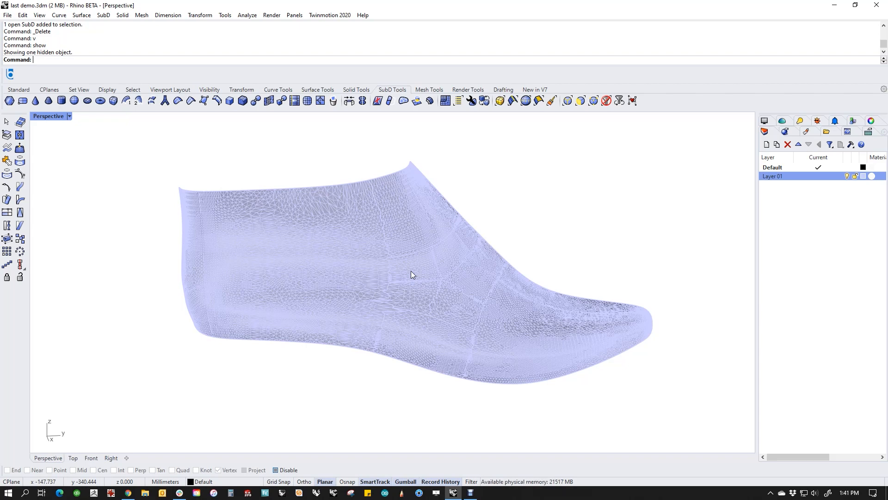
{"action": "right_click_drag", "start_coordinate": [412, 275], "coordinate": [367, 285]}
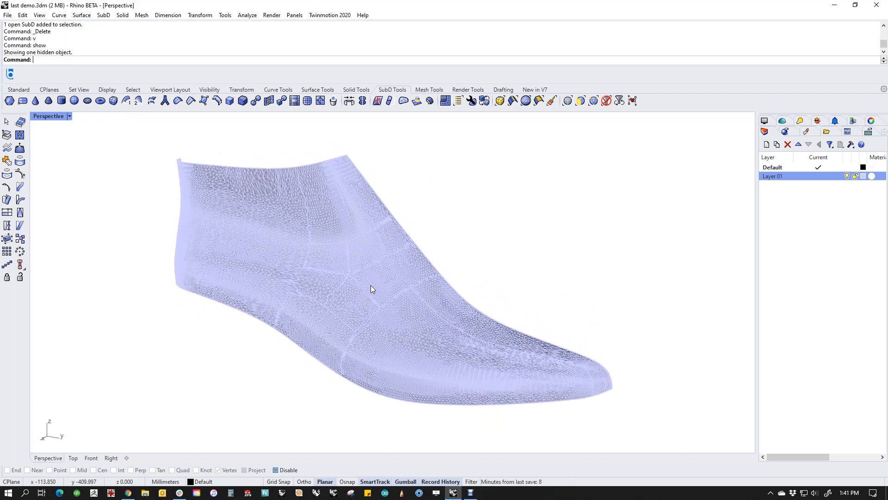
{"action": "mouse_move", "coordinate": [370, 285]}
{"action": "right_mouse_down"}
{"action": "mouse_move", "coordinate": [464, 293]}
{"action": "mouse_move", "coordinate": [363, 288]}
{"action": "mouse_move", "coordinate": [391, 268]}
{"action": "mouse_move", "coordinate": [407, 279]}
{"action": "mouse_move", "coordinate": [533, 301]}
{"action": "mouse_move", "coordinate": [644, 296]}
{"action": "mouse_move", "coordinate": [637, 200]}
{"action": "mouse_move", "coordinate": [501, 213]}
{"action": "mouse_move", "coordinate": [431, 273]}
{"action": "mouse_move", "coordinate": [377, 298]}
{"action": "mouse_move", "coordinate": [317, 291]}
{"action": "mouse_move", "coordinate": [311, 332]}
{"action": "mouse_move", "coordinate": [433, 291]}
{"action": "mouse_move", "coordinate": [452, 297]}
{"action": "mouse_move", "coordinate": [372, 279]}
{"action": "right_mouse_up"}
{"action": "scroll", "coordinate": [320, 279], "scroll_direction": "up", "scroll_amount": 6}
{"action": "mouse_move", "coordinate": [243, 283]}
{"action": "right_mouse_down"}
{"action": "mouse_move", "coordinate": [297, 294]}
{"action": "mouse_move", "coordinate": [243, 285]}
{"action": "right_mouse_up"}
{"action": "scroll", "coordinate": [243, 285], "scroll_direction": "down", "scroll_amount": 2}
{"action": "right_click_drag", "start_coordinate": [369, 294], "coordinate": [303, 298]}
{"action": "scroll", "coordinate": [295, 279], "scroll_direction": "down", "scroll_amount": 4}
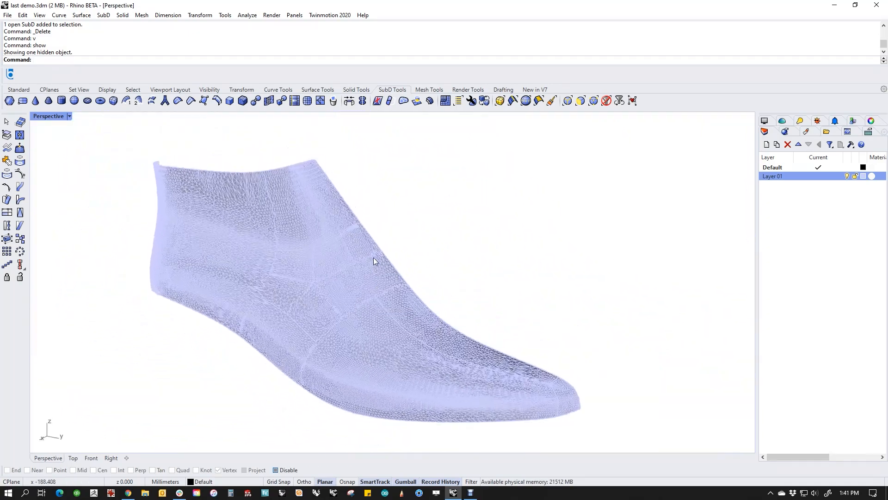
{"action": "right_click_drag", "start_coordinate": [220, 225], "coordinate": [322, 282]}
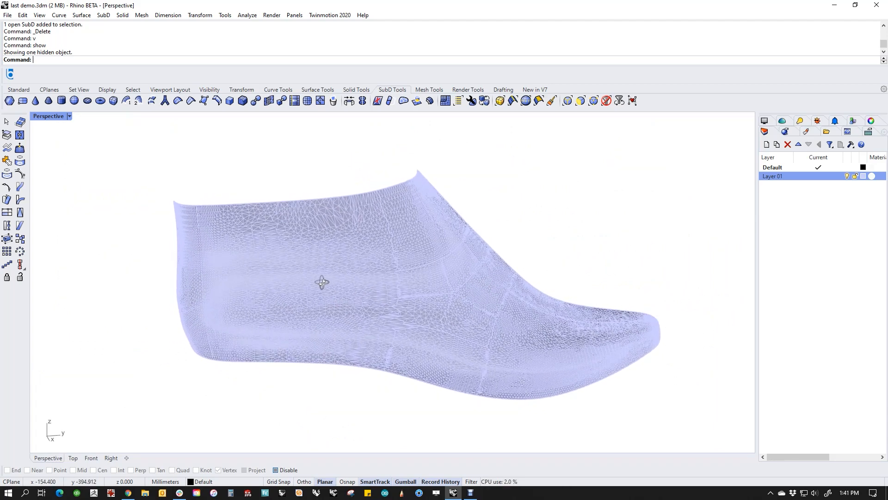
Step: Examine the vertex density of the shoe last mesh by temporarily displaying its control points
{"action": "left_click", "coordinate": [321, 283]}
{"action": "left_click", "coordinate": [20, 175]}
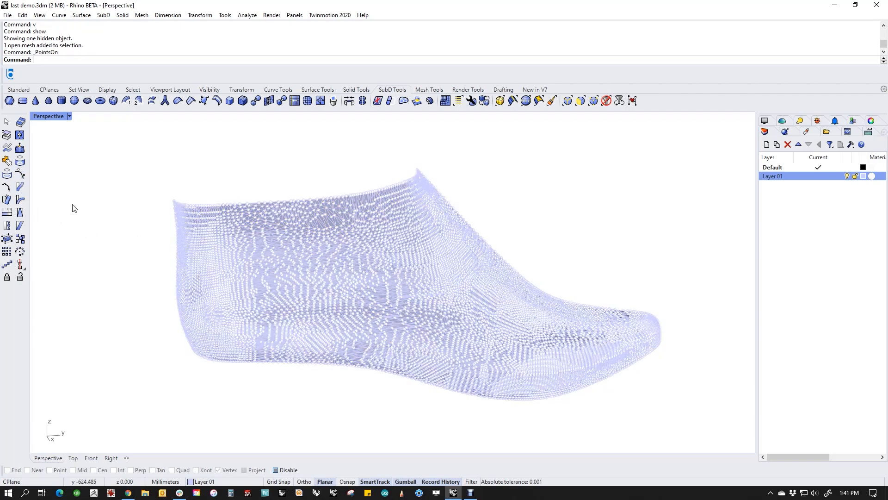
{"action": "mouse_move", "coordinate": [393, 323]}
{"action": "right_mouse_down"}
{"action": "mouse_move", "coordinate": [458, 324]}
{"action": "mouse_move", "coordinate": [374, 328]}
{"action": "mouse_move", "coordinate": [402, 312]}
{"action": "mouse_move", "coordinate": [410, 315]}
{"action": "mouse_move", "coordinate": [381, 331]}
{"action": "right_mouse_up"}
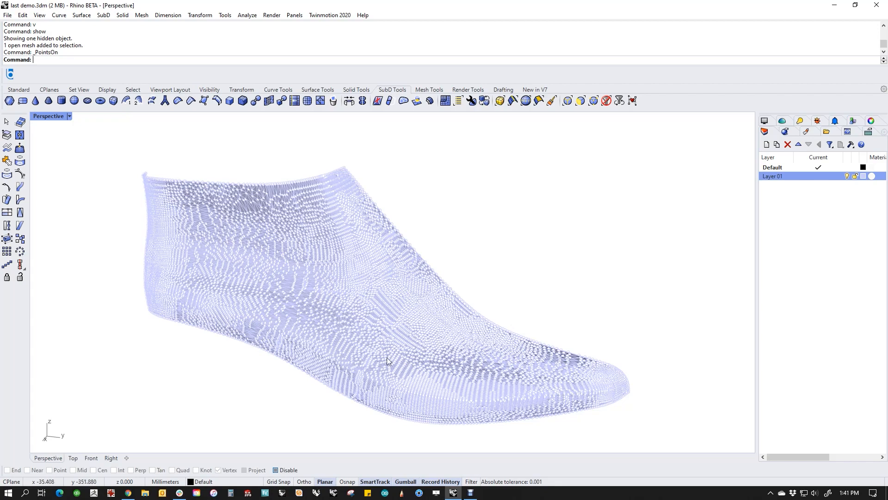
{"action": "right_click_drag", "start_coordinate": [421, 354], "coordinate": [225, 347]}
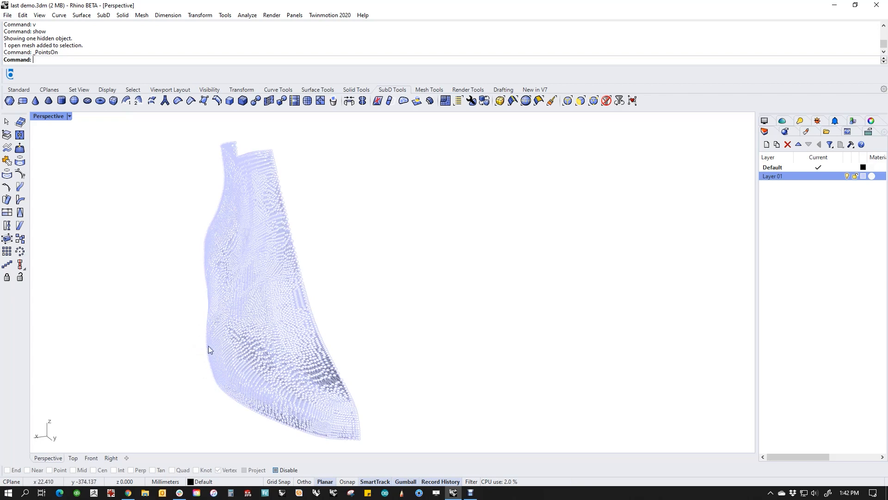
{"action": "right_click_drag", "start_coordinate": [237, 347], "coordinate": [326, 345]}
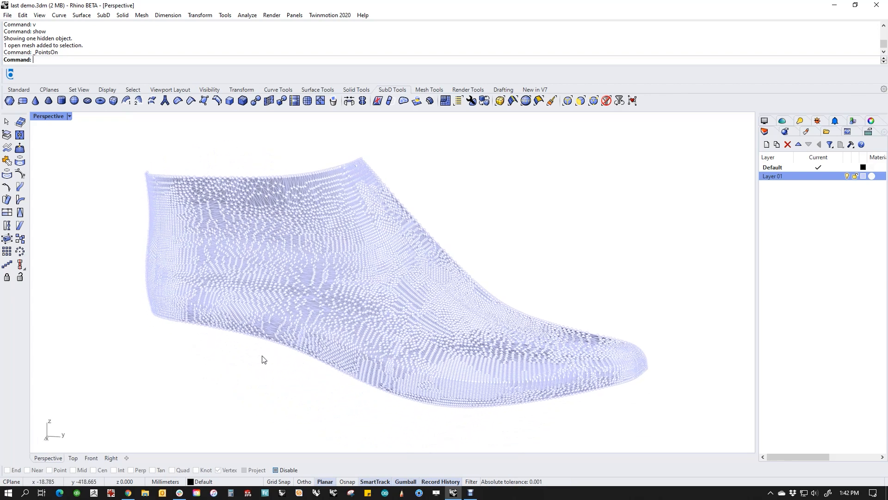
{"action": "right_click_drag", "start_coordinate": [264, 357], "coordinate": [302, 352], "text": "shift"}
{"action": "key", "text": "Escape"}
Step: Run QuadRemesh on the shoe last mesh with a target quad count of 150, adaptive size 50% and the preview enabled
{"action": "left_click", "coordinate": [365, 313]}
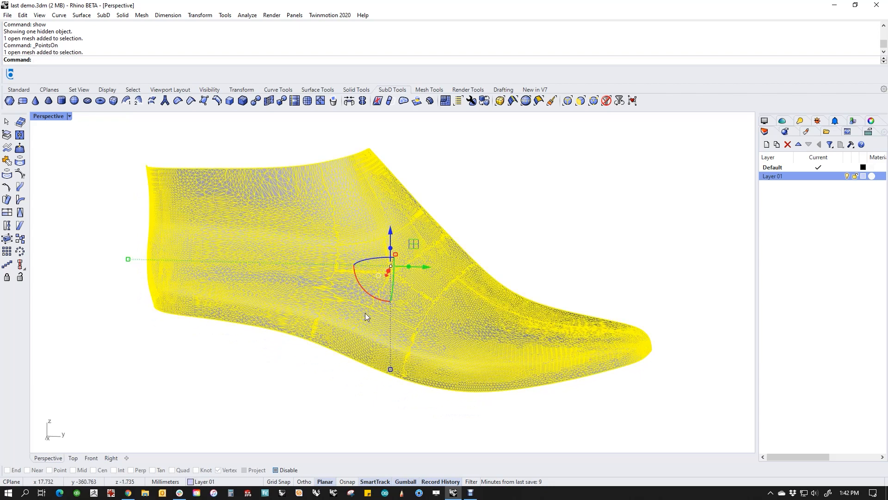
{"action": "type", "text": "QuadRemesh"}
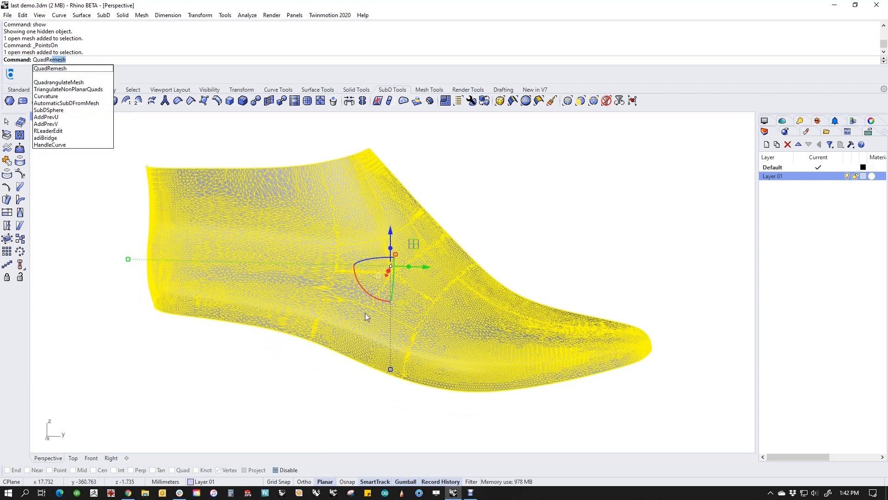
{"action": "key", "text": "Return"}
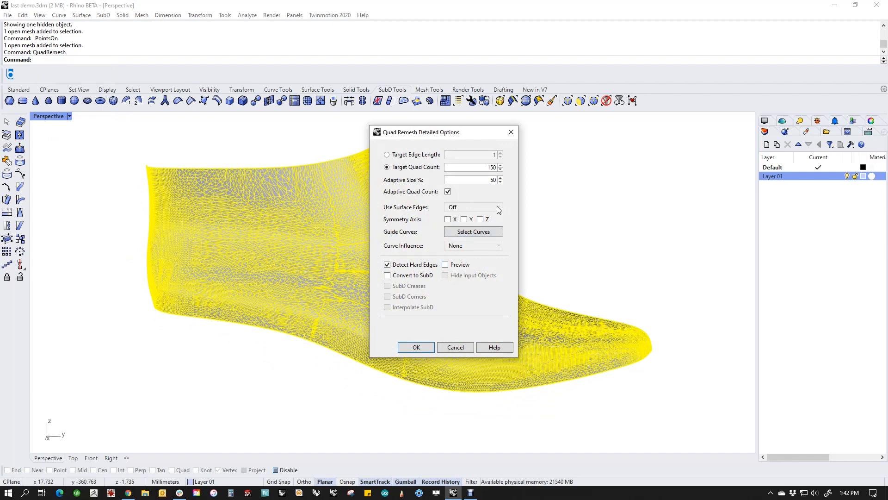
{"action": "left_click_drag", "start_coordinate": [471, 137], "coordinate": [461, 144]}
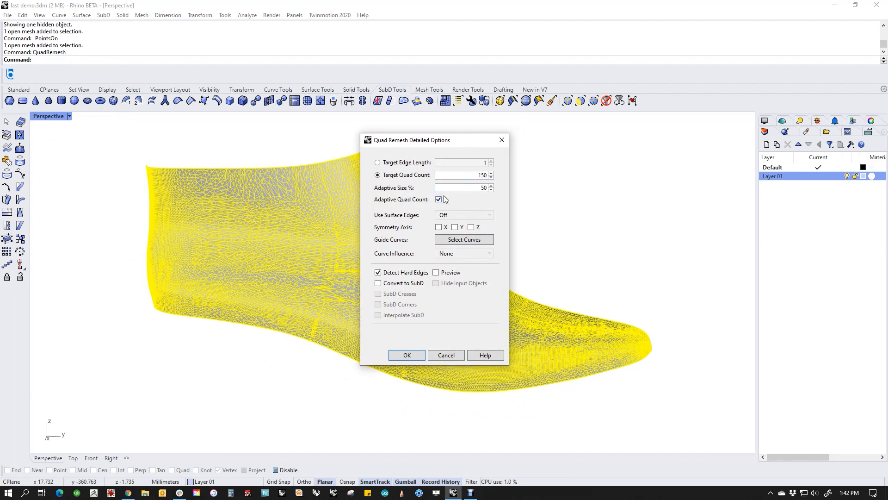
{"action": "left_click_drag", "start_coordinate": [472, 175], "coordinate": [488, 178]}
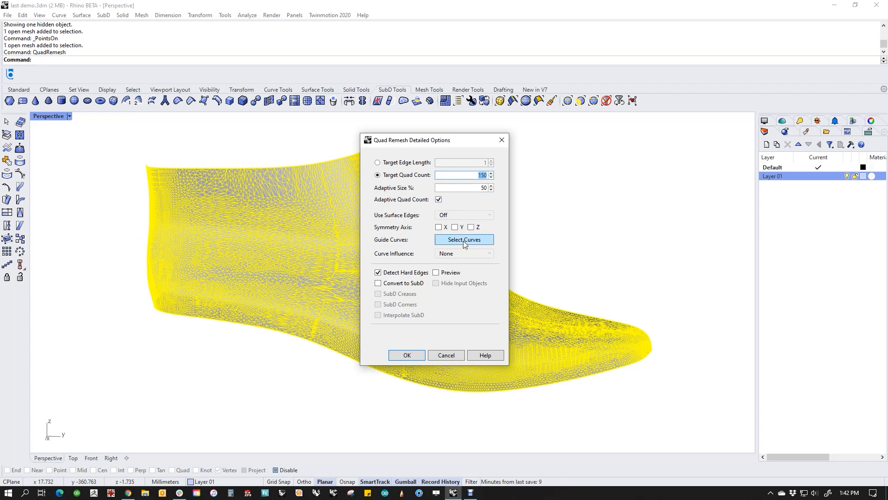
{"action": "left_click", "coordinate": [437, 272]}
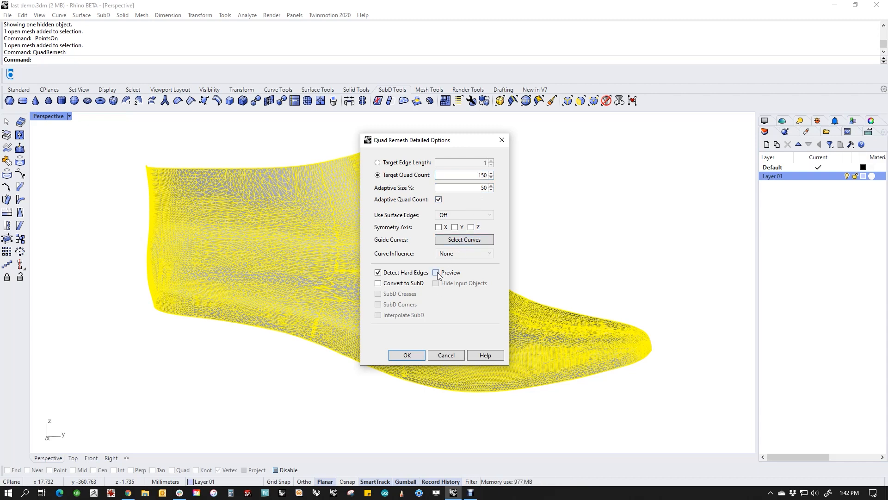
{"action": "left_click_drag", "start_coordinate": [429, 140], "coordinate": [717, 115]}
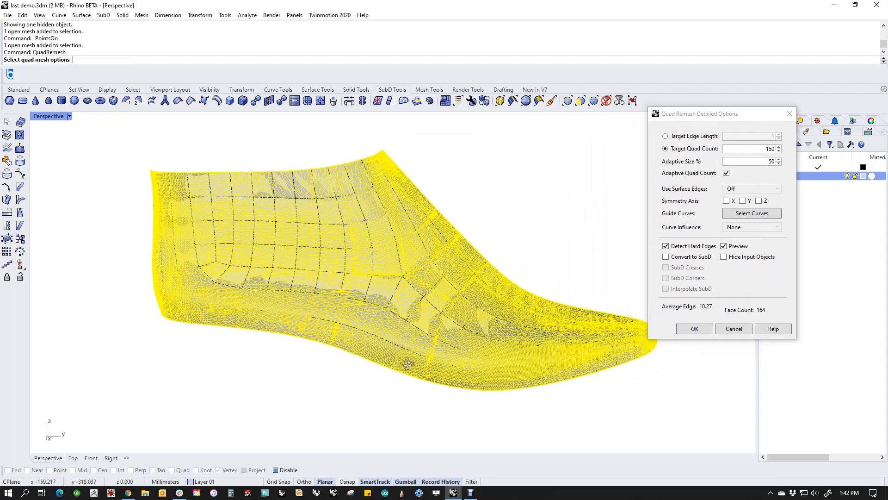
{"action": "right_click_drag", "start_coordinate": [408, 365], "coordinate": [361, 360]}
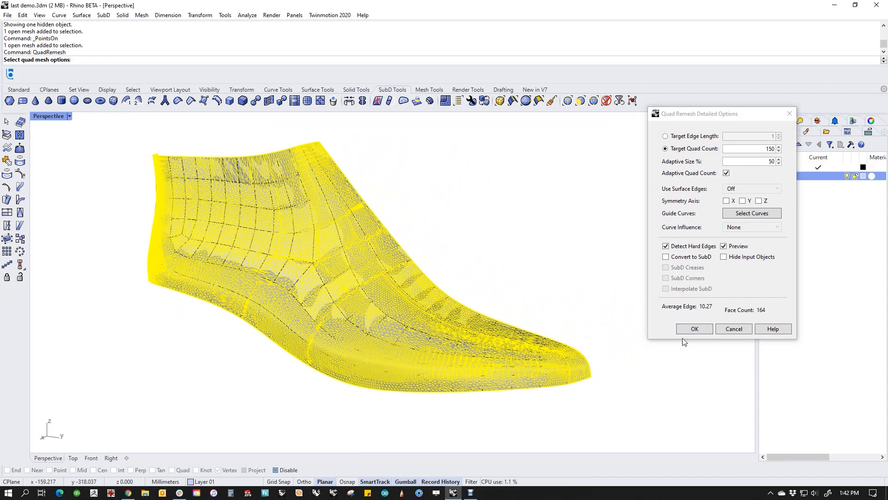
{"action": "left_click", "coordinate": [694, 328]}
Step: Hide the original dense mesh, leaving only the remeshed shoe last displayed
{"action": "left_click", "coordinate": [477, 260]}
{"action": "left_click", "coordinate": [347, 275]}
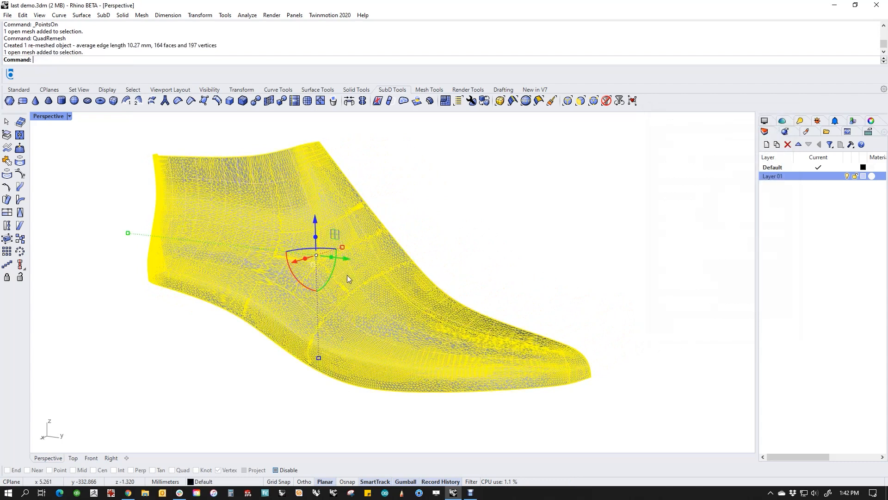
{"action": "left_click", "coordinate": [432, 256]}
{"action": "left_click", "coordinate": [354, 275]}
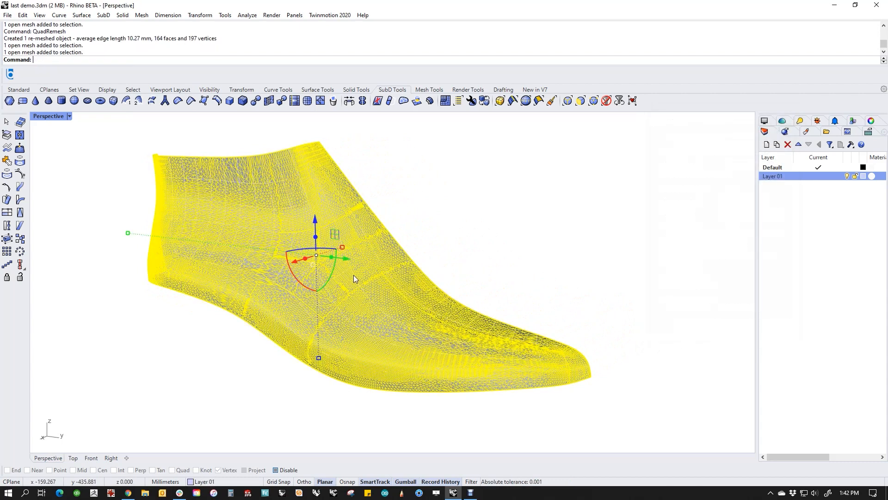
{"action": "left_click", "coordinate": [441, 234]}
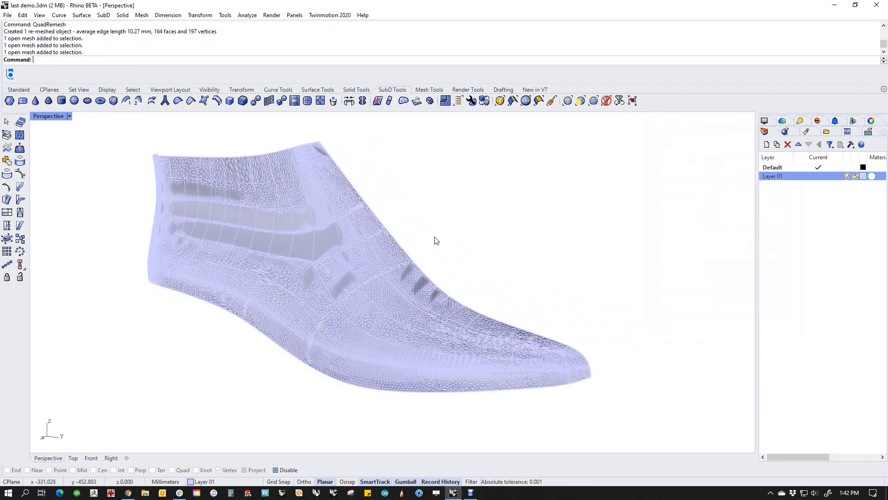
{"action": "left_click", "coordinate": [290, 249]}
{"action": "type", "text": "Hi"}
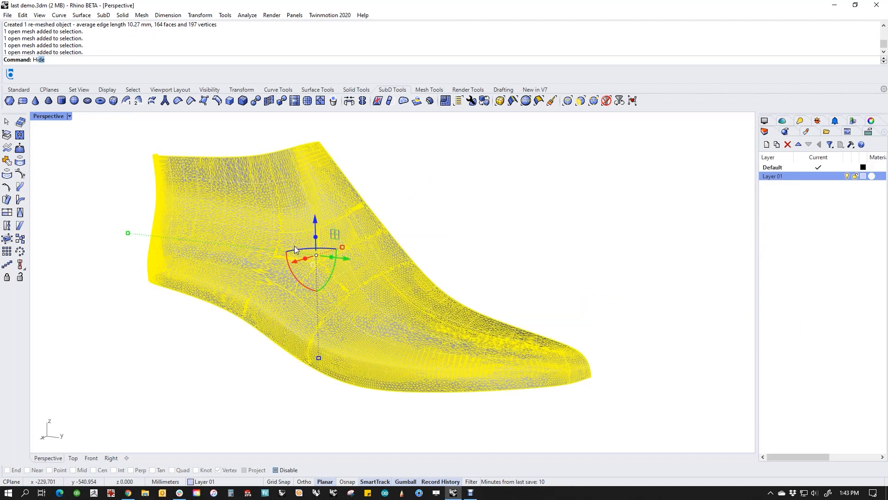
{"action": "key", "text": "Return"}
Step: Examine the edge flow of the quad mesh, especially the four faces around the irregular point near the heel
{"action": "right_click_drag", "start_coordinate": [294, 248], "coordinate": [326, 287]}
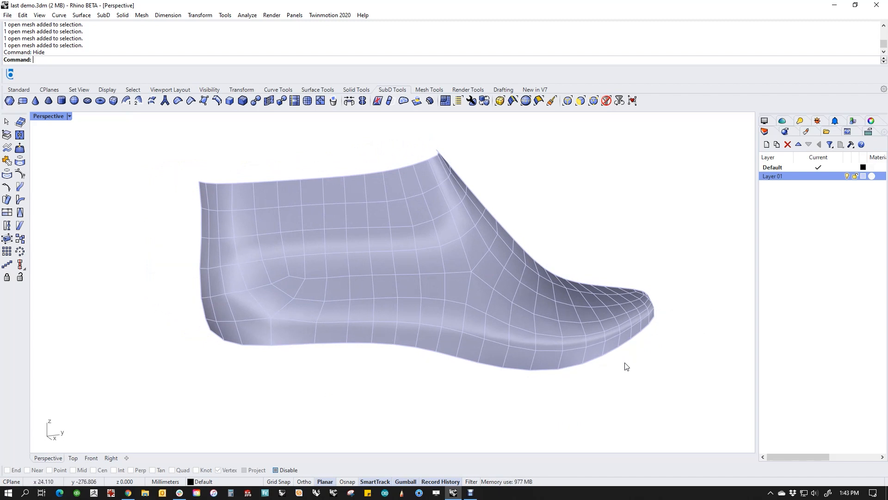
{"action": "right_click_drag", "start_coordinate": [335, 320], "coordinate": [278, 306]}
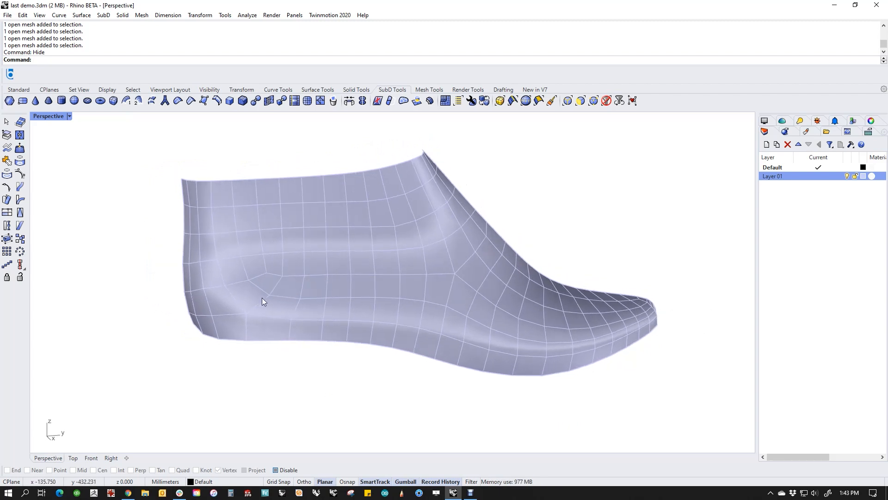
{"action": "left_click", "coordinate": [259, 301], "text": "ctrl+shift"}
{"action": "left_click", "coordinate": [284, 298], "text": "ctrl+shift"}
{"action": "left_click", "coordinate": [253, 283], "text": "ctrl+shift"}
{"action": "left_click", "coordinate": [239, 293], "text": "ctrl+shift"}
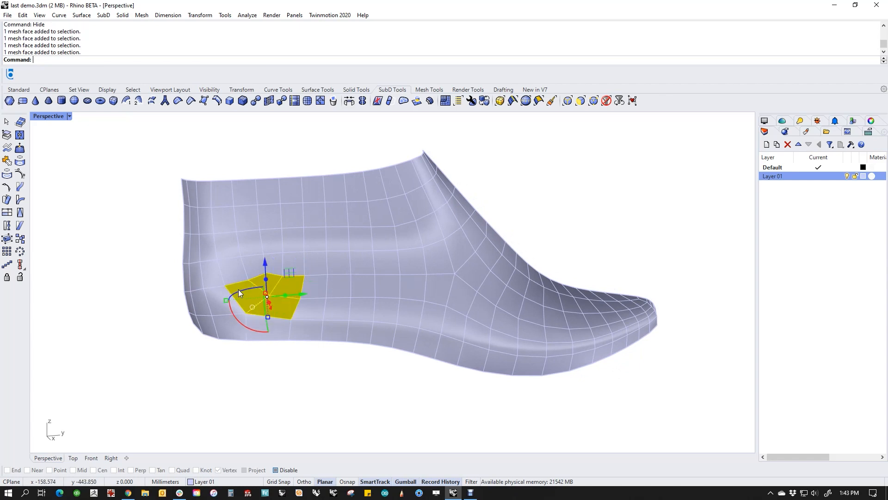
{"action": "left_click", "coordinate": [314, 365]}
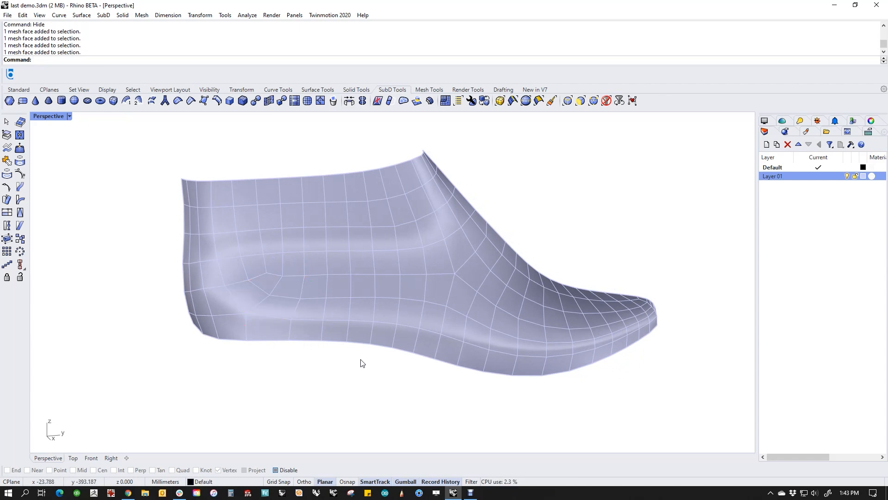
{"action": "mouse_move", "coordinate": [361, 363]}
{"action": "right_mouse_down"}
{"action": "mouse_move", "coordinate": [347, 370]}
{"action": "mouse_move", "coordinate": [353, 375]}
{"action": "right_mouse_up"}
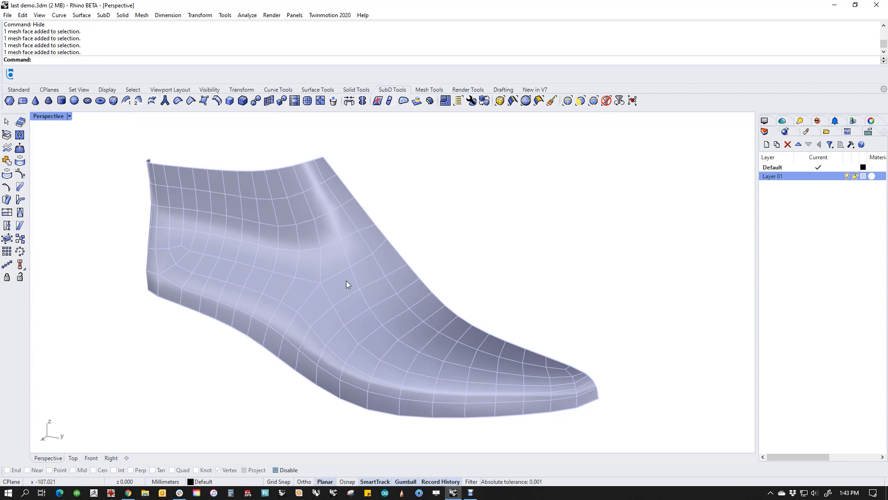
{"action": "right_click_drag", "start_coordinate": [347, 283], "coordinate": [407, 281]}
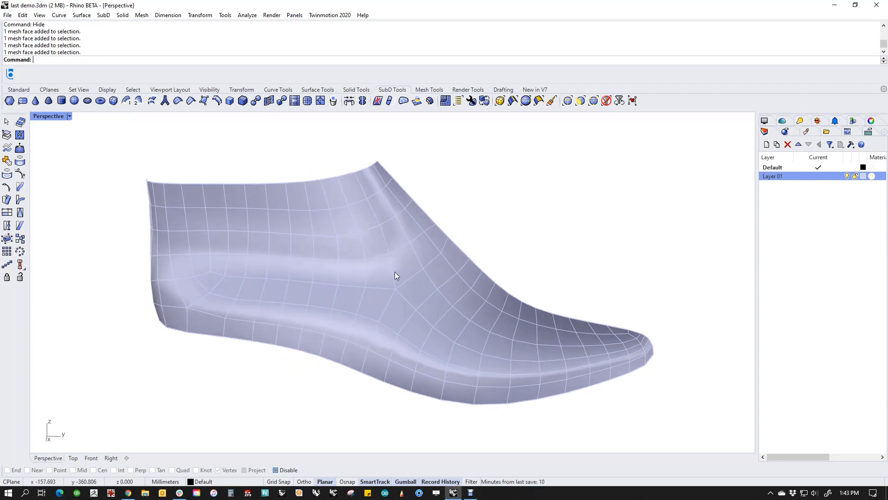
{"action": "right_click_drag", "start_coordinate": [278, 302], "coordinate": [315, 302]}
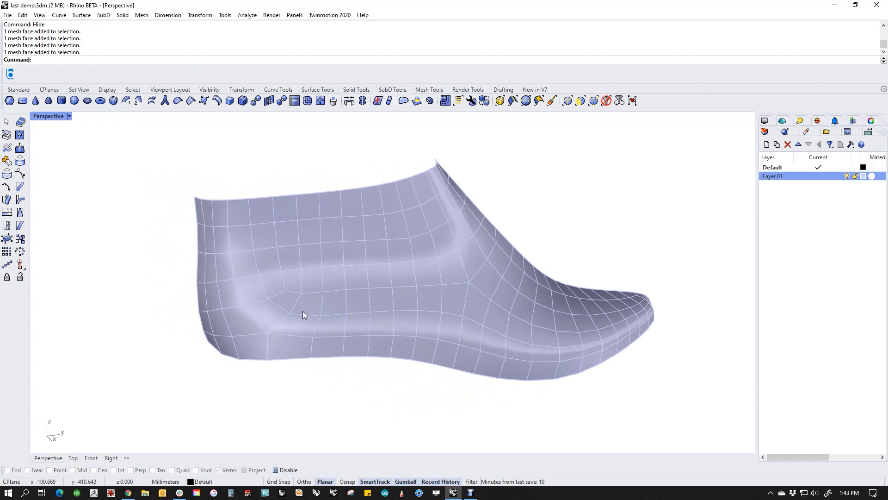
Step: Delete the quad-remeshed shoe last and show the hidden original mesh again
{"action": "left_click", "coordinate": [354, 319]}
{"action": "key", "text": "Delete"}
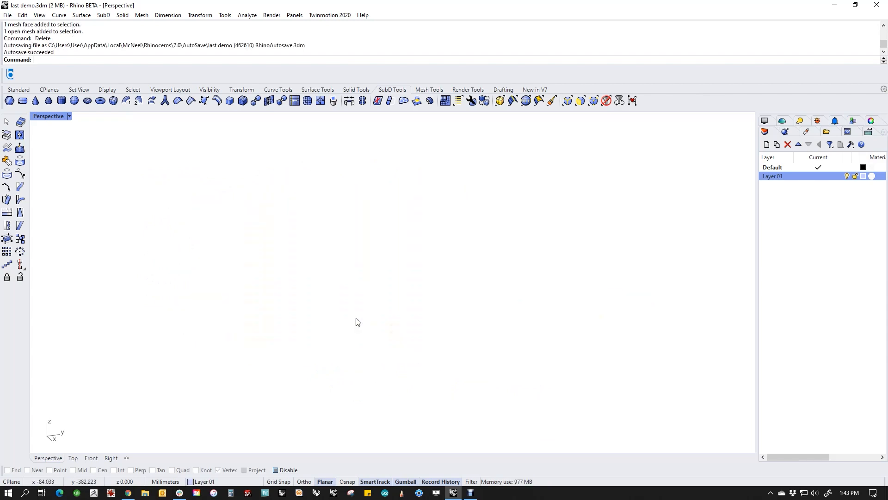
{"action": "type", "text": "v"}
{"action": "key", "text": "Return"}
{"action": "type", "text": "show"}
{"action": "key", "text": "Return"}
{"action": "right_click_drag", "start_coordinate": [356, 318], "coordinate": [334, 311]}
Step: Switch the viewport to the Right view to see the shoe last mesh in side profile
{"action": "type", "text": "f"}
{"action": "key", "text": "Return"}
{"action": "type", "text": "r"}
{"action": "key", "text": "Return"}
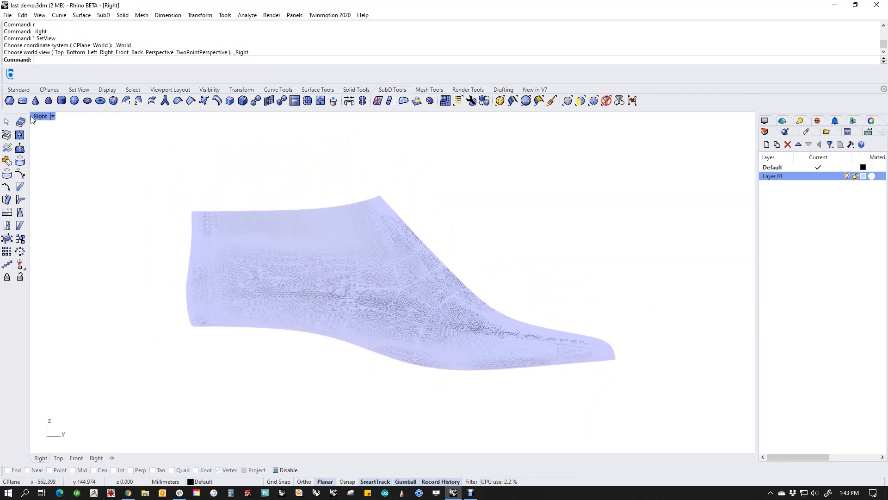
Step: Draw a degree-3 control point curve with six points down the heel, running past the last's upper and lower edges
{"action": "left_click", "coordinate": [18, 90]}
{"action": "left_click", "coordinate": [20, 134]}
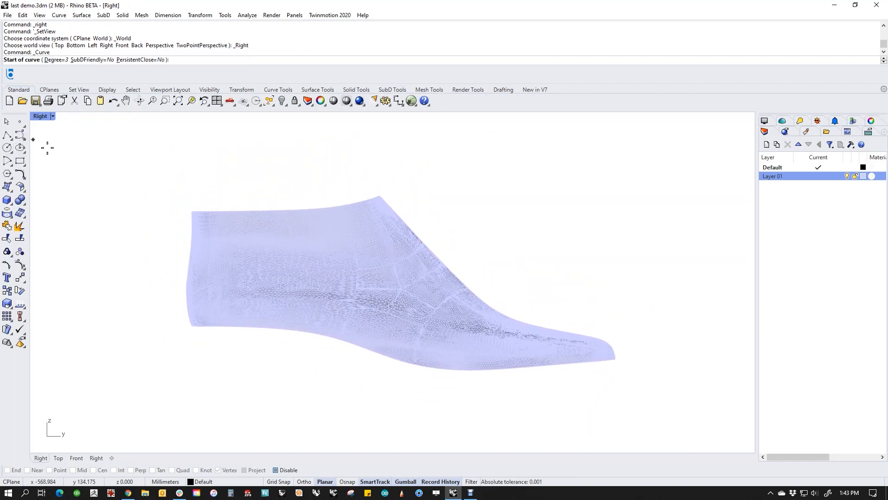
{"action": "left_click", "coordinate": [196, 202]}
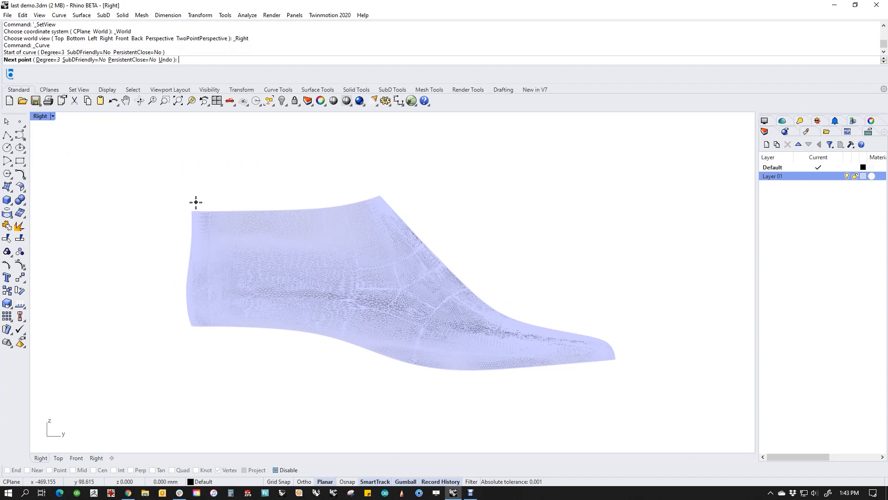
{"action": "left_click", "coordinate": [198, 232]}
{"action": "left_click", "coordinate": [194, 272]}
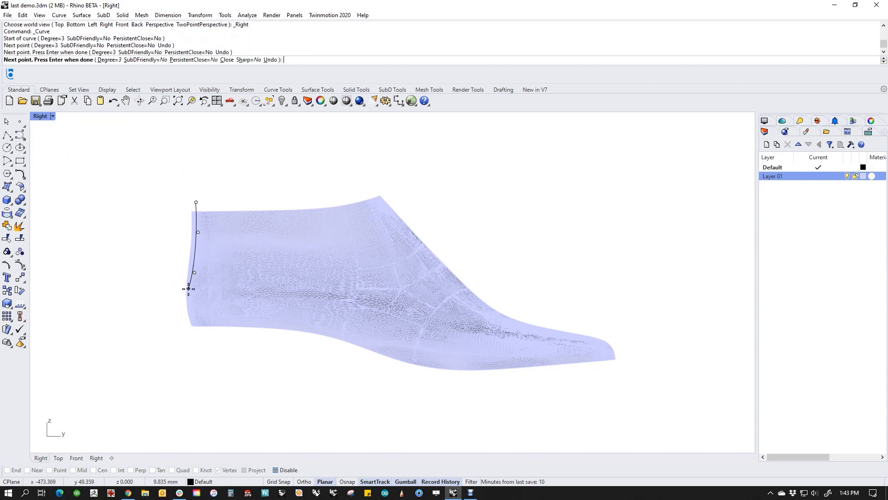
{"action": "left_click", "coordinate": [188, 290]}
{"action": "left_click", "coordinate": [193, 317]}
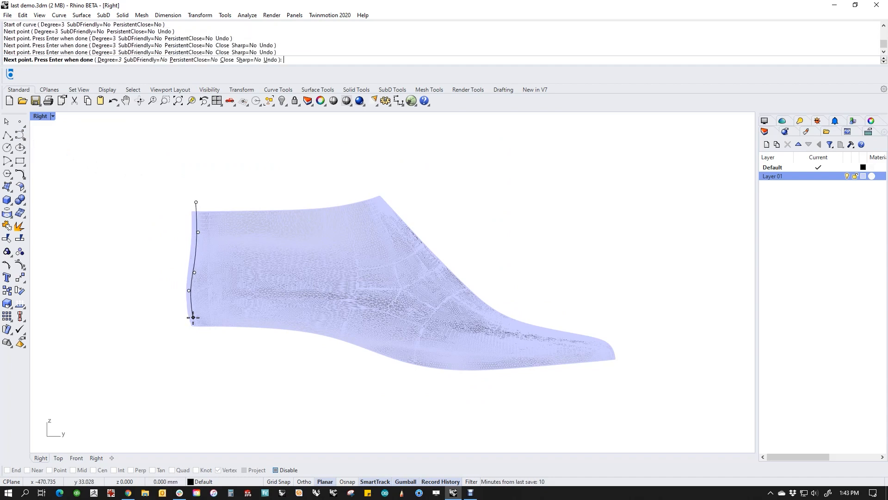
{"action": "left_click", "coordinate": [206, 361]}
{"action": "key", "text": "Return"}
Step: Draw a second degree-3 curve with five points just inside the instep, from above the ankle opening to beyond the toe
{"action": "key", "text": "Return"}
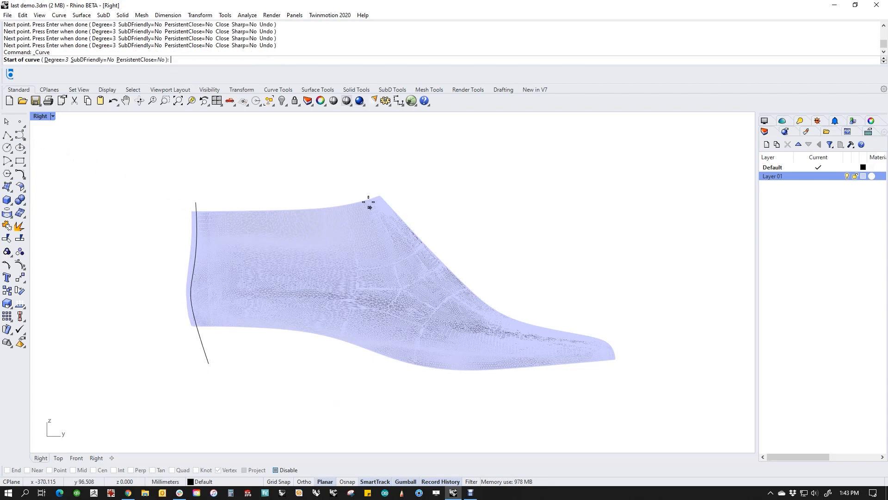
{"action": "left_click", "coordinate": [364, 188]}
{"action": "left_click", "coordinate": [426, 262]}
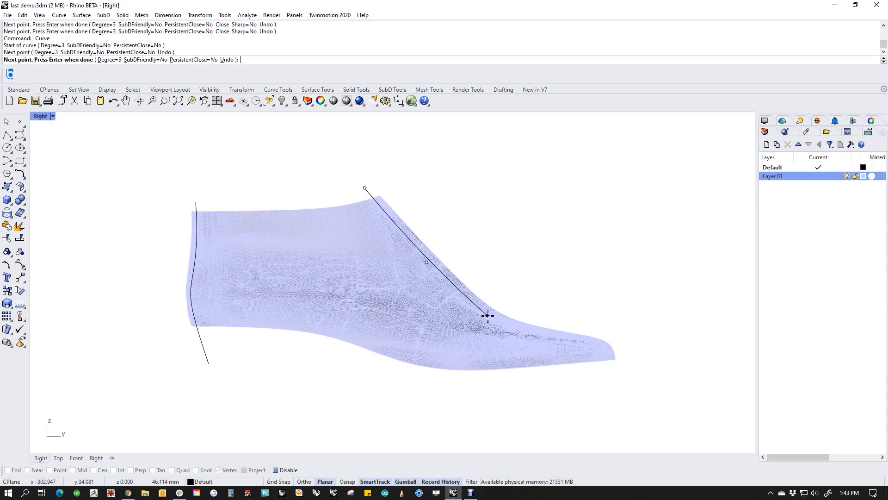
{"action": "left_click", "coordinate": [482, 320]}
{"action": "left_click", "coordinate": [525, 335]}
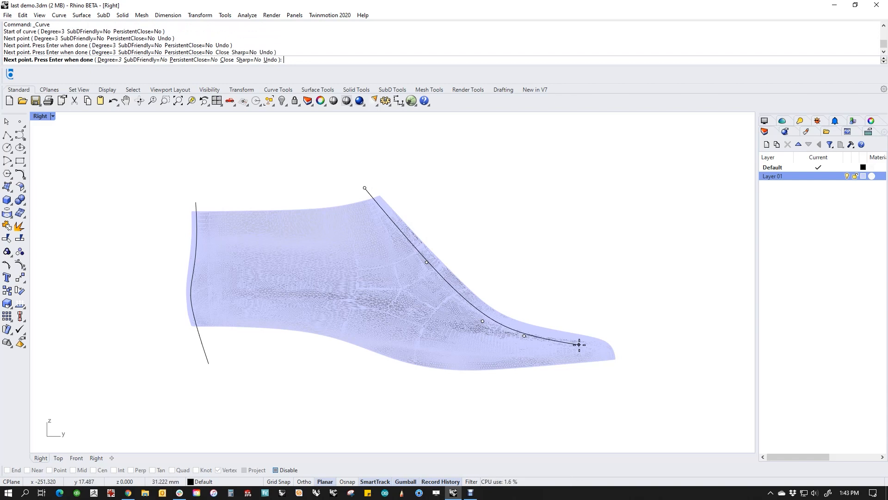
{"action": "left_click", "coordinate": [650, 350]}
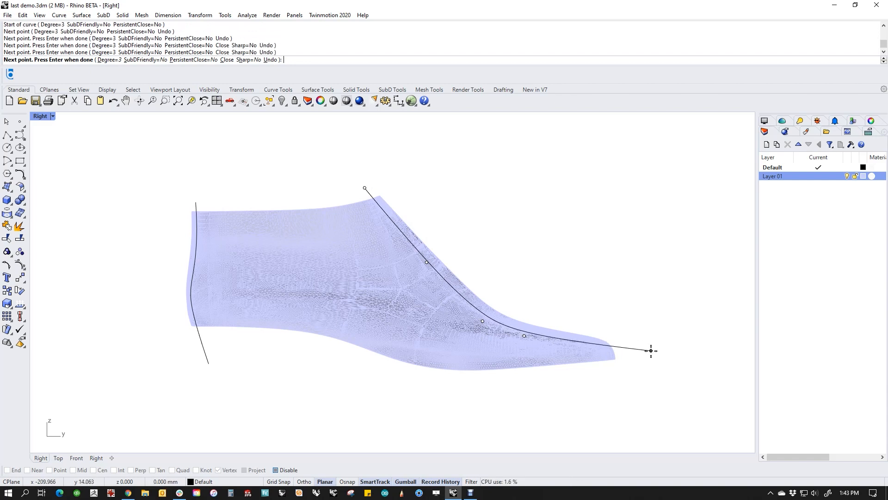
{"action": "key", "text": "Return"}
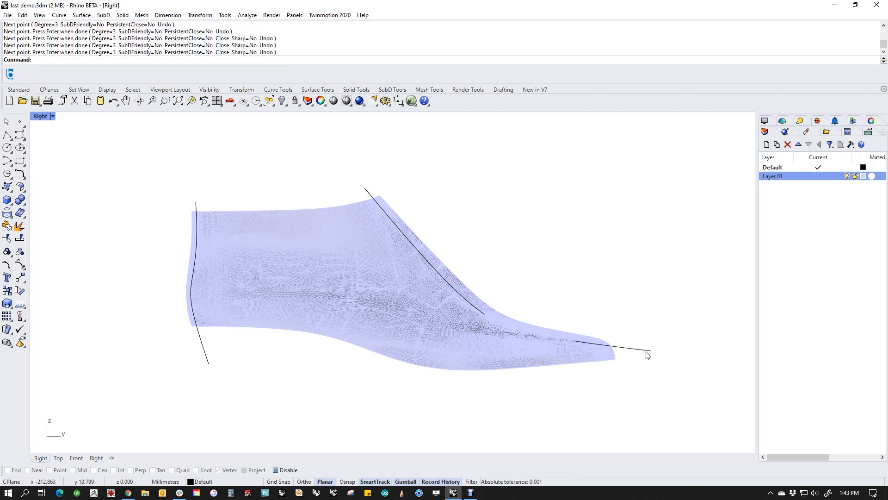
Step: Create one tween curve between the heel and instep curves using TweenCurves with Number=1 and MatchMethod=Refit
{"action": "left_click", "coordinate": [646, 352]}
{"action": "left_click", "coordinate": [207, 360], "text": "shift"}
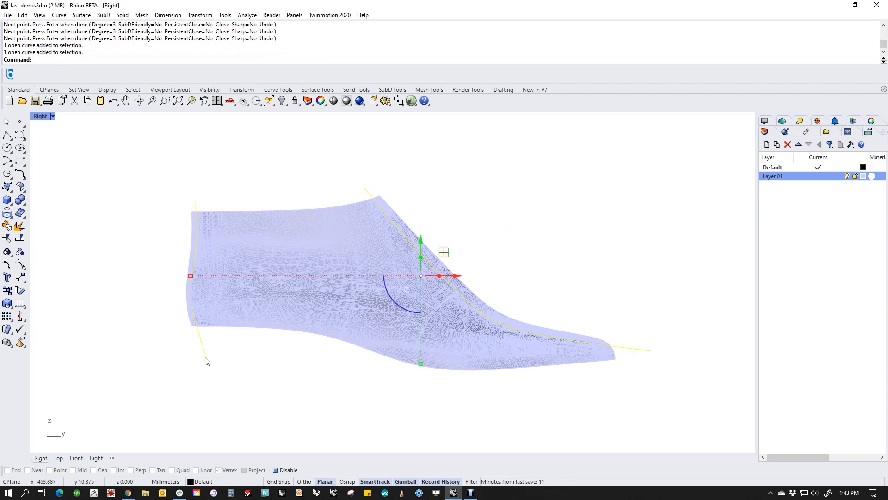
{"action": "type", "text": "twee"}
{"action": "key", "text": "Return"}
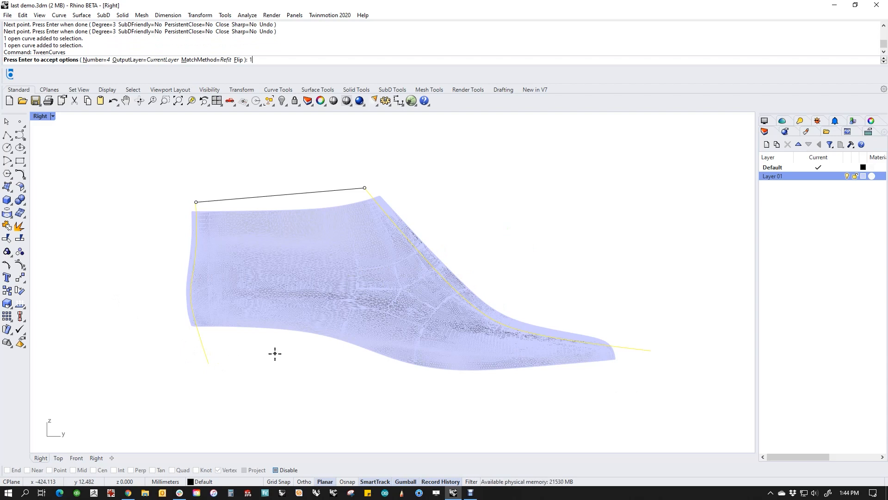
{"action": "key", "text": "Return"}
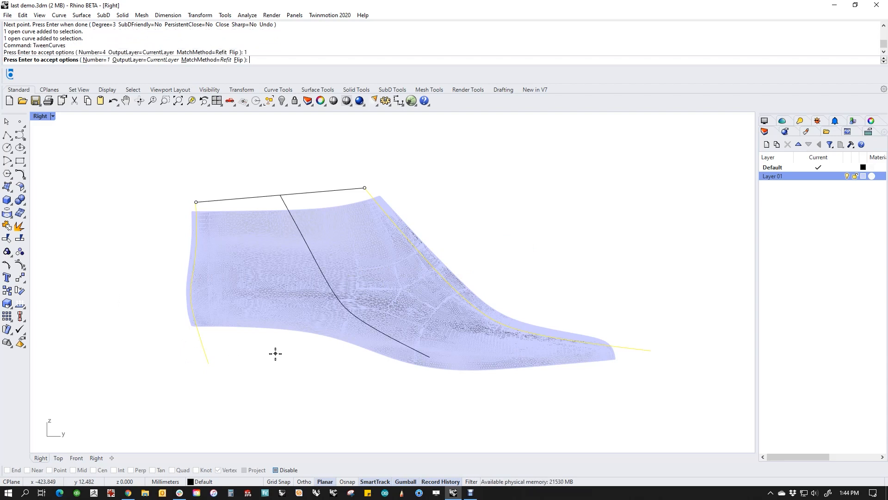
{"action": "key", "text": "Return"}
{"action": "left_click", "coordinate": [275, 362]}
Step: Turn on the middle curve's control points and move its two lower points forward so the curve extends below the sole
{"action": "left_click", "coordinate": [280, 198]}
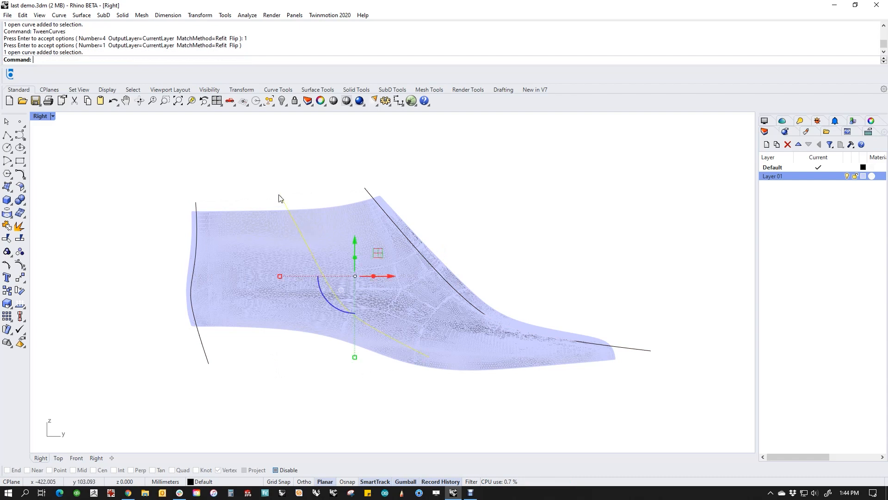
{"action": "middle_click", "coordinate": [402, 391]}
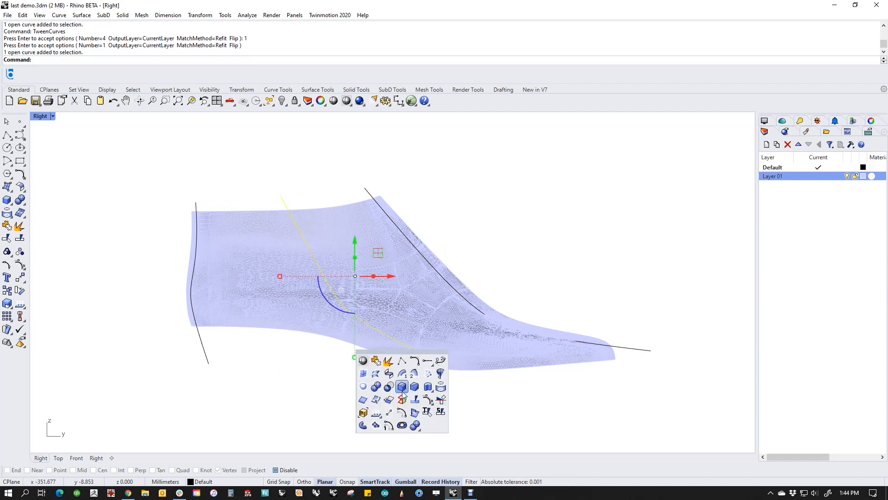
{"action": "left_click", "coordinate": [427, 400]}
{"action": "left_click_drag", "start_coordinate": [413, 401], "coordinate": [517, 372]}
{"action": "key", "text": "Escape"}
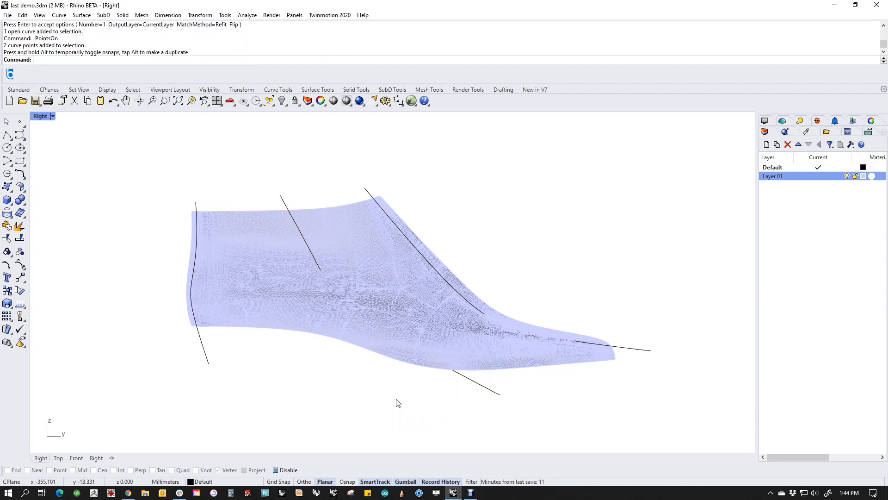
Step: Project the heel, middle and instep curves onto the shoe last mesh with DeleteInput=Yes and Direction=CPlaneZ
{"action": "left_click", "coordinate": [6, 214]}
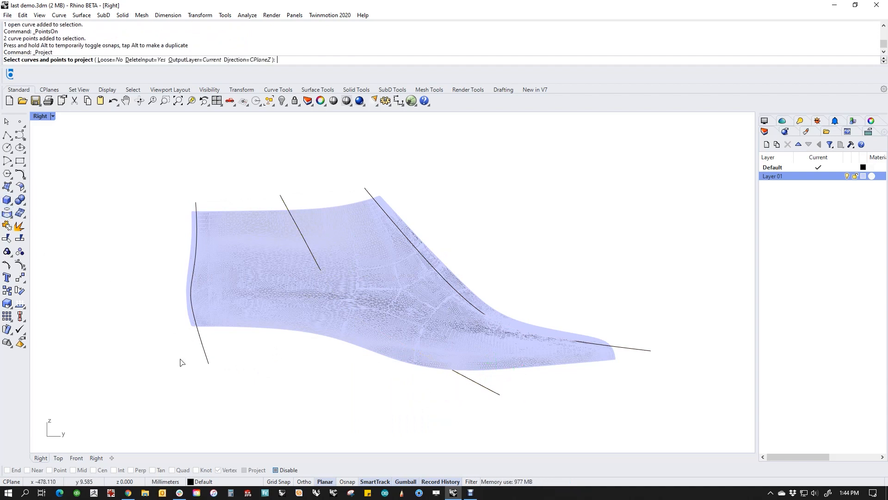
{"action": "left_click", "coordinate": [206, 357]}
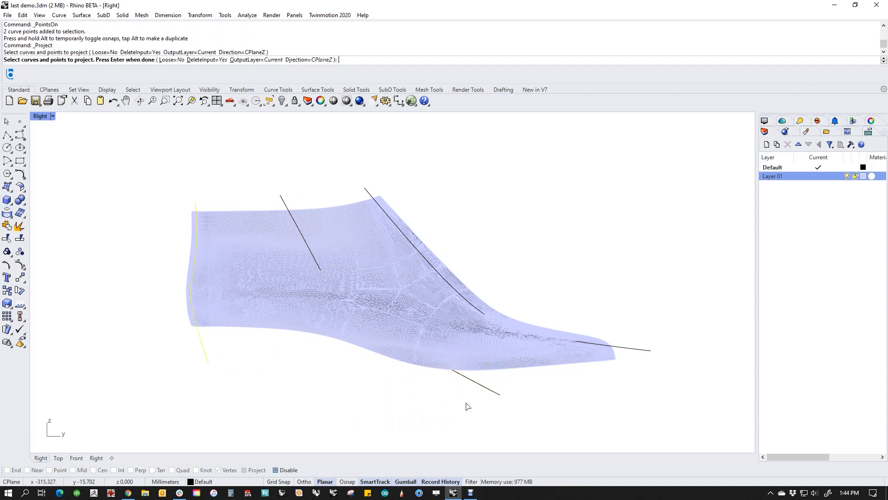
{"action": "left_click", "coordinate": [506, 395]}
{"action": "left_click", "coordinate": [638, 350]}
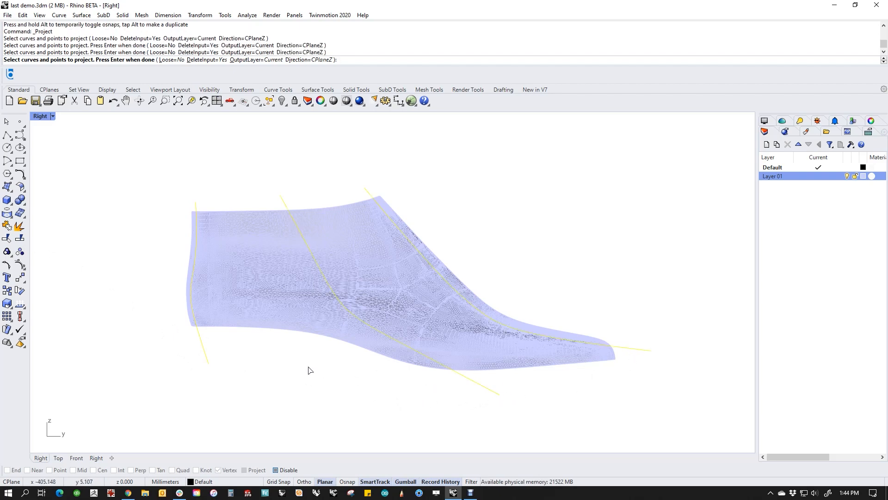
{"action": "key", "text": "Return"}
{"action": "left_click", "coordinate": [280, 307]}
{"action": "key", "text": "Return"}
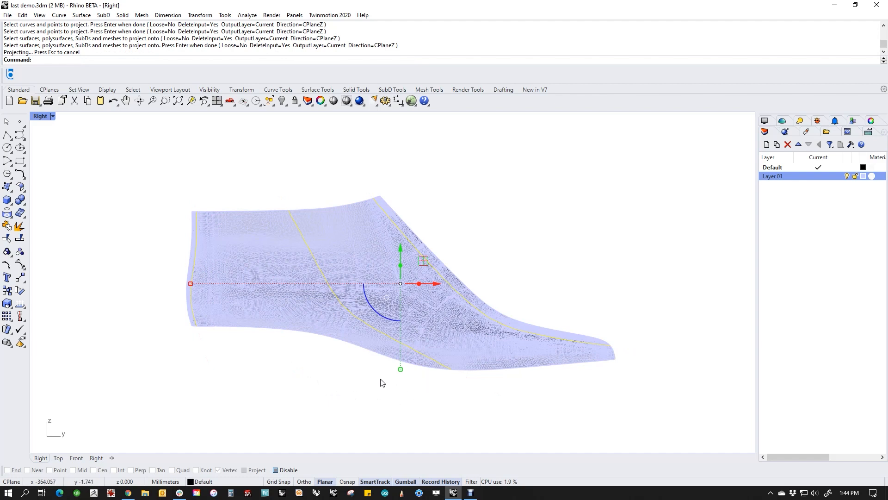
Step: Isolate the projected curves to inspect them without the mesh, and show the hidden mesh again
{"action": "type", "text": "ii"}
{"action": "key", "text": "Return"}
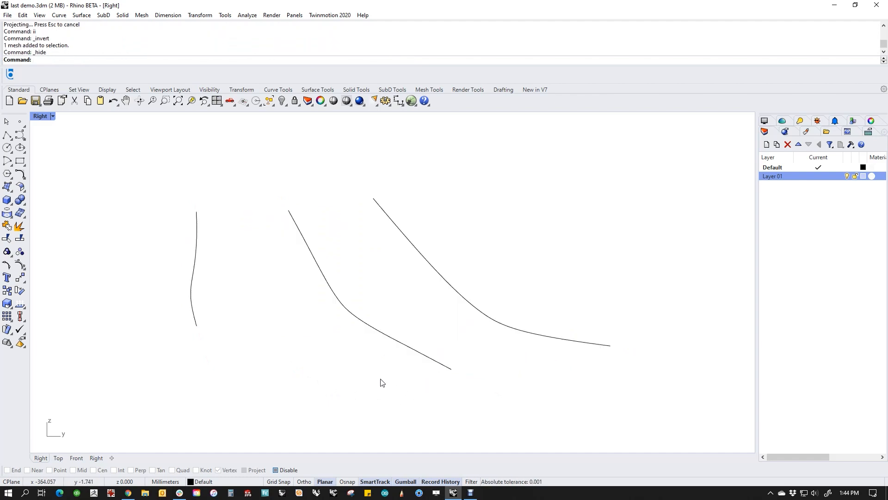
{"action": "type", "text": "C"}
{"action": "key", "text": "Return"}
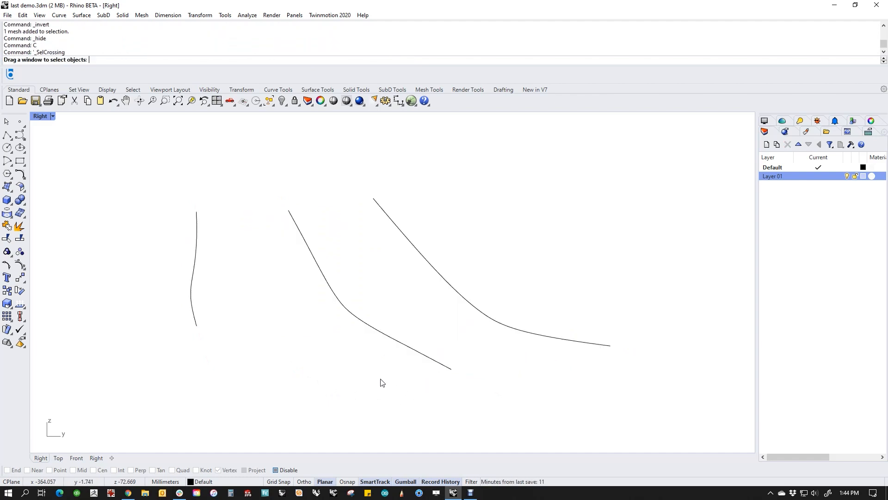
{"action": "type", "text": "v"}
{"action": "key", "text": "Return"}
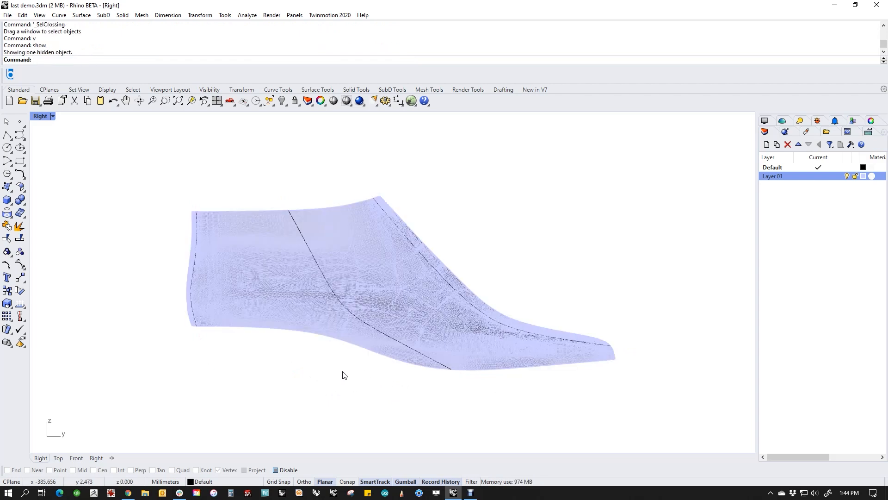
Step: Start QuadRemesh on the shoe last mesh and assign all three projected curves as guide curves
{"action": "type", "text": "QuadRemesh"}
{"action": "key", "text": "Return"}
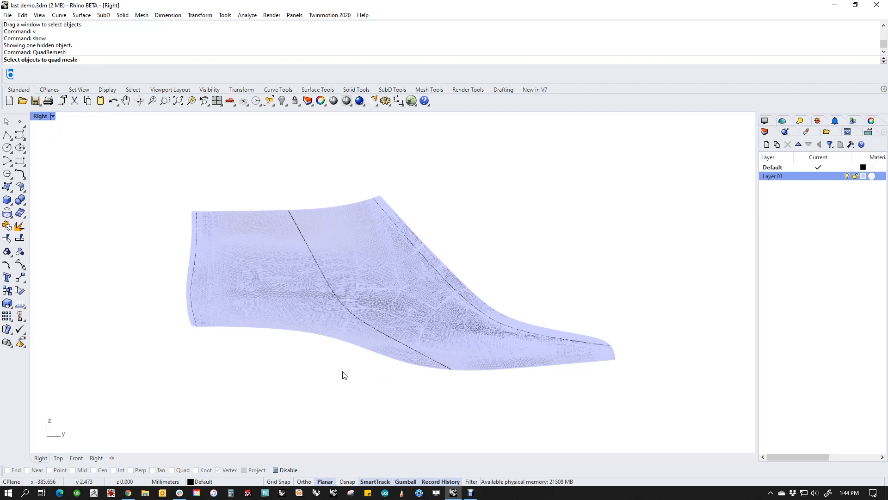
{"action": "left_click", "coordinate": [291, 297]}
{"action": "key", "text": "Return"}
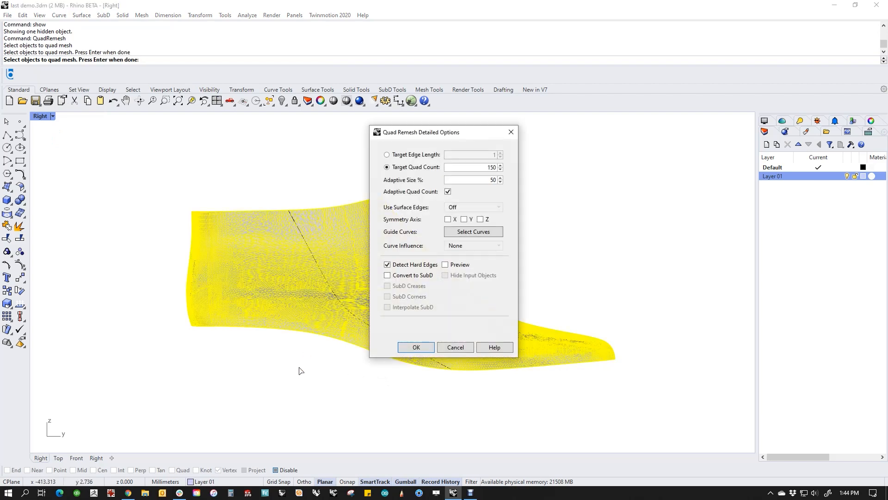
{"action": "left_click", "coordinate": [468, 234]}
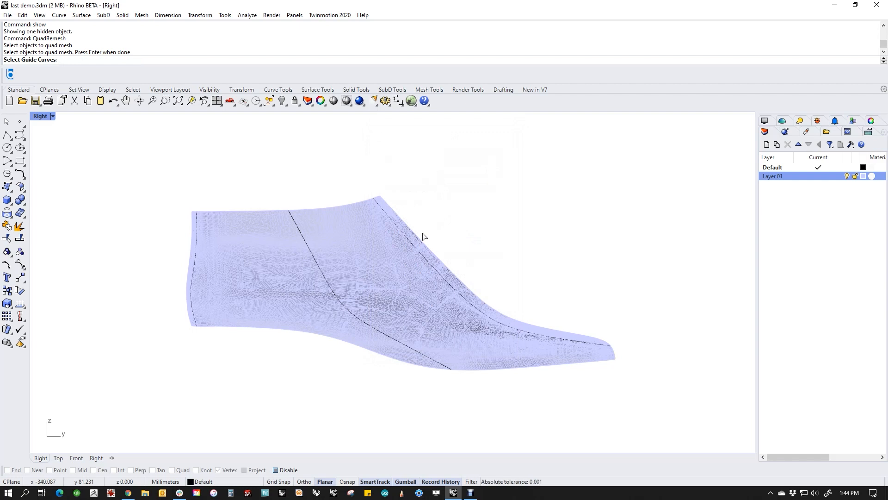
{"action": "type", "text": "cc"}
{"action": "key", "text": "Return"}
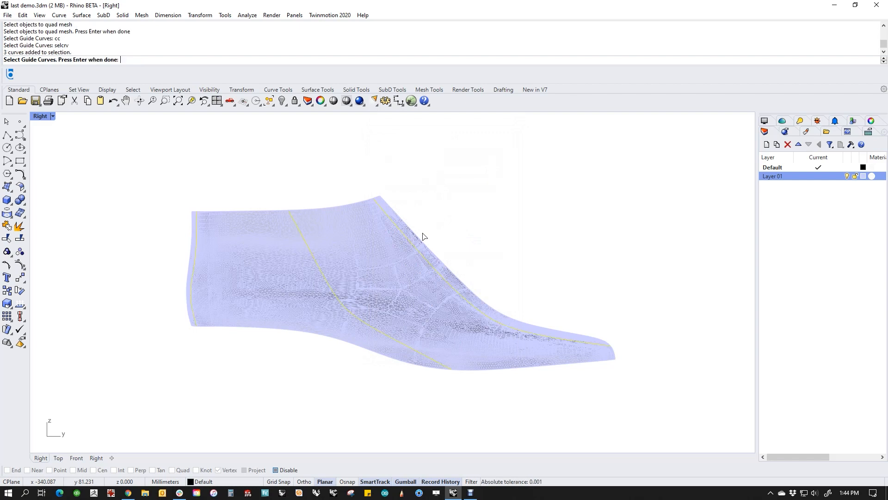
{"action": "key", "text": "Return"}
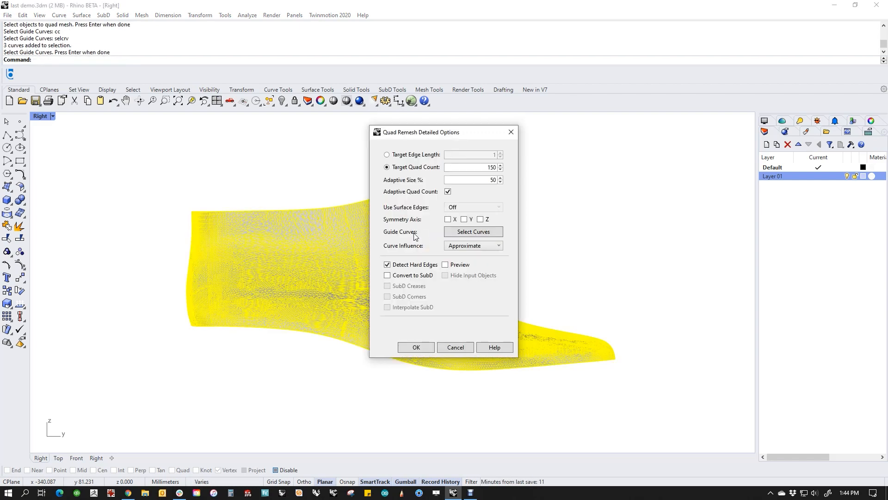
Step: Set the curve influence to Create Edge Ring and enable the preview, moving the options dialog clear of the mesh
{"action": "left_click", "coordinate": [473, 248]}
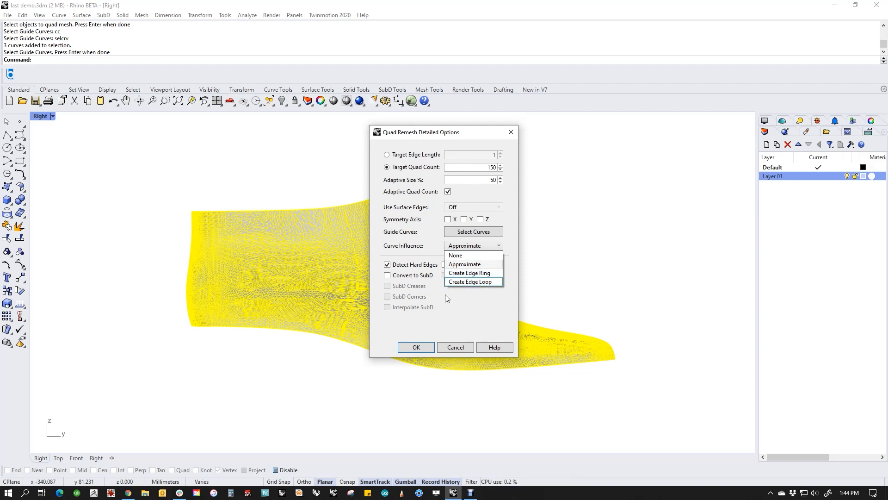
{"action": "left_click", "coordinate": [464, 277]}
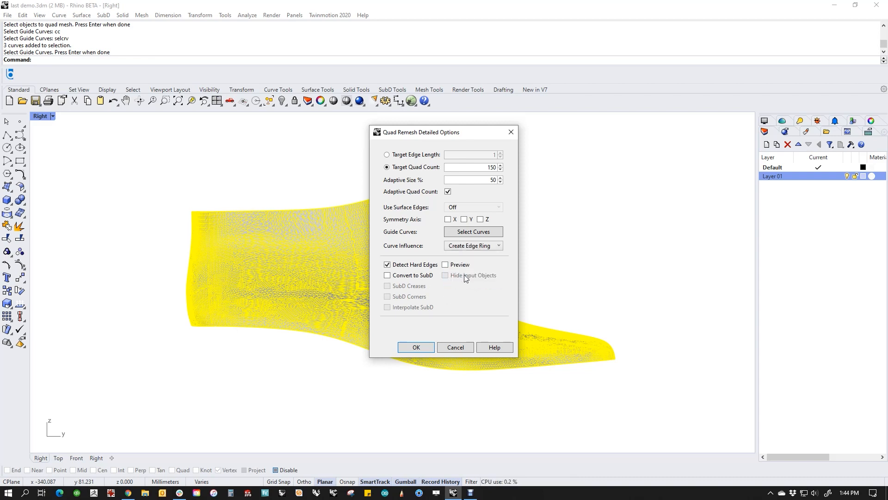
{"action": "left_click", "coordinate": [445, 264]}
{"action": "left_click_drag", "start_coordinate": [439, 134], "coordinate": [681, 116]}
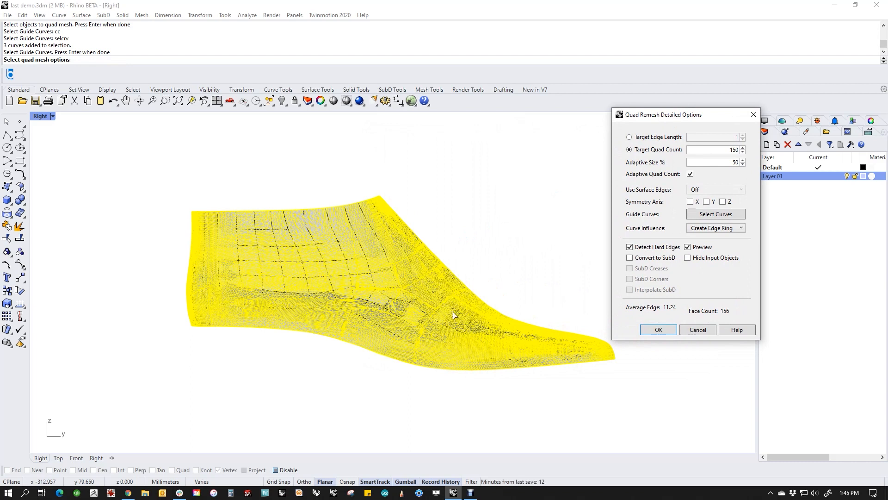
Step: Try Create Edge Loop as the curve influence and examine the previewed quad layout up close
{"action": "left_click", "coordinate": [718, 228]}
{"action": "left_click", "coordinate": [718, 264]}
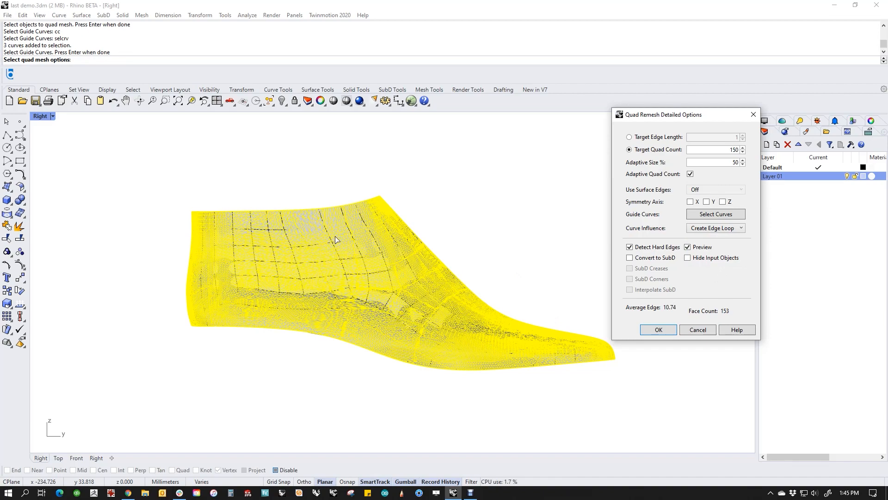
{"action": "scroll", "coordinate": [304, 233], "scroll_direction": "up", "scroll_amount": 5}
{"action": "scroll", "coordinate": [304, 233], "scroll_direction": "down", "scroll_amount": 3}
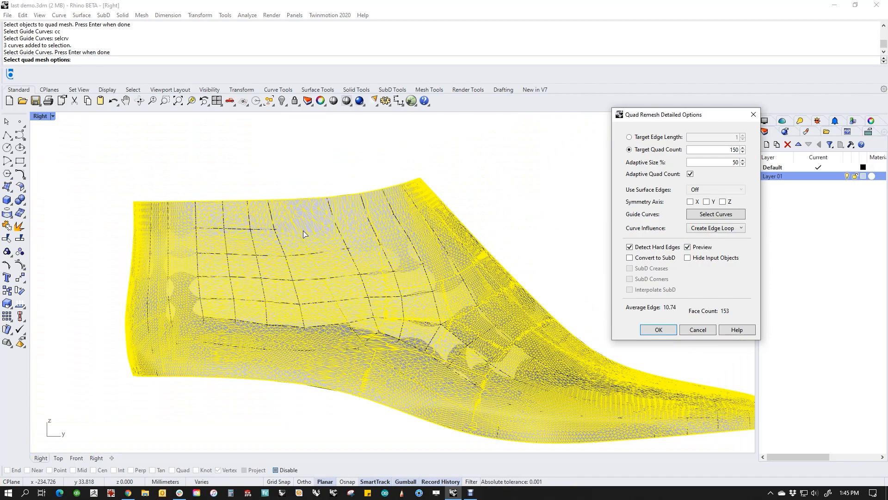
Step: Set the guide curve influence to Approximate for the previewed quad remesh
{"action": "left_click", "coordinate": [716, 229]}
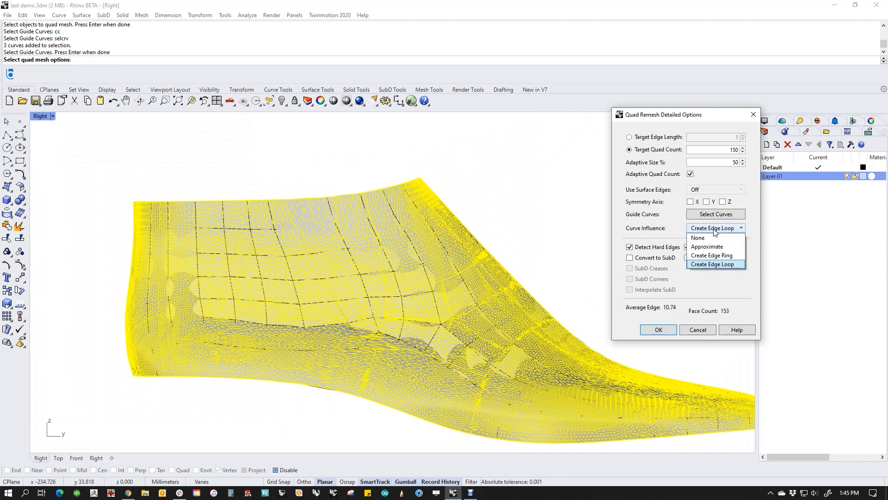
{"action": "left_click", "coordinate": [714, 247]}
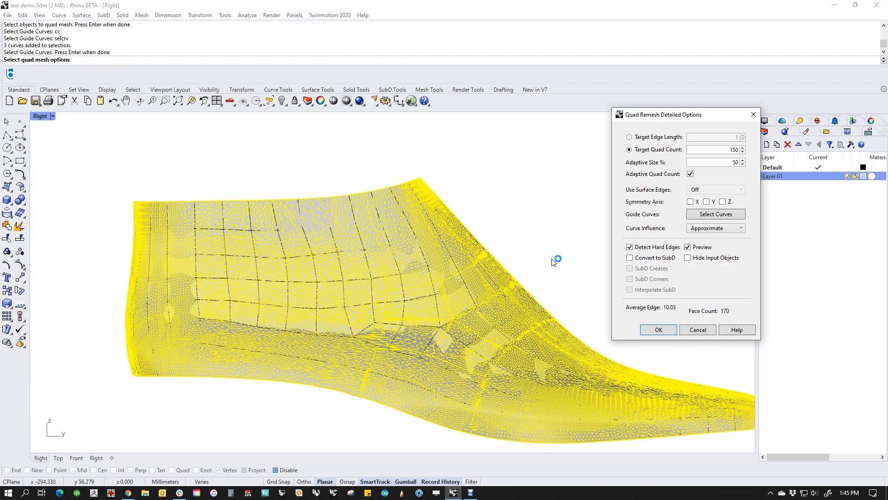
Step: Set the guide curve influence to Create Edge Ring and generate the quad remesh of the shoe last
{"action": "right_click_drag", "start_coordinate": [555, 265], "coordinate": [521, 242]}
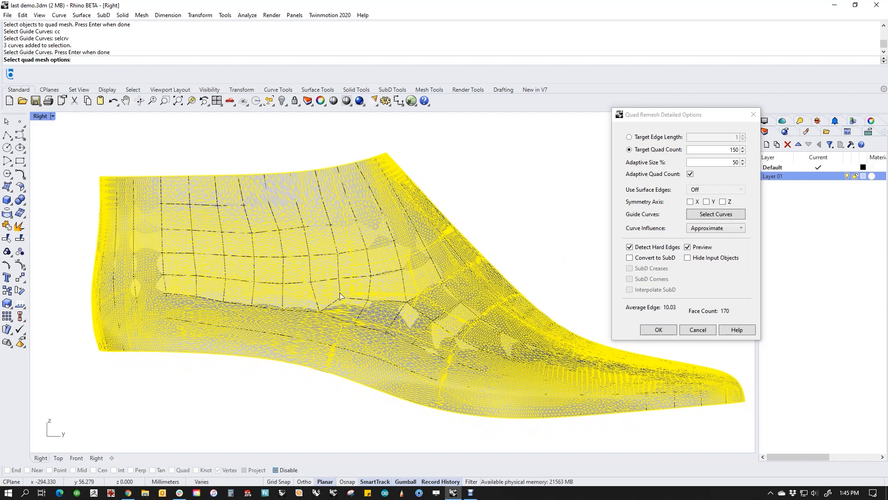
{"action": "left_click", "coordinate": [712, 230]}
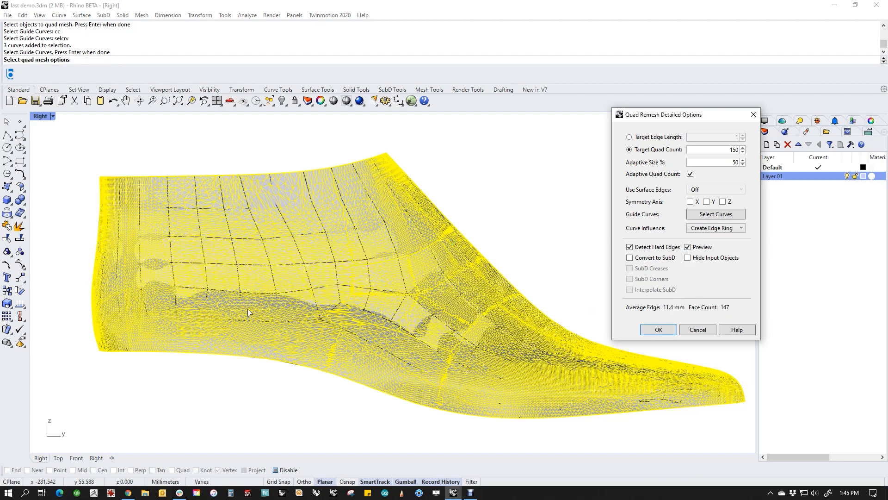
{"action": "left_click", "coordinate": [661, 330]}
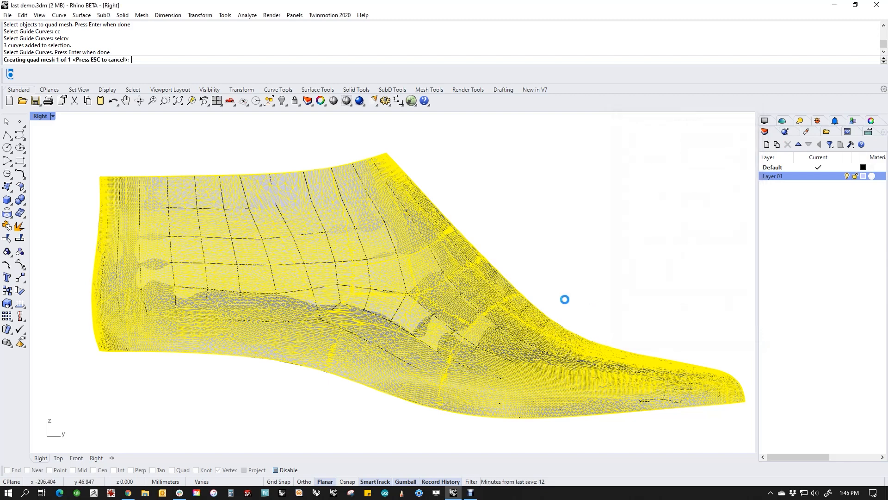
Step: Isolate the new quad mesh and examine its edge flow along the sole and toe
{"action": "type", "text": "ii"}
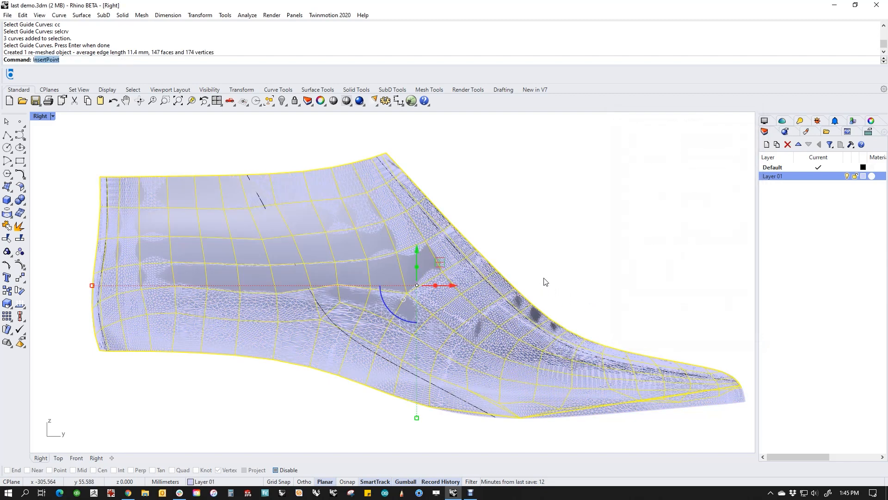
{"action": "key", "text": "Return"}
{"action": "right_click_drag", "start_coordinate": [561, 333], "coordinate": [554, 308]}
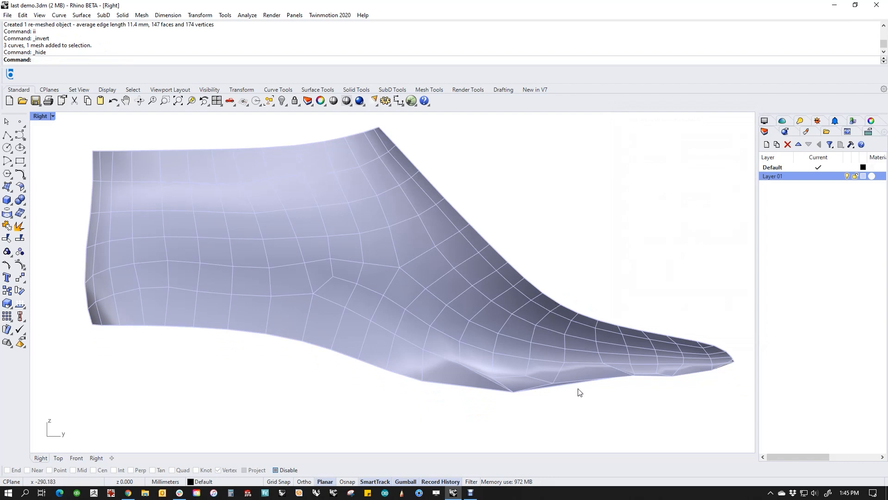
{"action": "right_click_drag", "start_coordinate": [578, 389], "coordinate": [556, 338]}
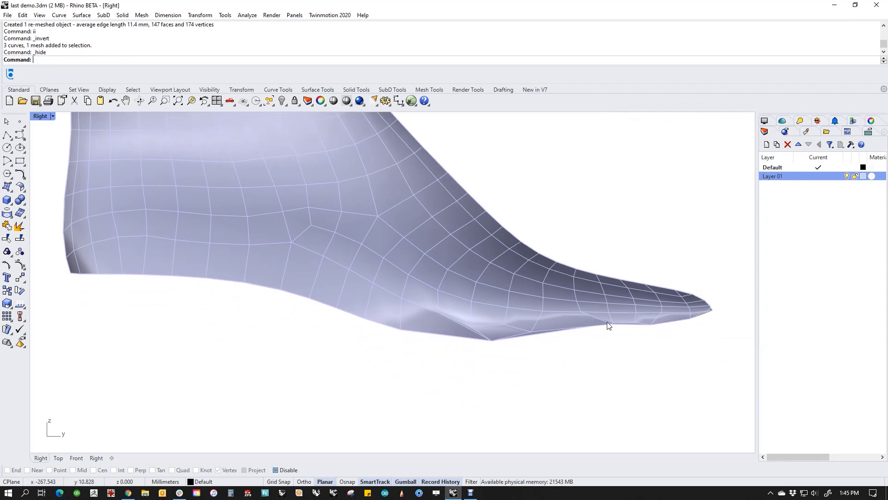
{"action": "scroll", "coordinate": [439, 317], "scroll_direction": "down", "scroll_amount": 3}
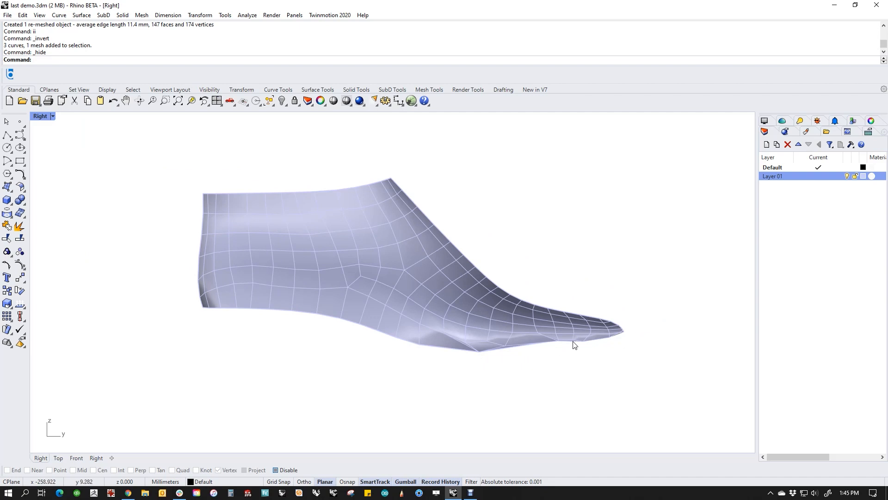
Step: Delete the isolated quad remesh and show the hidden original mesh and guide curves again
{"action": "left_click", "coordinate": [435, 318]}
{"action": "key", "text": "Delete"}
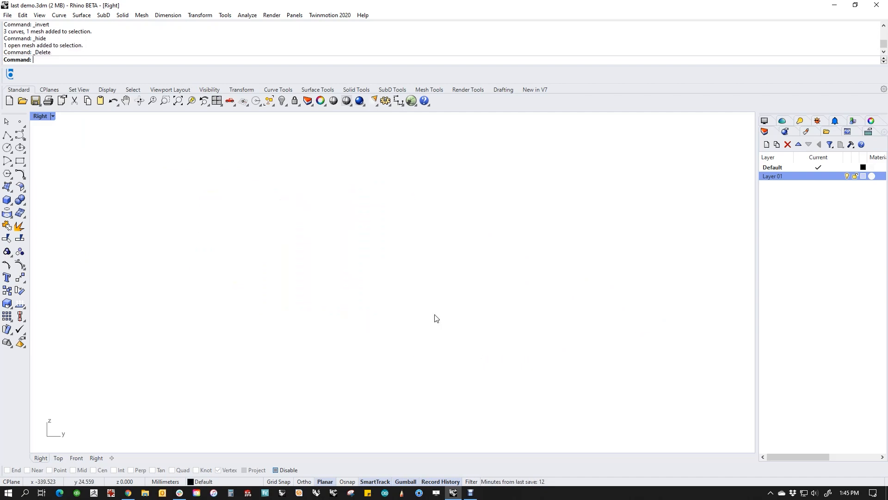
{"action": "type", "text": "v"}
{"action": "key", "text": "Return"}
Step: Select all three projected guide curves on the shoe last and delete them
{"action": "type", "text": "cc"}
{"action": "key", "text": "Return"}
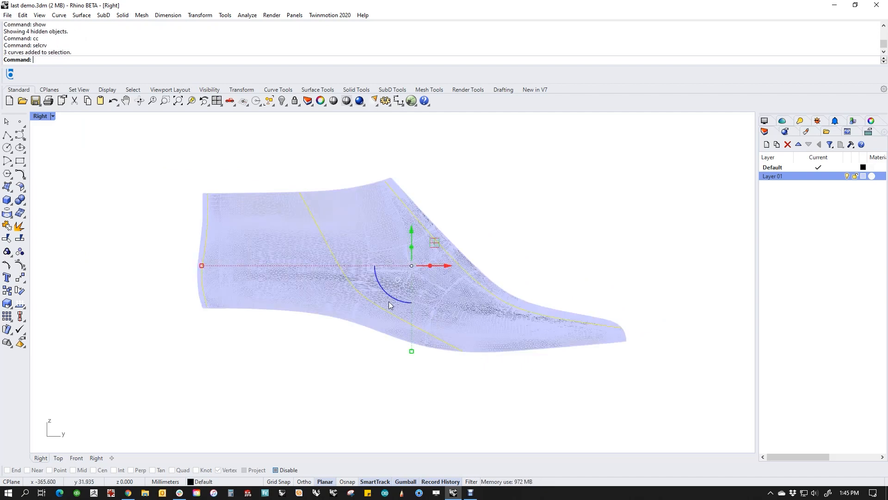
{"action": "key", "text": "Delete"}
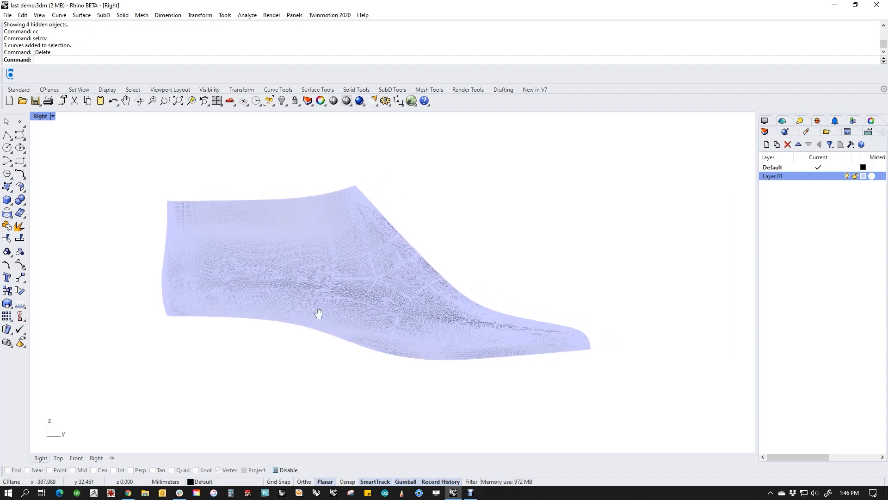
Step: Draw a degree 3 control point curve just below the last's top edge, extending past the heel and the front
{"action": "left_click", "coordinate": [19, 134]}
{"action": "left_click", "coordinate": [160, 205]}
{"action": "left_click", "coordinate": [219, 205]}
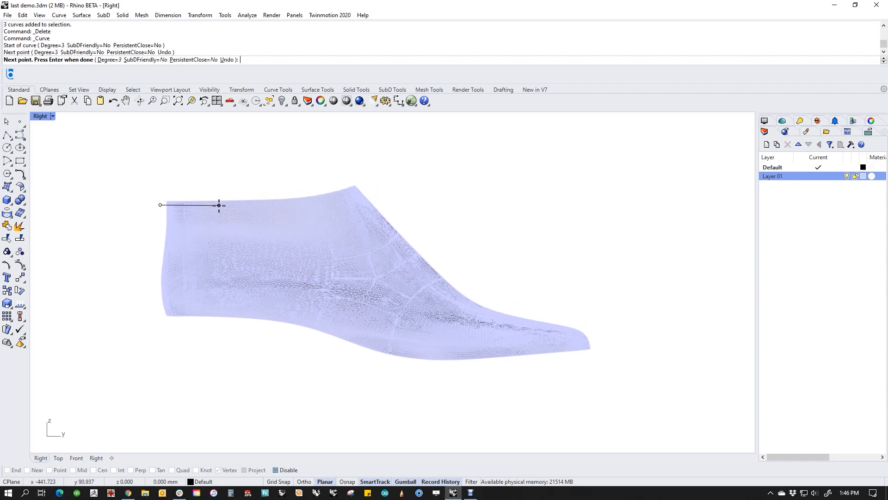
{"action": "left_click", "coordinate": [314, 205]}
{"action": "left_click", "coordinate": [354, 199]}
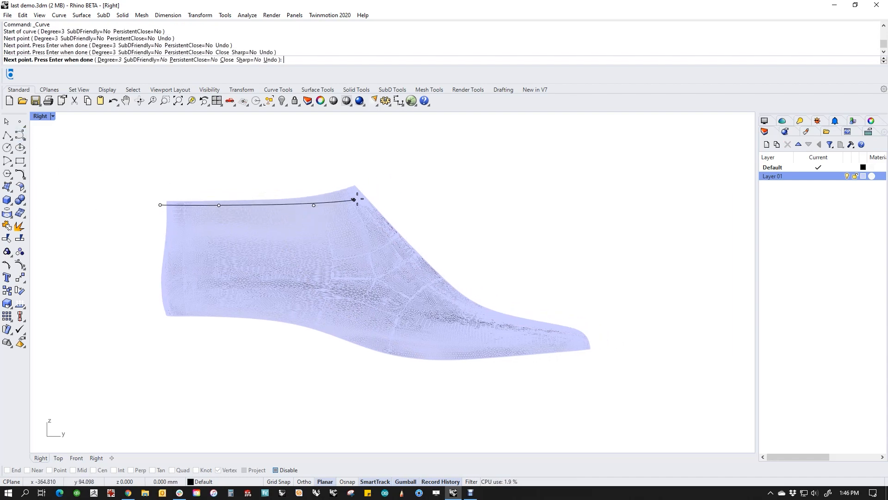
{"action": "left_click", "coordinate": [409, 162]}
{"action": "key", "text": "Return"}
Step: Draw a second degree 3 curve just above the last's bottom edge, following the sole from behind the heel to beyond the toe
{"action": "key", "text": "Return"}
{"action": "left_click", "coordinate": [152, 308]}
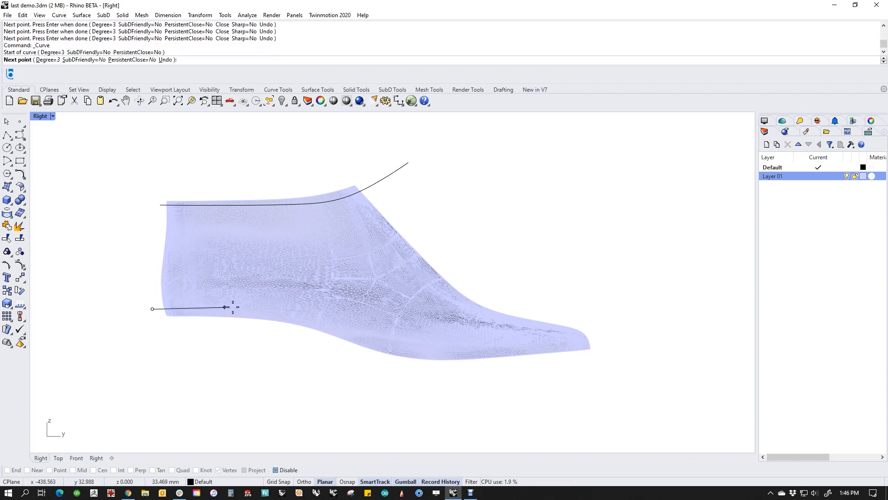
{"action": "left_click", "coordinate": [270, 307]}
{"action": "left_click", "coordinate": [323, 324]}
{"action": "left_click", "coordinate": [379, 346]}
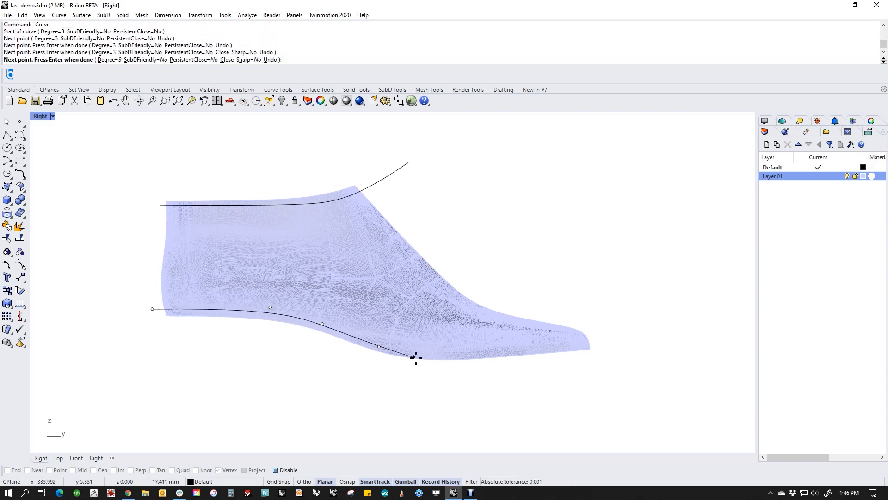
{"action": "left_click", "coordinate": [426, 354]}
{"action": "left_click", "coordinate": [493, 352]}
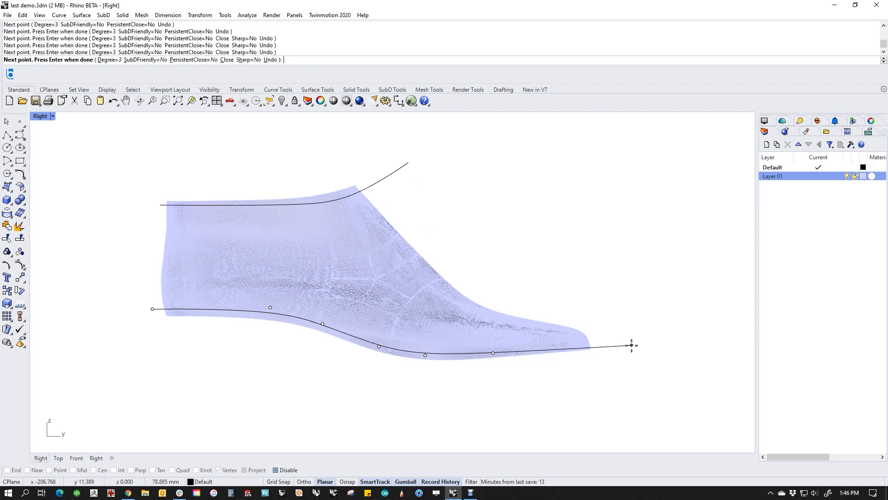
{"action": "left_click", "coordinate": [649, 341]}
{"action": "key", "text": "Return"}
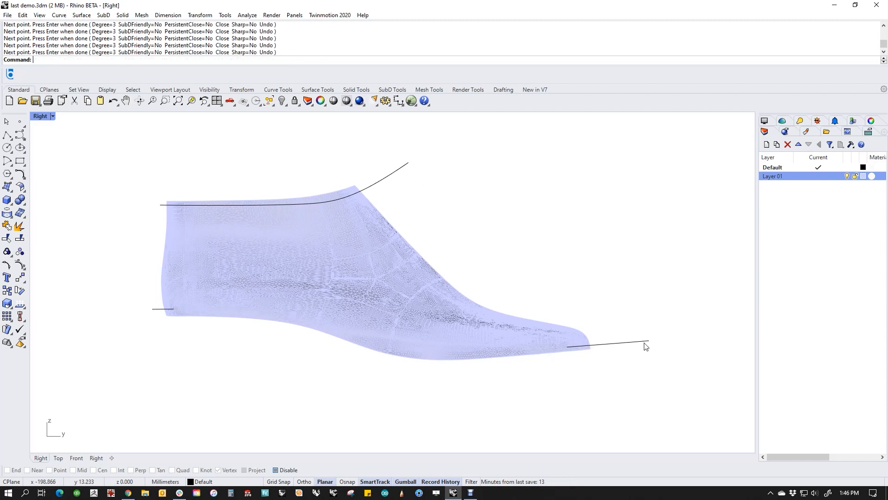
Step: Create one tween curve between the top and bottom curves using TweenCurves with the Refit match method
{"action": "left_click", "coordinate": [618, 344]}
{"action": "left_click", "coordinate": [381, 179], "text": "shift"}
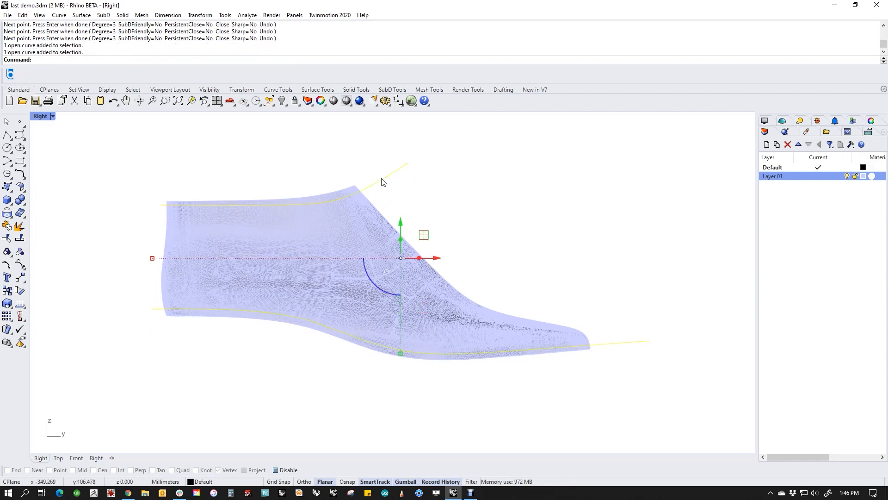
{"action": "type", "text": "Tween"}
{"action": "key", "text": "Return"}
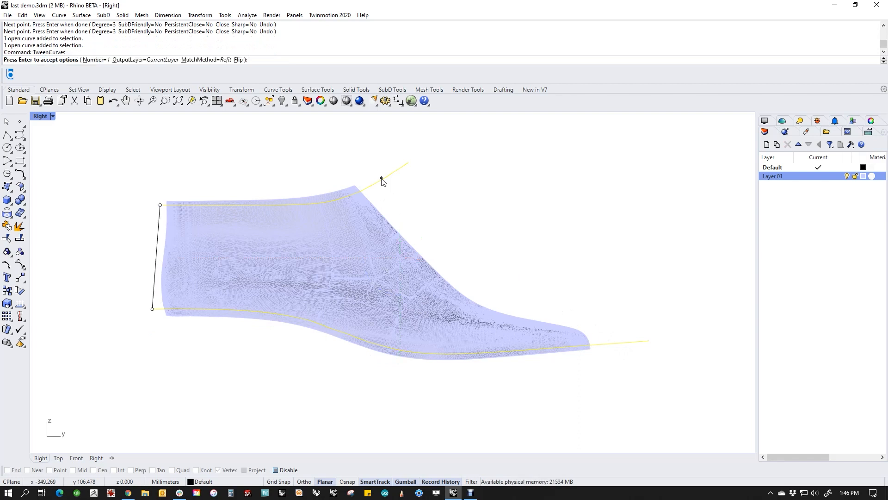
{"action": "key", "text": "Return"}
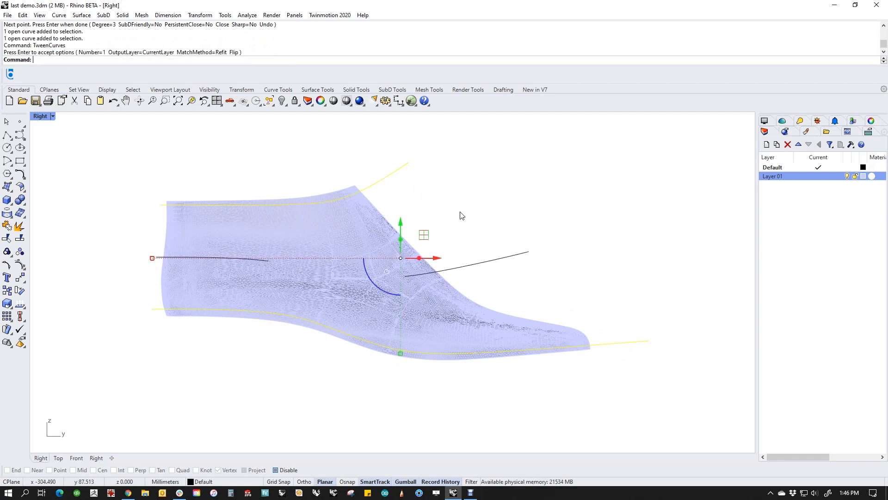
{"action": "key", "text": "Return"}
{"action": "key", "text": "Return"}
{"action": "key", "text": "Escape"}
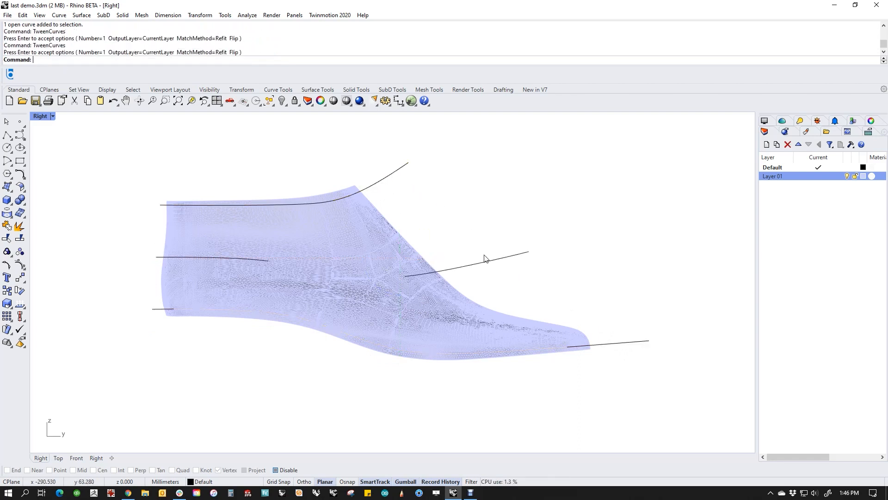
Step: Project the top, middle and bottom curves onto the shoe last mesh and delete the leftover duplicate tween curve
{"action": "left_click", "coordinate": [391, 177]}
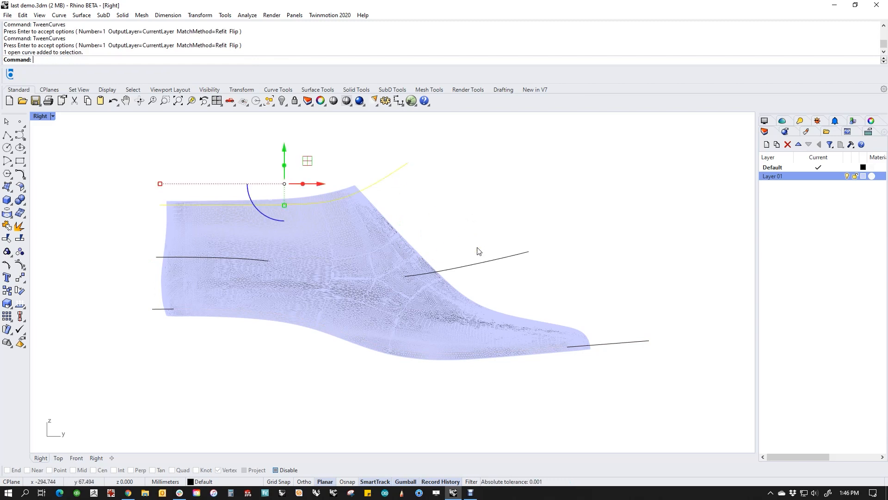
{"action": "left_click", "coordinate": [494, 270]}
{"action": "left_click", "coordinate": [541, 295]}
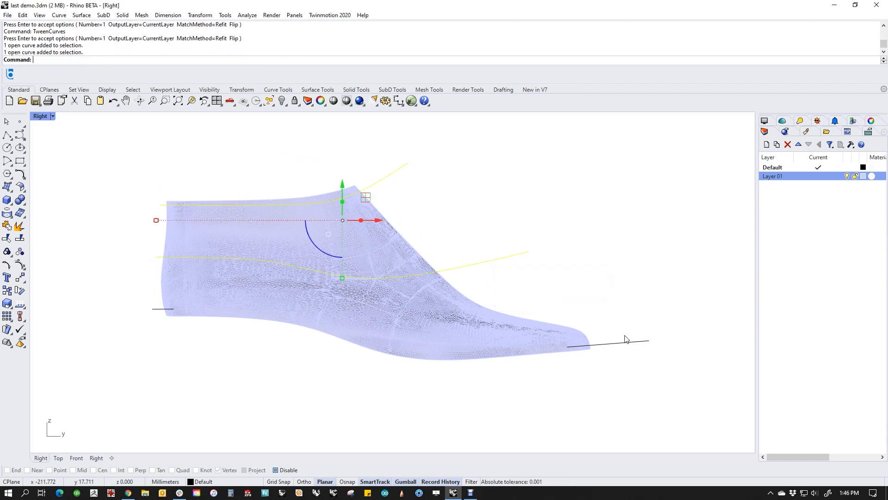
{"action": "left_click", "coordinate": [619, 344]}
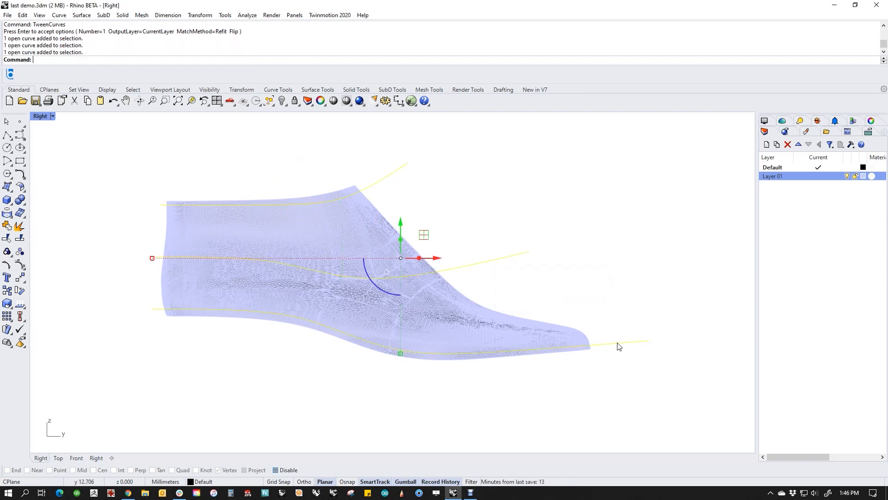
{"action": "left_click", "coordinate": [7, 212]}
{"action": "left_click", "coordinate": [202, 286]}
{"action": "key", "text": "Return"}
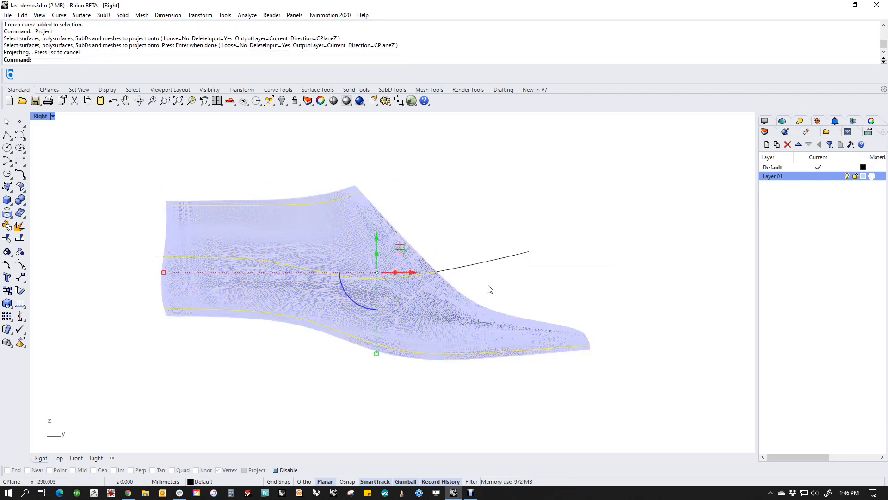
{"action": "key", "text": "Delete"}
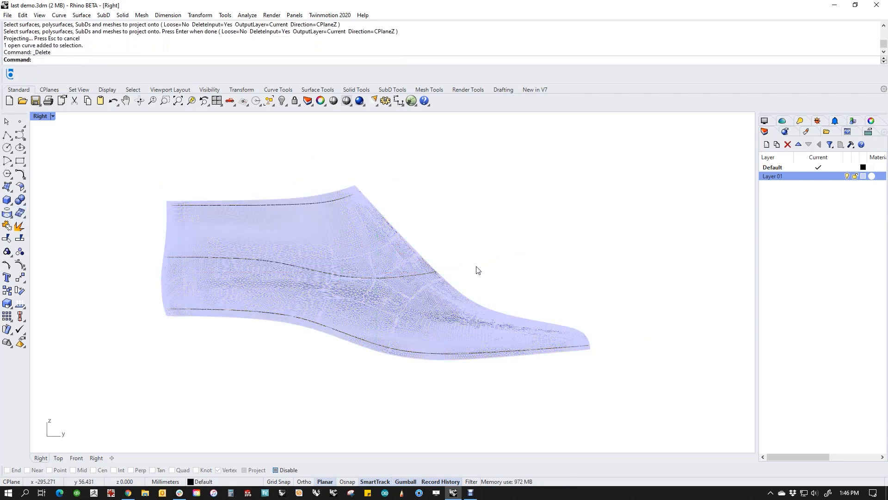
Step: Start QuadRemesh on the original shoe last mesh and assign the three lengthwise projected curves as guide curves
{"action": "right_click_drag", "start_coordinate": [478, 271], "coordinate": [513, 286]}
{"action": "type", "text": "quadremesh"}
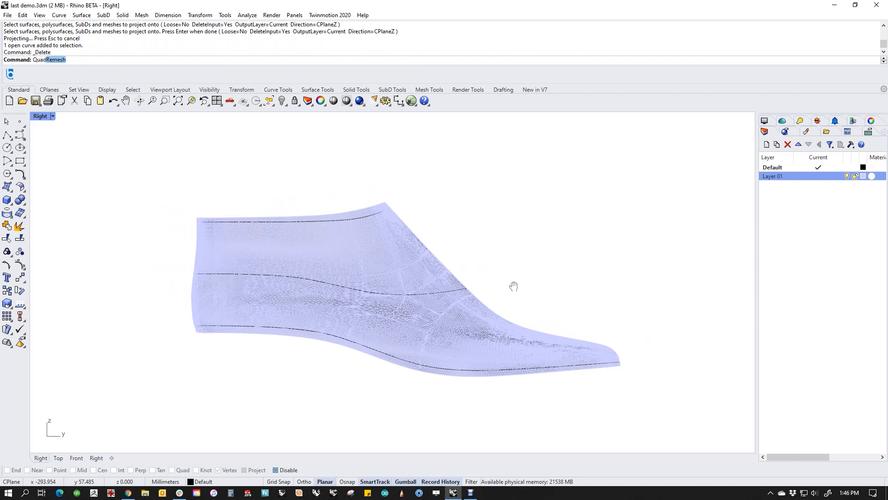
{"action": "key", "text": "Return"}
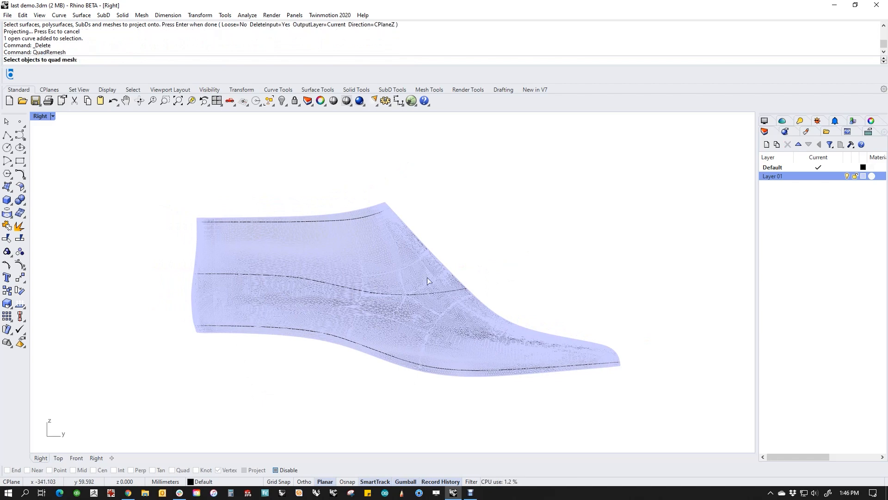
{"action": "left_click", "coordinate": [349, 261]}
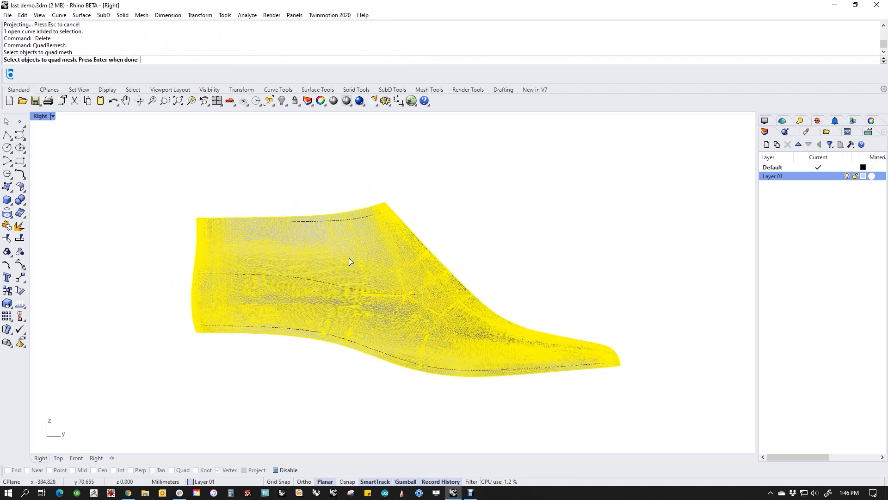
{"action": "key", "text": "Return"}
{"action": "left_click", "coordinate": [472, 234]}
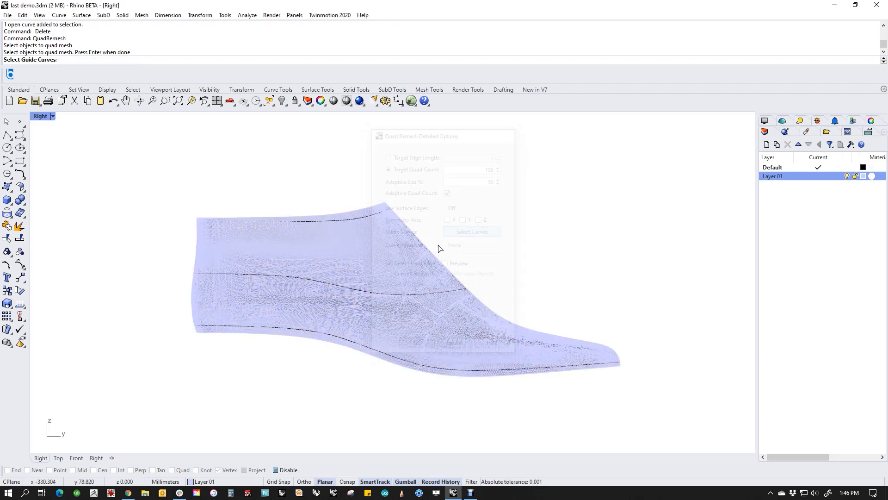
{"action": "type", "text": "cc"}
{"action": "key", "text": "Return"}
{"action": "key", "text": "Return"}
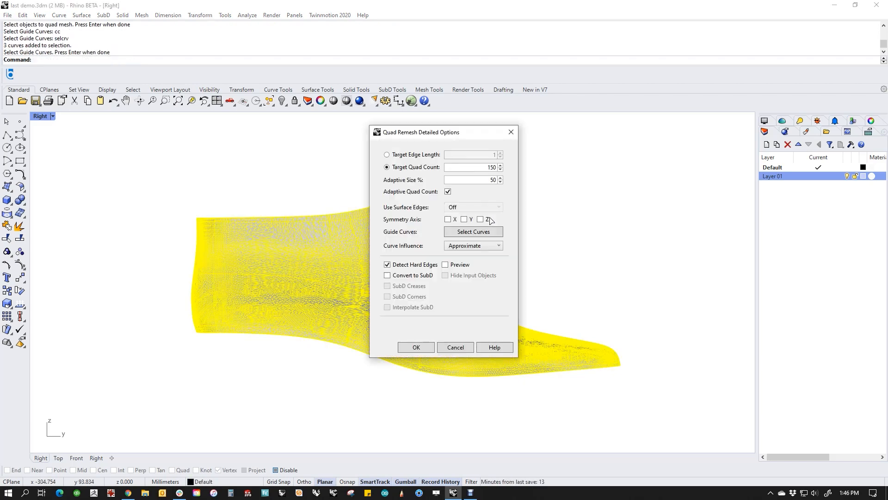
Step: Set the curve influence to Create Edge Loop and preview the remesh with the options dialog clear of the mesh
{"action": "left_click", "coordinate": [481, 248]}
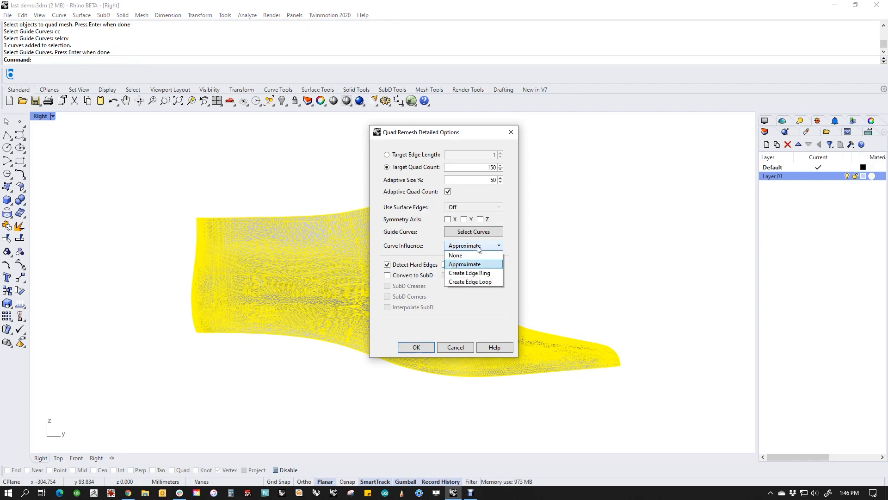
{"action": "left_click", "coordinate": [481, 281]}
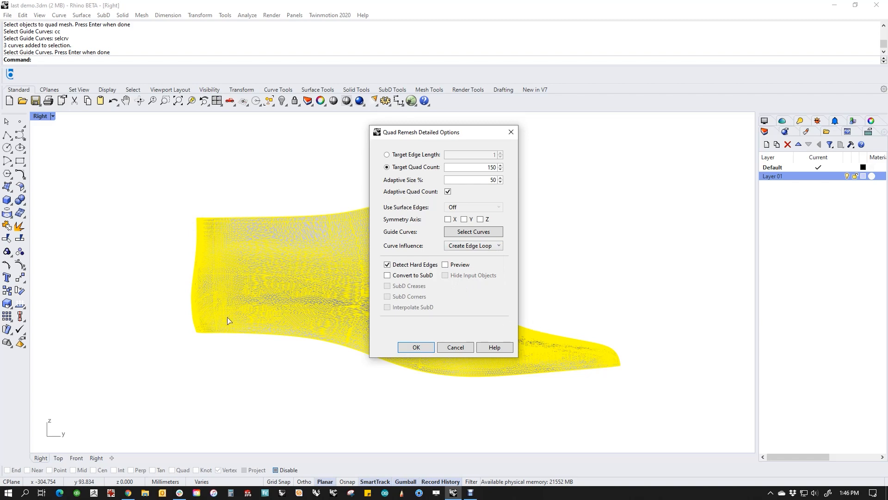
{"action": "left_click", "coordinate": [445, 265]}
{"action": "left_click_drag", "start_coordinate": [465, 132], "coordinate": [740, 127]}
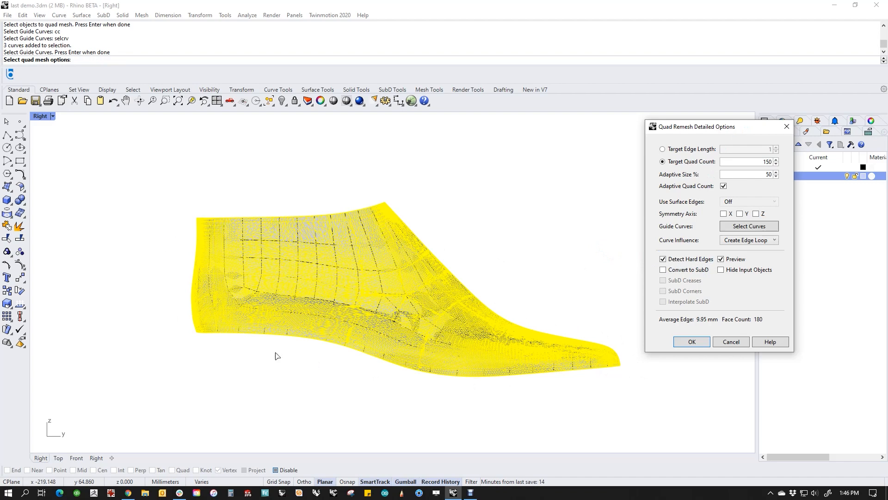
Step: Generate the quad remesh and isolate it by hiding the original mesh and guide curves
{"action": "left_click", "coordinate": [692, 342]}
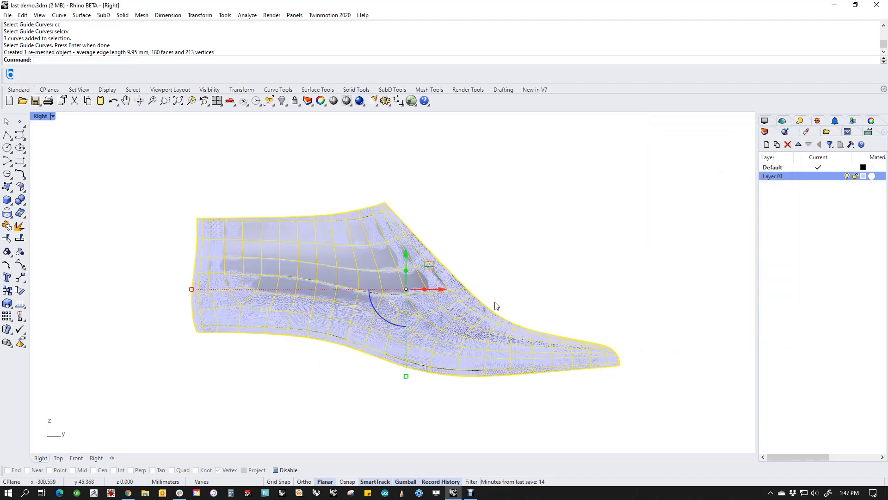
{"action": "type", "text": "ii"}
{"action": "key", "text": "Return"}
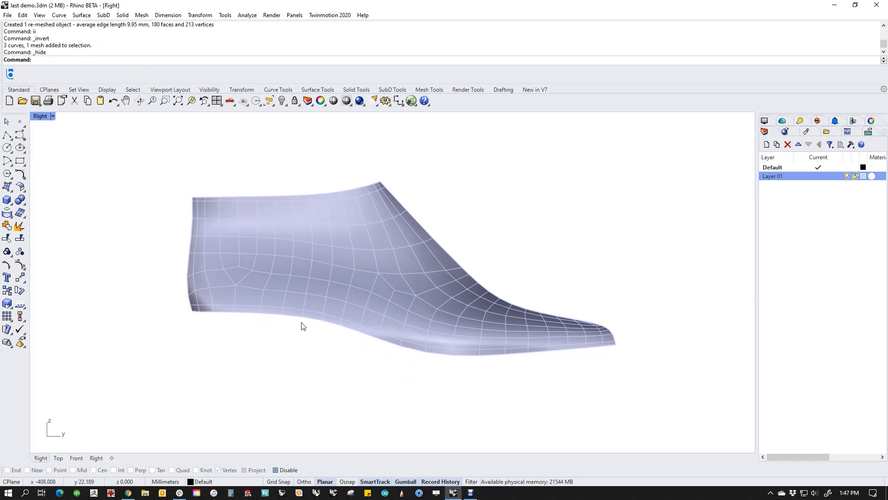
Step: Switch the side view of the remeshed last to wireframe display to show the edge flow at the heel
{"action": "scroll", "coordinate": [244, 271], "scroll_direction": "up", "scroll_amount": 5}
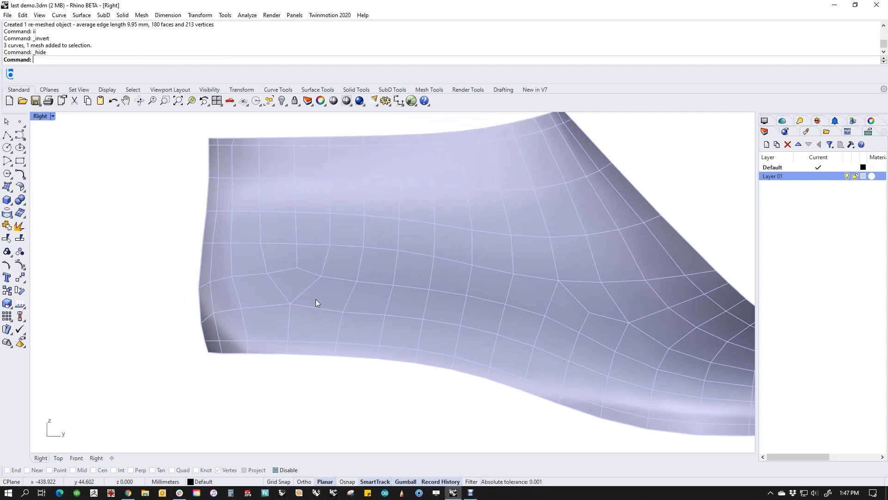
{"action": "scroll", "coordinate": [324, 302], "scroll_direction": "down", "scroll_amount": 4}
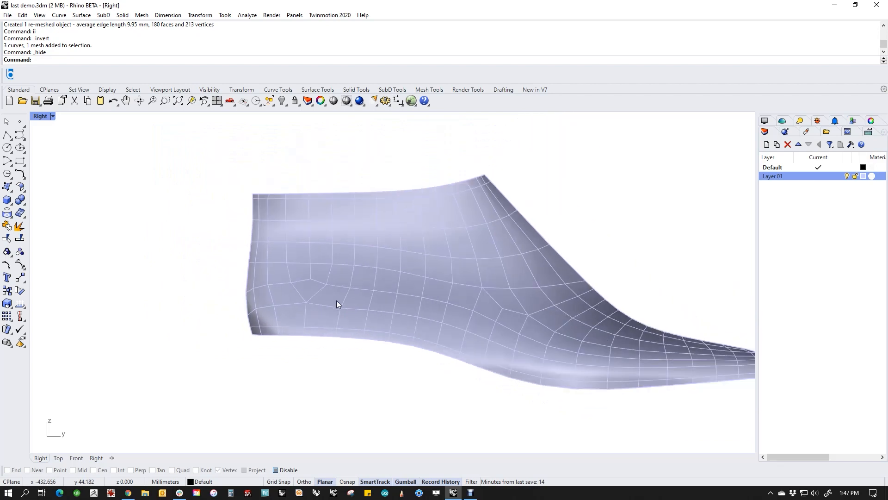
{"action": "scroll", "coordinate": [258, 291], "scroll_direction": "up", "scroll_amount": 3}
{"action": "right_click_drag", "start_coordinate": [254, 290], "coordinate": [277, 325]}
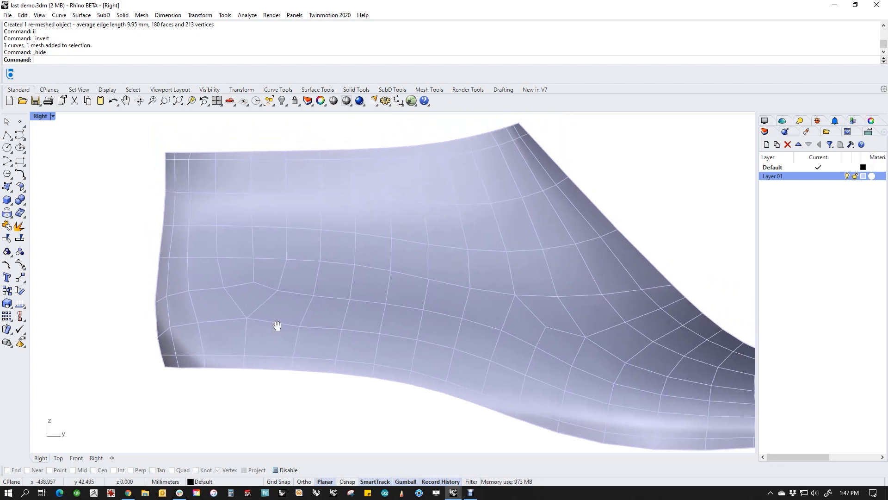
{"action": "middle_click", "coordinate": [271, 346]}
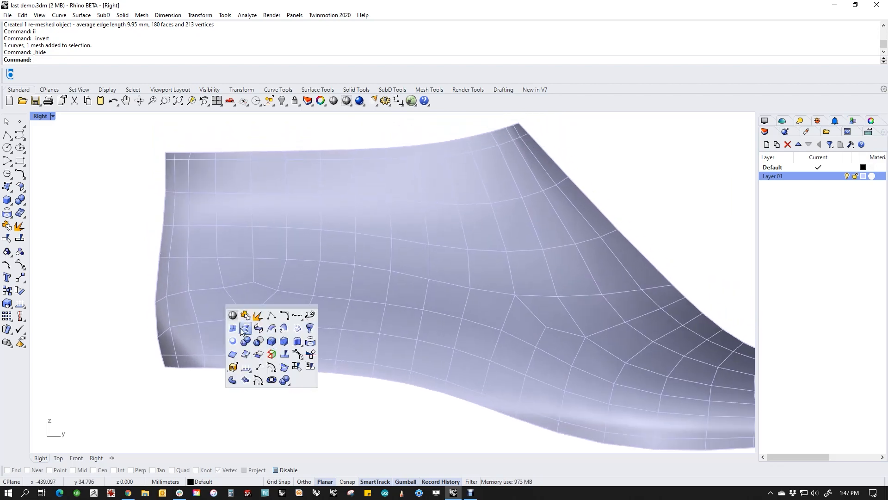
{"action": "left_click", "coordinate": [233, 317]}
{"action": "right_click_drag", "start_coordinate": [266, 334], "coordinate": [223, 333]}
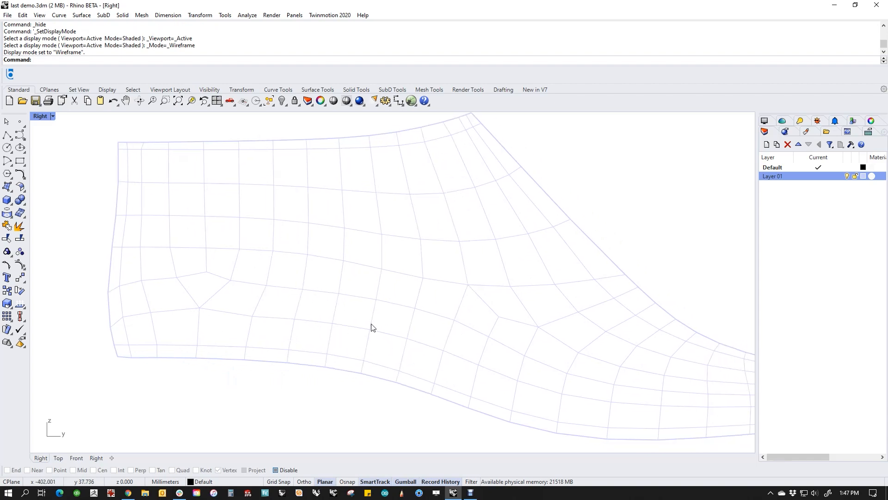
Step: Move the remeshed last onto a new layer, Layer 02, and turn off Layer 01
{"action": "left_click", "coordinate": [574, 254]}
{"action": "left_click", "coordinate": [766, 144]}
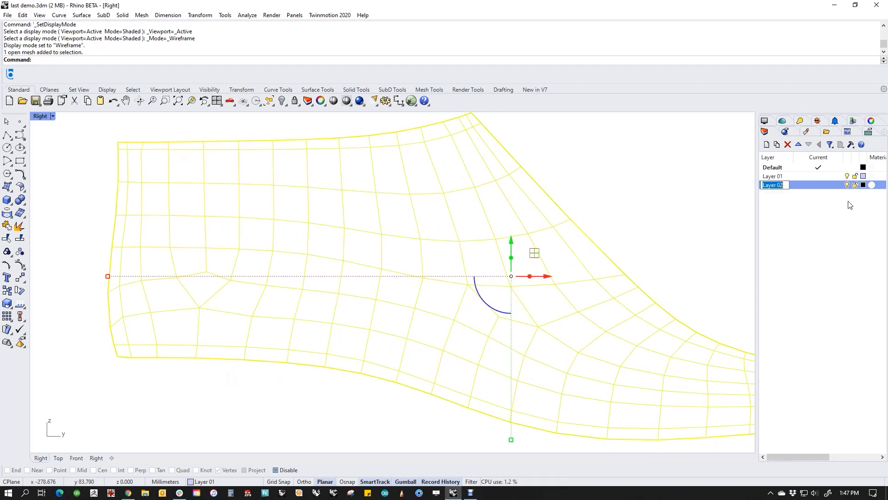
{"action": "right_click", "coordinate": [815, 185]}
{"action": "left_click", "coordinate": [823, 344]}
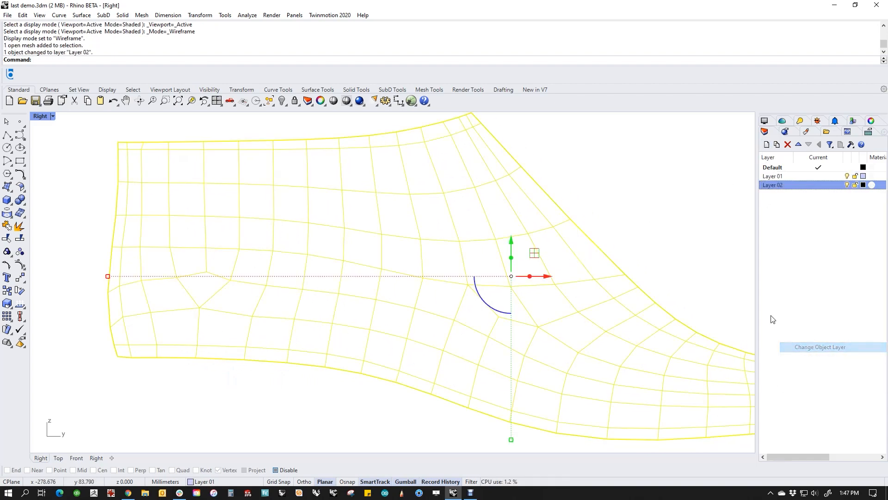
{"action": "left_click", "coordinate": [847, 176]}
{"action": "right_click_drag", "start_coordinate": [317, 306], "coordinate": [261, 316]}
{"action": "scroll", "coordinate": [303, 321], "scroll_direction": "down", "scroll_amount": 2}
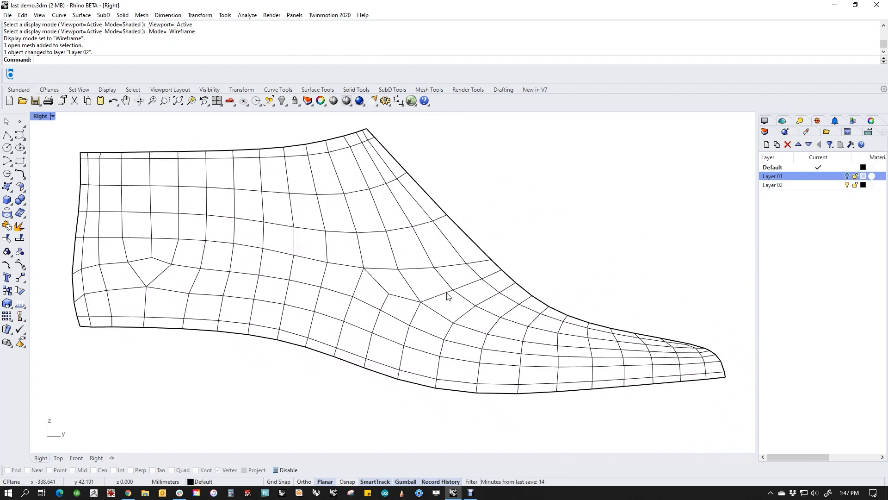
Step: Examine the remesh's quad layout and irregular vertices around the heel in the perspective, front and right views
{"action": "key", "text": "ctrl+F4"}
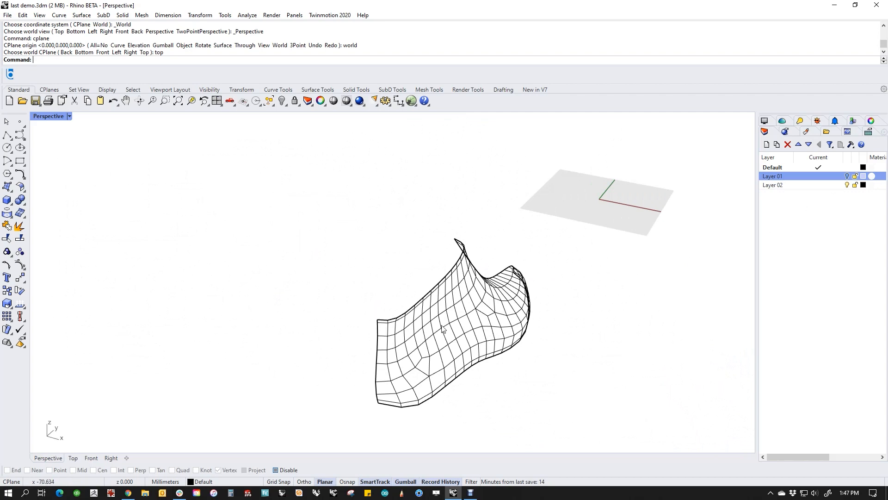
{"action": "right_click_drag", "start_coordinate": [479, 349], "coordinate": [442, 341]}
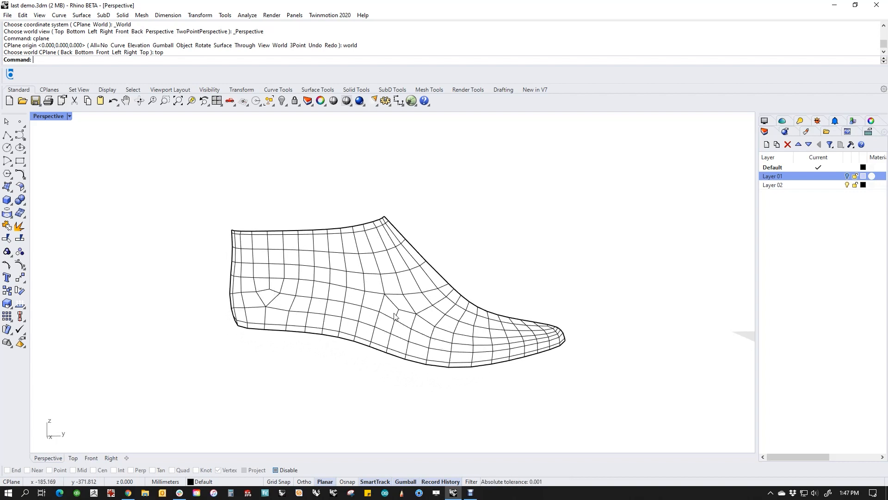
{"action": "scroll", "coordinate": [324, 310], "scroll_direction": "up", "scroll_amount": 6}
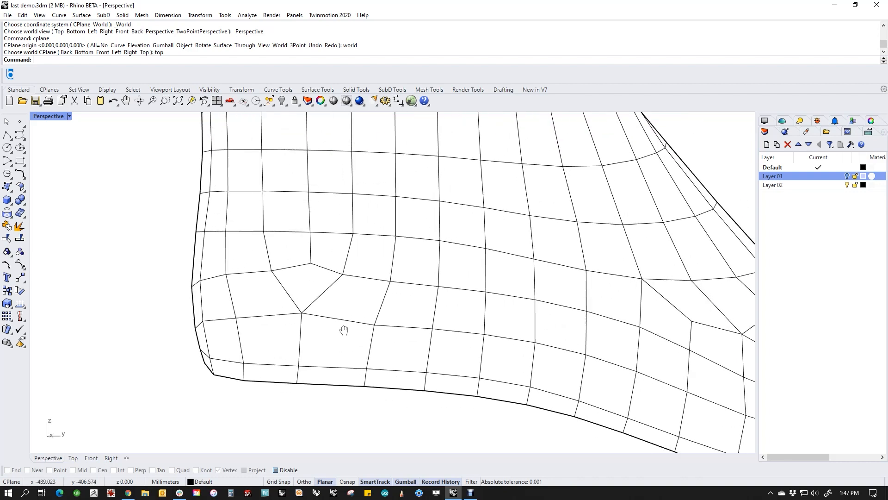
{"action": "scroll", "coordinate": [344, 330], "scroll_direction": "down", "scroll_amount": 2}
{"action": "type", "text": "f"}
{"action": "key", "text": "Return"}
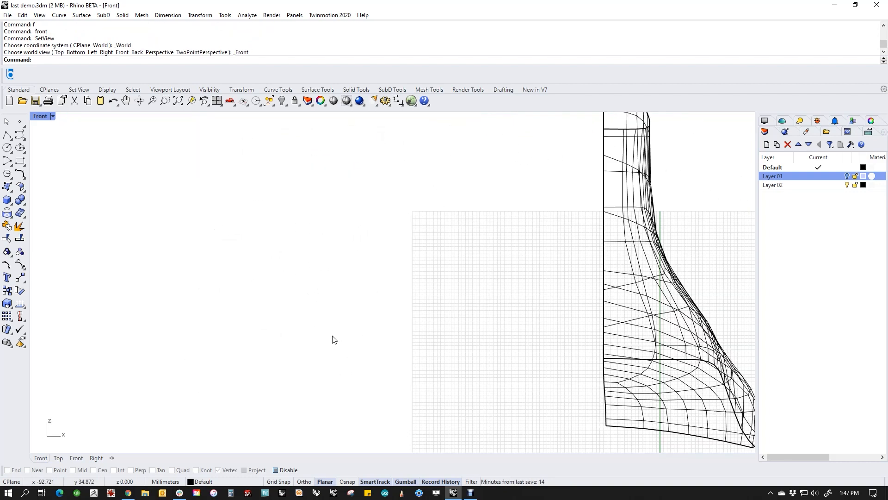
{"action": "type", "text": "r"}
{"action": "key", "text": "Return"}
{"action": "right_click_drag", "start_coordinate": [333, 337], "coordinate": [312, 347]}
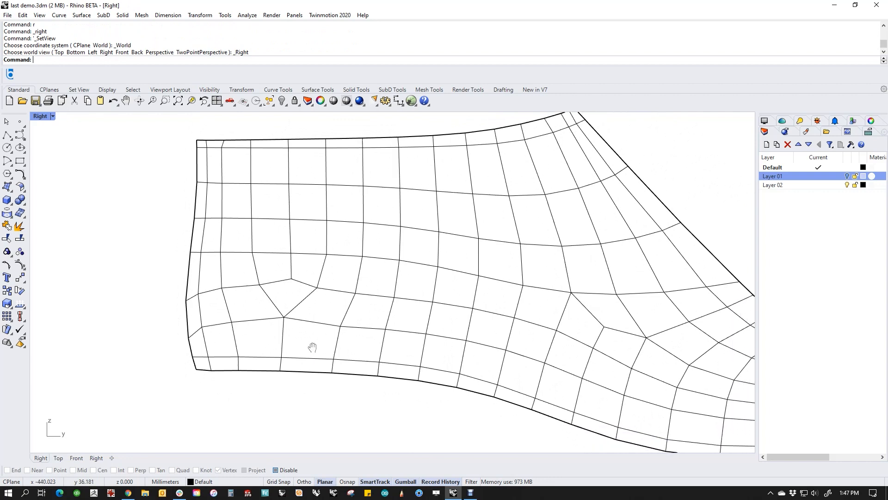
{"action": "scroll", "coordinate": [287, 311], "scroll_direction": "up", "scroll_amount": 3}
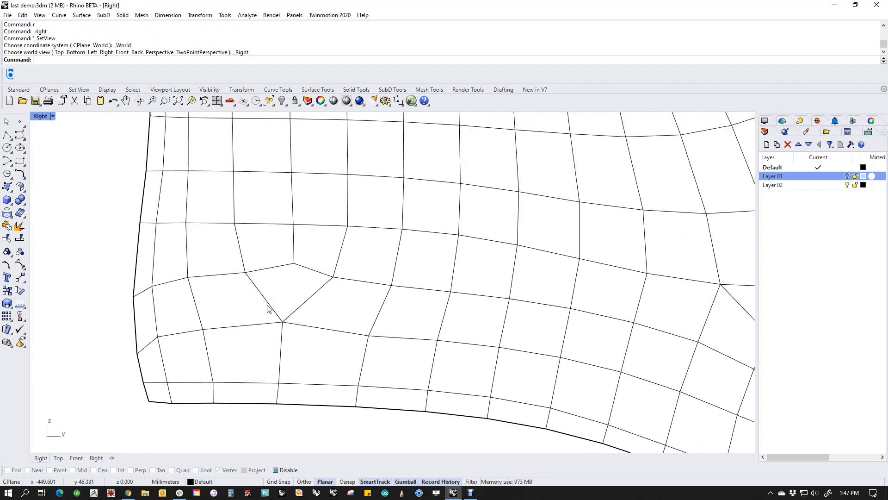
{"action": "scroll", "coordinate": [277, 307], "scroll_direction": "down", "scroll_amount": 2}
Step: Convert the remeshed last to a SubD using its control points, with DeleteInput set to Yes
{"action": "left_click", "coordinate": [309, 319]}
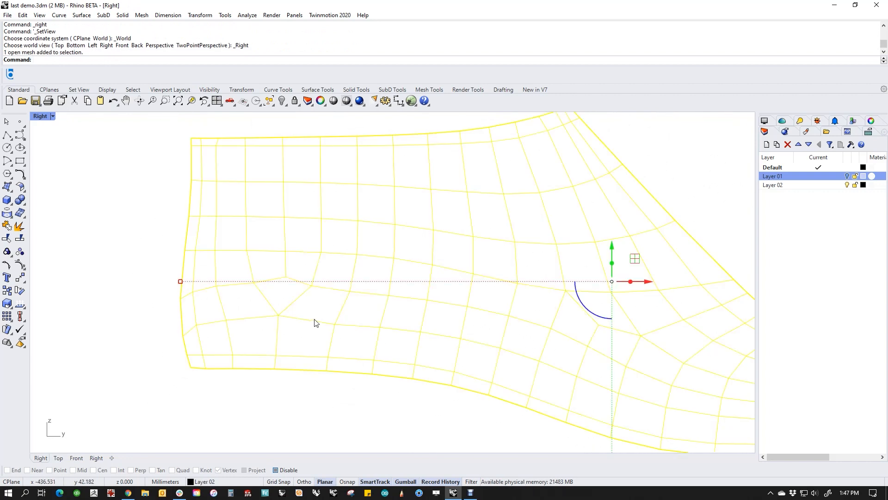
{"action": "type", "text": "ToS"}
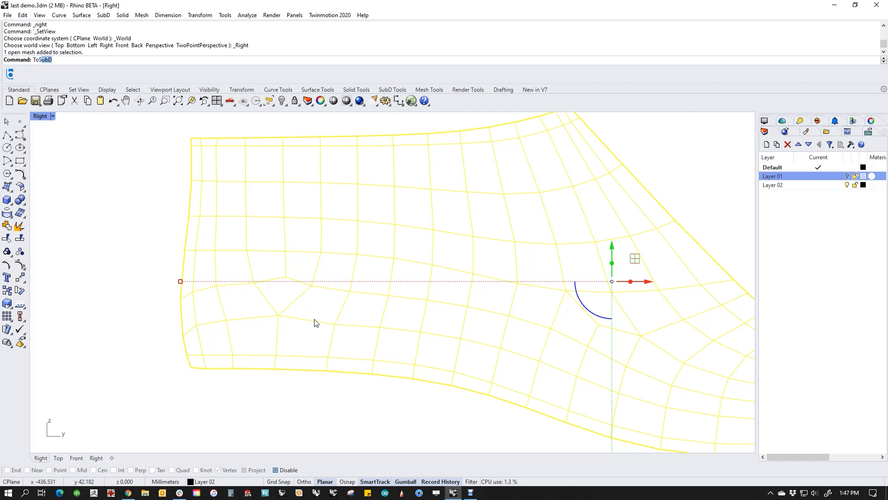
{"action": "type", "text": "u"}
{"action": "key", "text": "Return"}
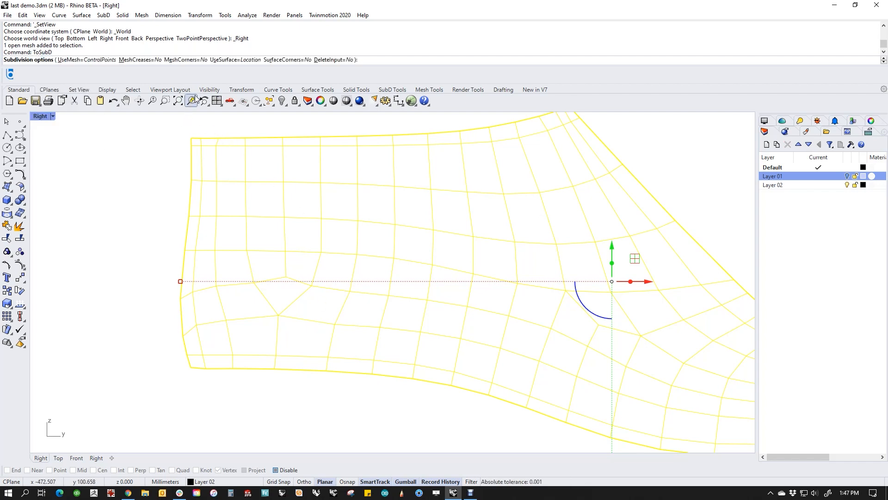
{"action": "left_click", "coordinate": [332, 61]}
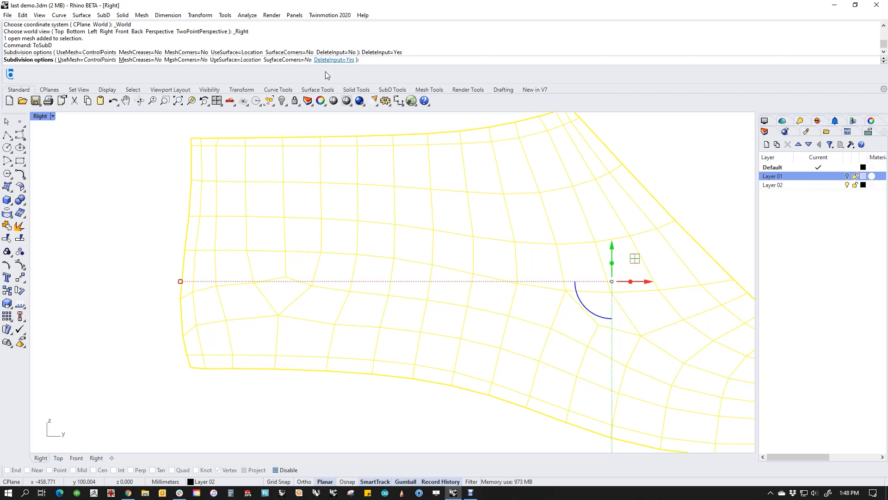
{"action": "key", "text": "Return"}
{"action": "left_click", "coordinate": [200, 387]}
Step: Show the whole SubD last in the perspective view with shaded display
{"action": "scroll", "coordinate": [277, 383], "scroll_direction": "down", "scroll_amount": 4}
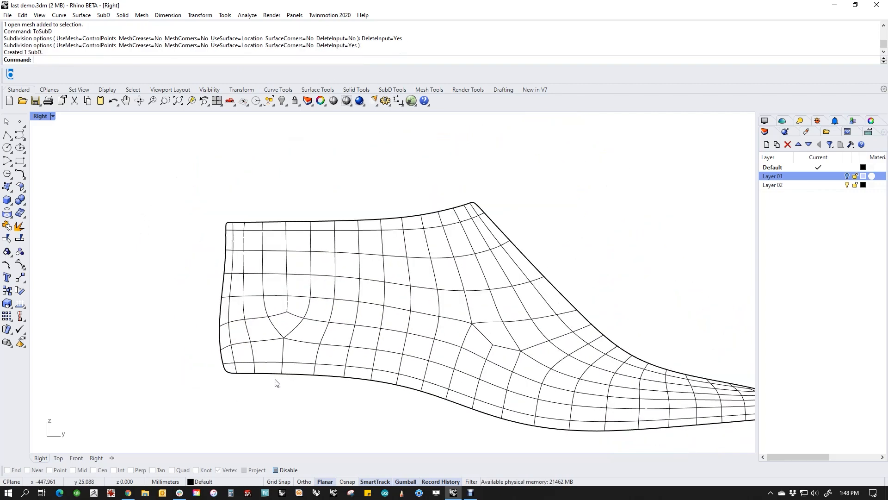
{"action": "right_click_drag", "start_coordinate": [276, 382], "coordinate": [178, 303]}
{"action": "key", "text": "ctrl+F4"}
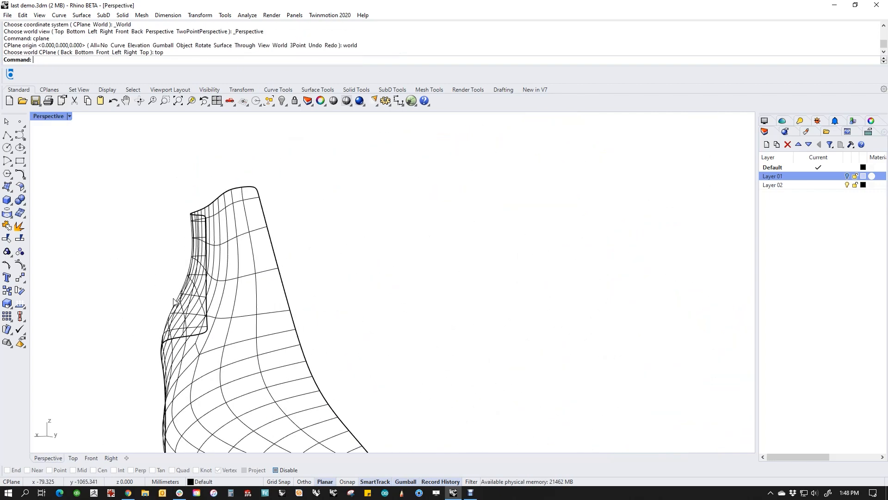
{"action": "middle_click", "coordinate": [196, 306]}
{"action": "left_click", "coordinate": [157, 276]}
{"action": "scroll", "coordinate": [271, 330], "scroll_direction": "down", "scroll_amount": 3}
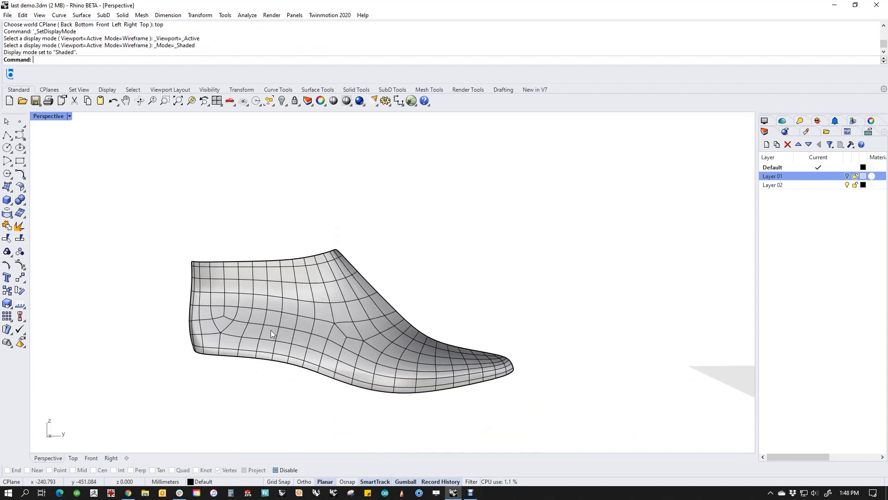
{"action": "mouse_move", "coordinate": [271, 329]}
{"action": "right_mouse_down"}
{"action": "mouse_move", "coordinate": [302, 333]}
{"action": "mouse_move", "coordinate": [240, 312]}
{"action": "right_mouse_up"}
Step: Switch the perspective view to rendered display and turn the last to a three-quarter angle
{"action": "left_click", "coordinate": [69, 116]}
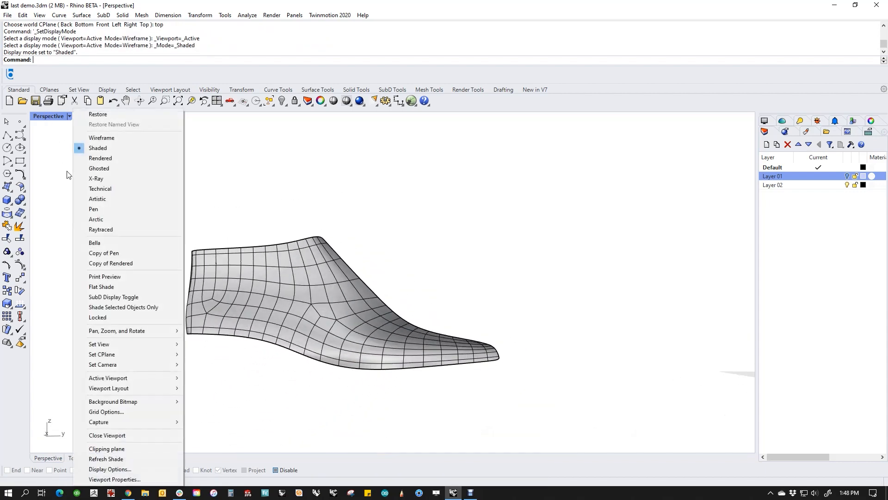
{"action": "left_click", "coordinate": [93, 158]}
{"action": "right_click_drag", "start_coordinate": [446, 239], "coordinate": [532, 310]}
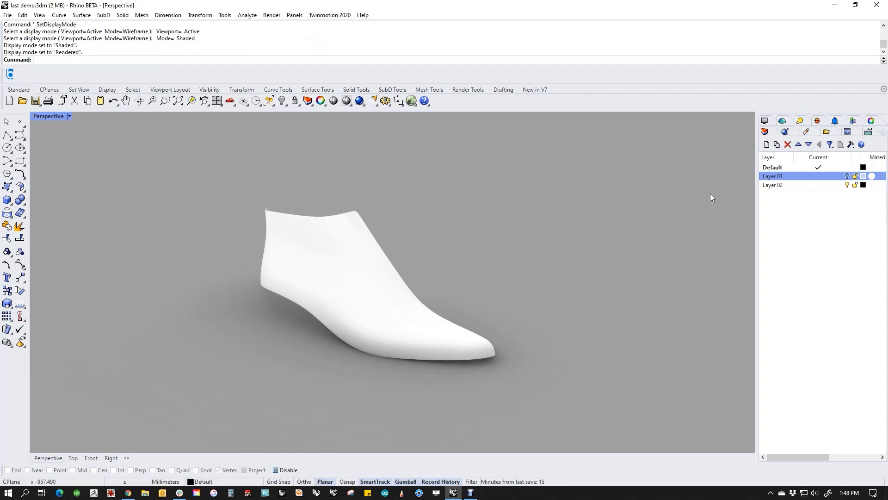
Step: Create a Paint material, set its color to red, and assign it to the SubD last
{"action": "left_click", "coordinate": [806, 131]}
{"action": "left_click", "coordinate": [813, 159]}
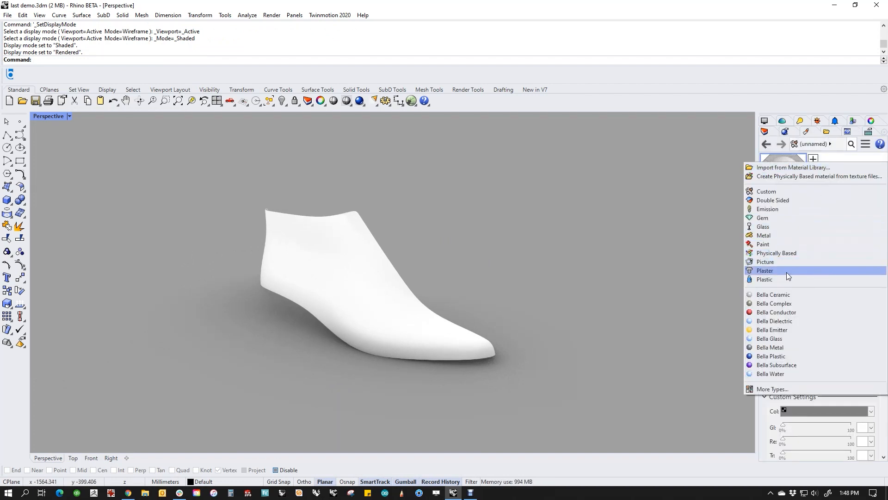
{"action": "left_click", "coordinate": [785, 243]}
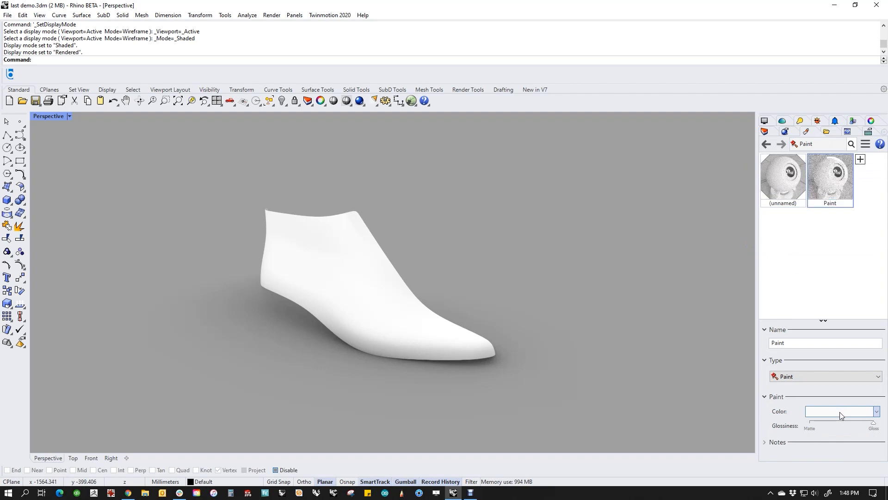
{"action": "left_click", "coordinate": [841, 411]}
{"action": "left_click", "coordinate": [189, 211]}
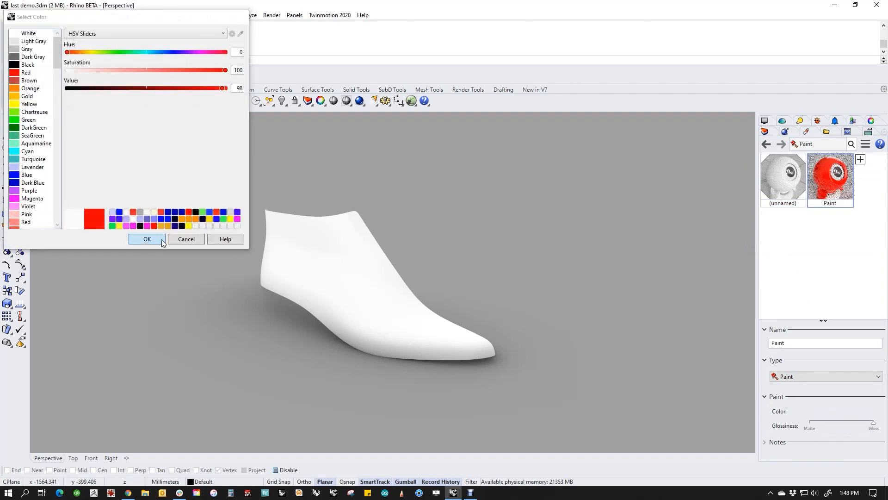
{"action": "left_click", "coordinate": [147, 238]}
{"action": "mouse_move", "coordinate": [830, 179]}
{"action": "left_mouse_down"}
{"action": "mouse_move", "coordinate": [493, 284]}
{"action": "mouse_move", "coordinate": [398, 301]}
{"action": "left_mouse_up"}
{"action": "key", "text": "Escape"}
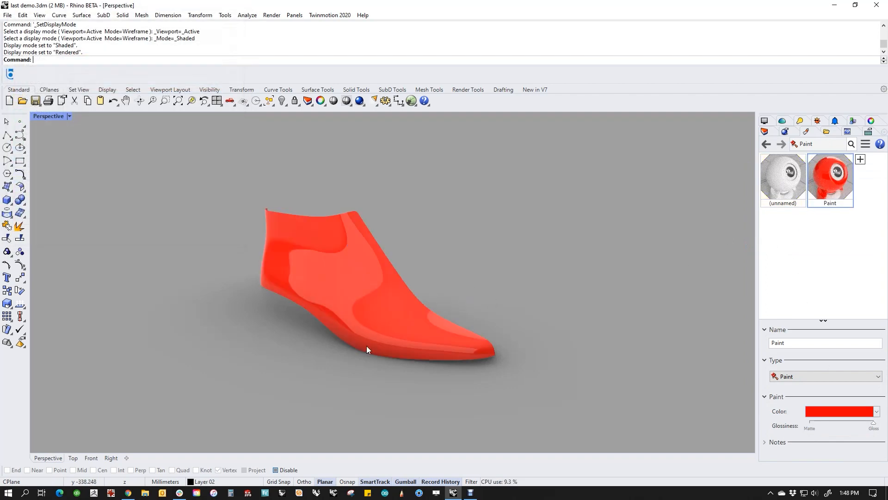
Step: Examine the reflections on the red last up close and return the perspective view to shaded display
{"action": "right_click_drag", "start_coordinate": [367, 349], "coordinate": [399, 317]}
{"action": "scroll", "coordinate": [398, 316], "scroll_direction": "up", "scroll_amount": 5}
{"action": "mouse_move", "coordinate": [484, 282]}
{"action": "right_mouse_down", "text": "shift"}
{"action": "mouse_move", "coordinate": [447, 297]}
{"action": "mouse_move", "coordinate": [469, 278]}
{"action": "right_mouse_up", "text": "shift"}
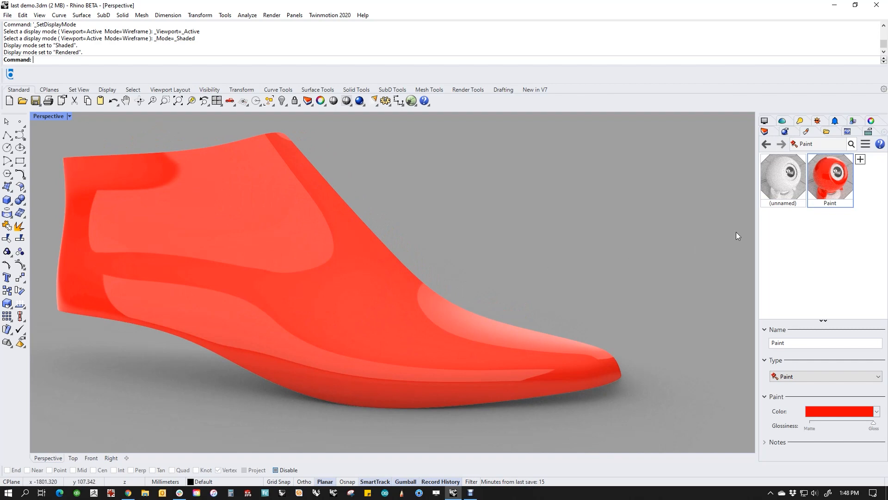
{"action": "left_click", "coordinate": [47, 114]}
{"action": "left_click", "coordinate": [100, 148]}
{"action": "scroll", "coordinate": [237, 201], "scroll_direction": "down", "scroll_amount": 2}
{"action": "right_click_drag", "start_coordinate": [300, 237], "coordinate": [368, 282], "text": "shift"}
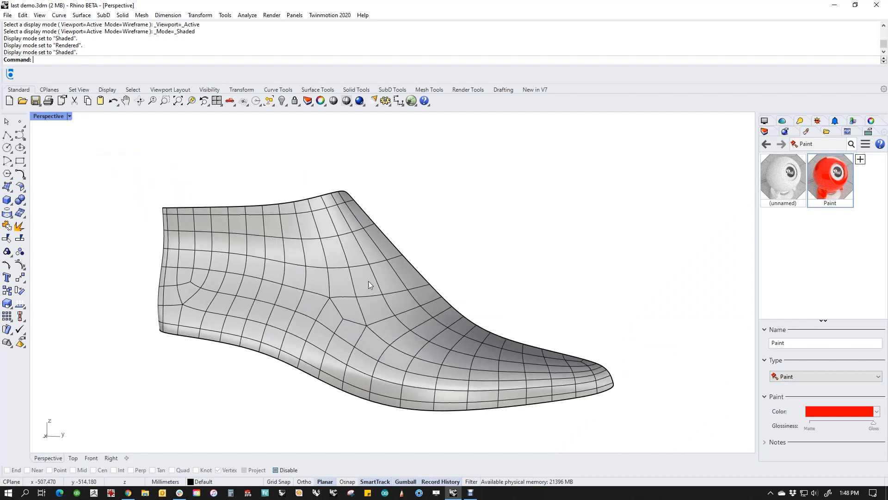
Step: Toggle the SubD last from smooth to flat display with the heel area in close view
{"action": "right_click_drag", "start_coordinate": [260, 329], "coordinate": [308, 335]}
{"action": "right_click_drag", "start_coordinate": [236, 335], "coordinate": [276, 332], "text": "shift"}
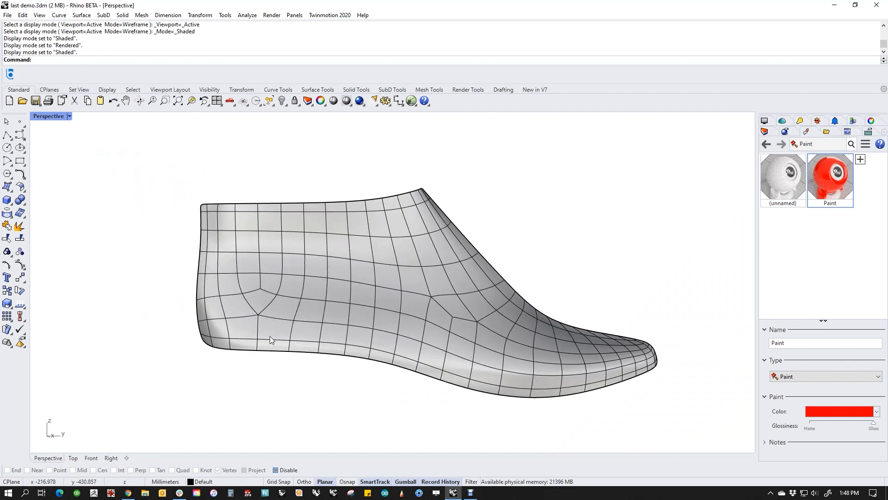
{"action": "key", "text": "Tab"}
{"action": "scroll", "coordinate": [318, 331], "scroll_direction": "up", "scroll_amount": 3}
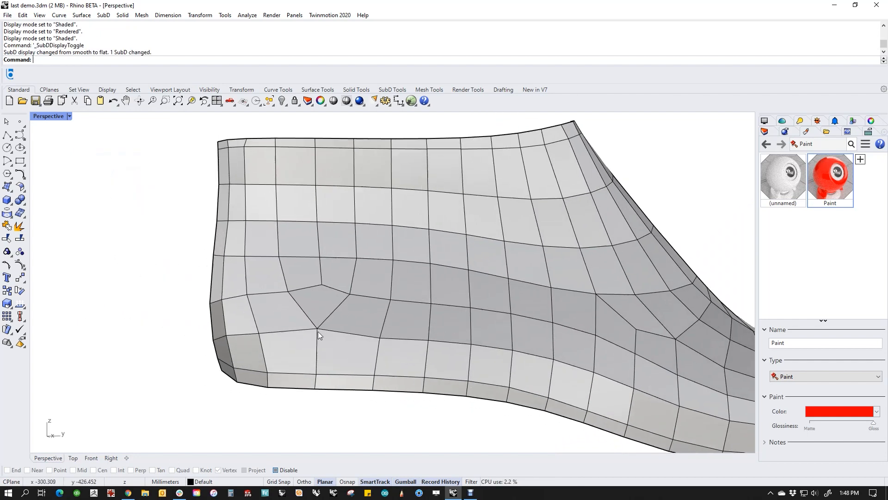
{"action": "right_click_drag", "start_coordinate": [318, 331], "coordinate": [302, 319], "text": "shift"}
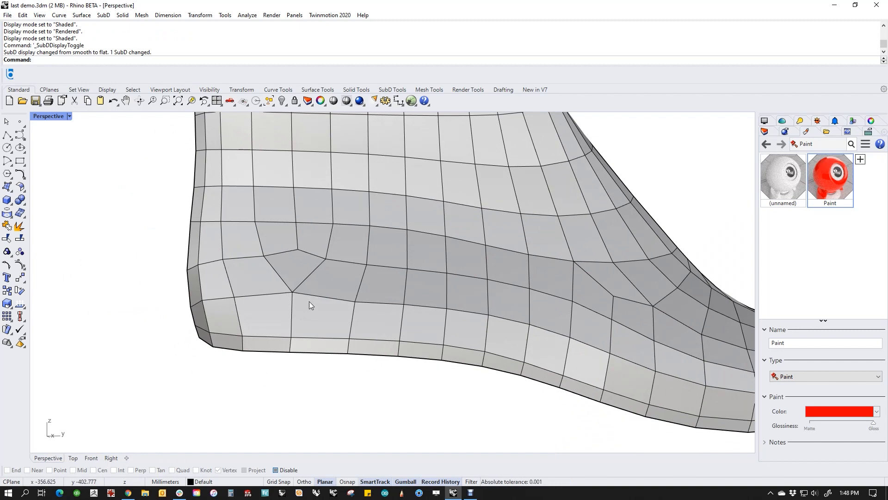
Step: Delete the short diagonal SubD edge rising from the irregular vertex at the lower heel
{"action": "scroll", "coordinate": [316, 281], "scroll_direction": "up", "scroll_amount": 3}
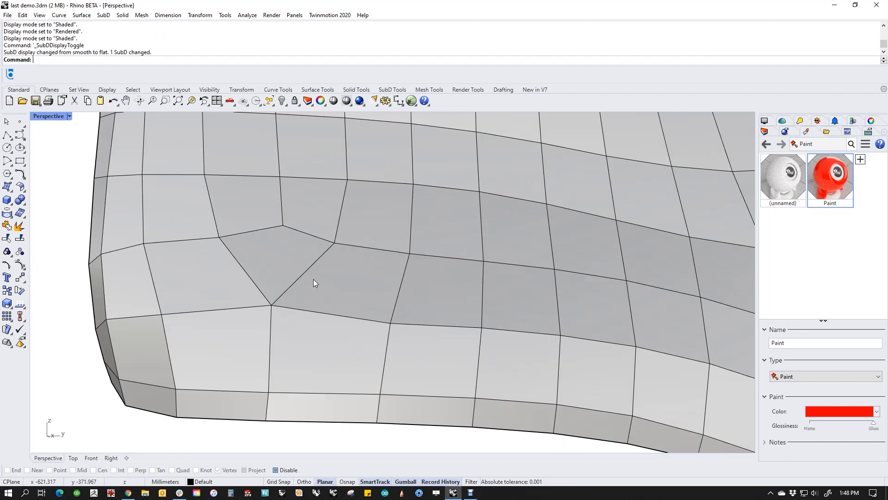
{"action": "left_click", "coordinate": [299, 279], "text": "ctrl+shift"}
{"action": "key", "text": "Delete"}
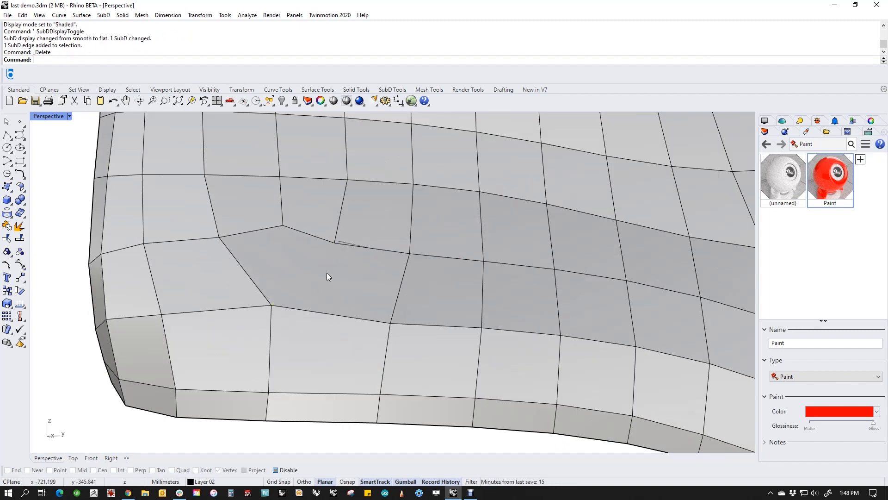
{"action": "scroll", "coordinate": [326, 273], "scroll_direction": "down", "scroll_amount": 3}
{"action": "right_click_drag", "start_coordinate": [326, 273], "coordinate": [306, 290], "text": "shift"}
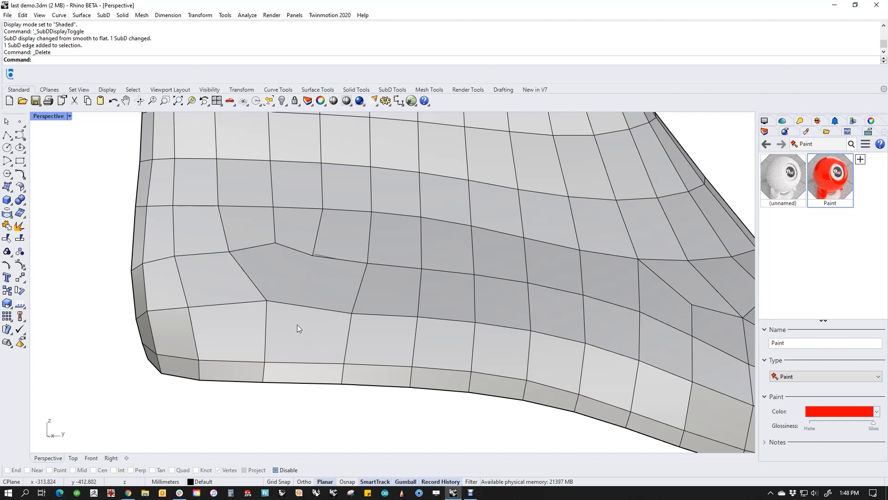
Step: Slide the irregular lower-heel vertex toward the back of the heel, using the Along direction
{"action": "left_click", "coordinate": [265, 300]}
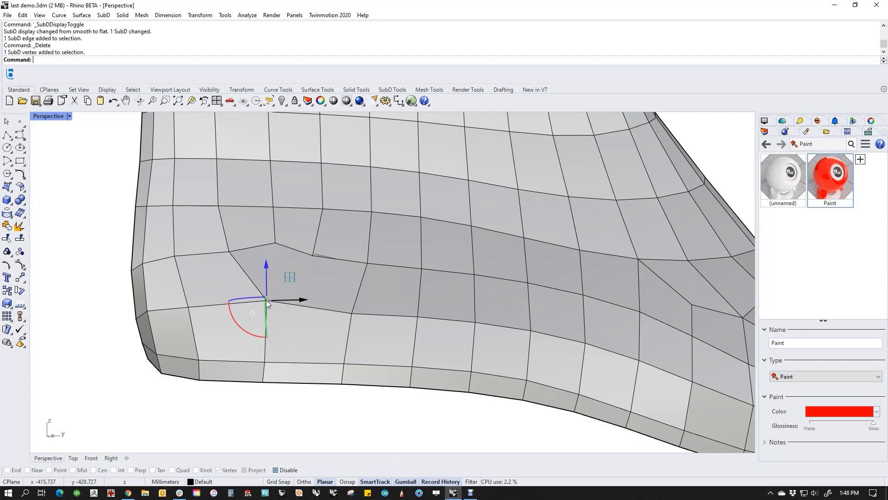
{"action": "left_click", "coordinate": [266, 359], "text": "shift"}
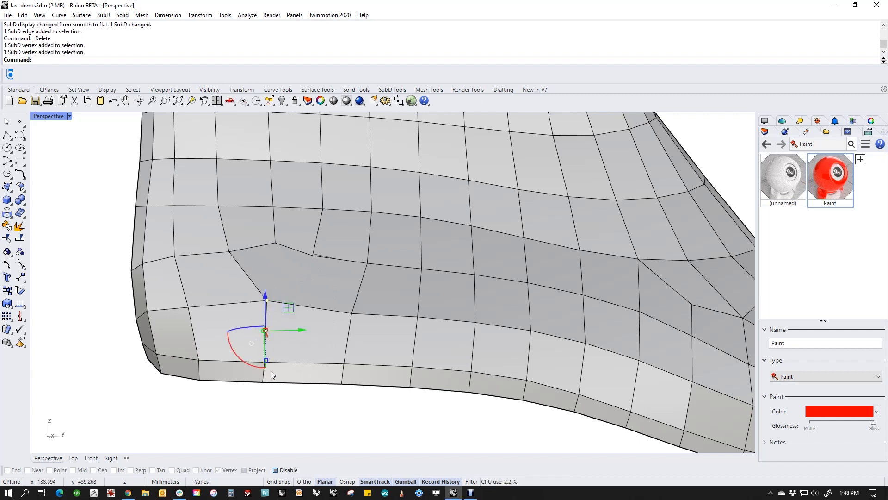
{"action": "left_click", "coordinate": [298, 400]}
{"action": "left_click", "coordinate": [266, 301]}
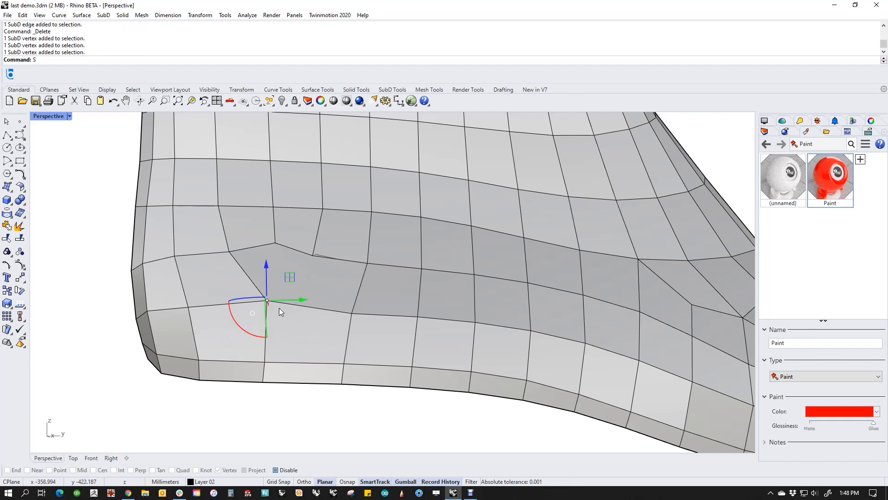
{"action": "key", "text": "Return"}
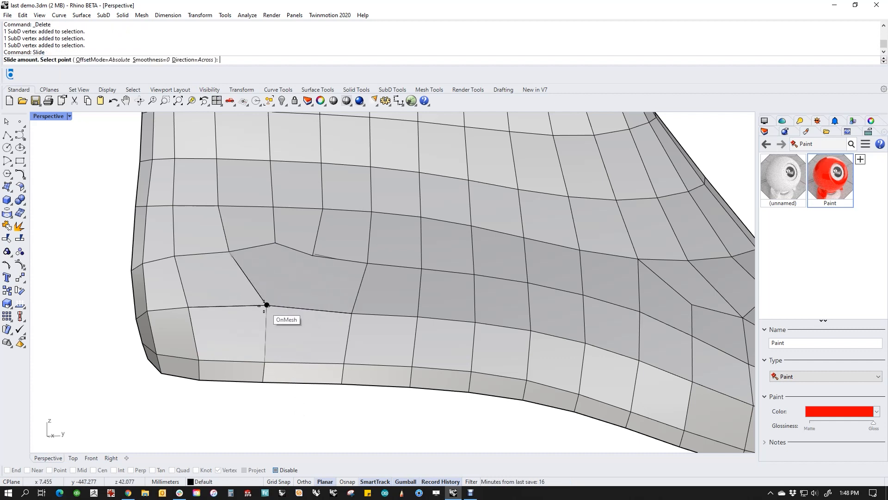
{"action": "left_click", "coordinate": [200, 59]}
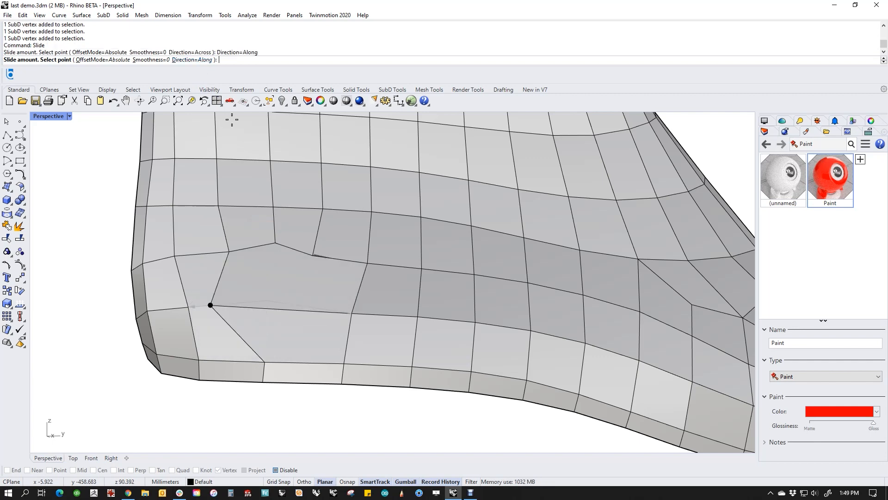
{"action": "left_click", "coordinate": [235, 305]}
Step: Slide the two vertices below it on the bottom rim toward the back of the heel, lining them up into one column
{"action": "left_click", "coordinate": [264, 363]}
{"action": "left_click", "coordinate": [263, 391]}
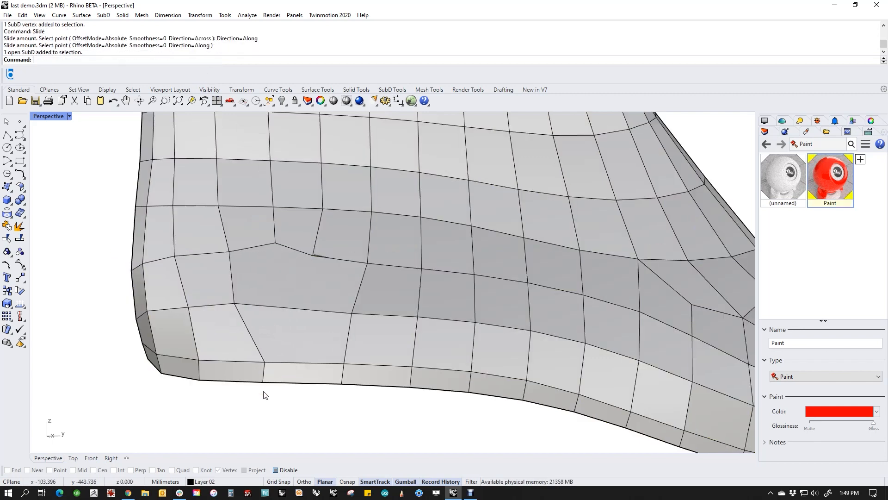
{"action": "left_click", "coordinate": [265, 362], "text": "ctrl+shift"}
{"action": "right_click", "coordinate": [263, 363]}
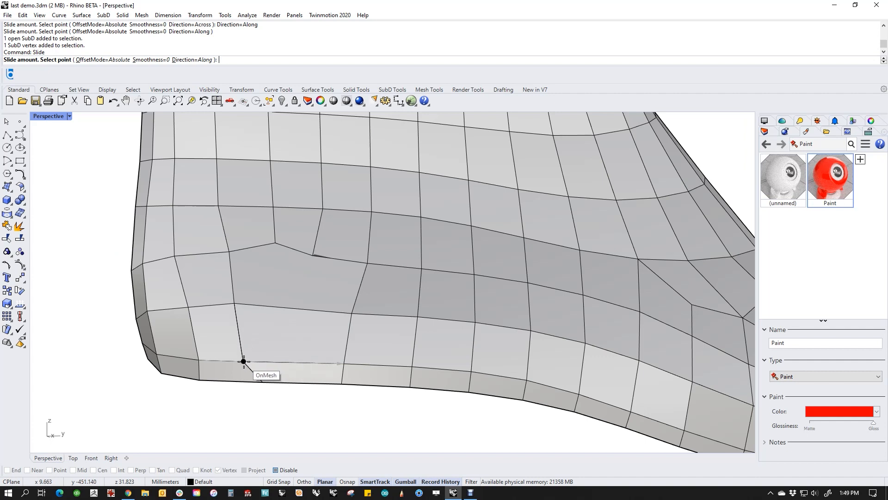
{"action": "left_click", "coordinate": [242, 362]}
{"action": "left_click", "coordinate": [263, 383], "text": "ctrl+shift"}
{"action": "right_click", "coordinate": [262, 382]}
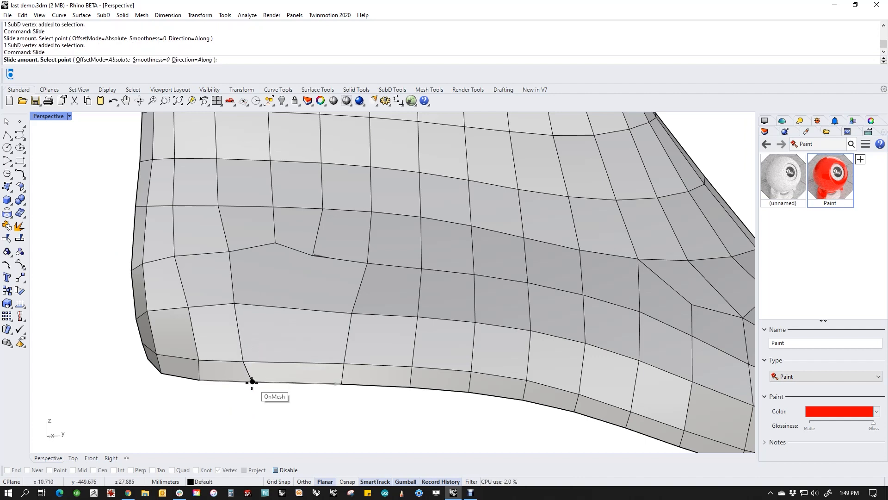
{"action": "left_click", "coordinate": [245, 383]}
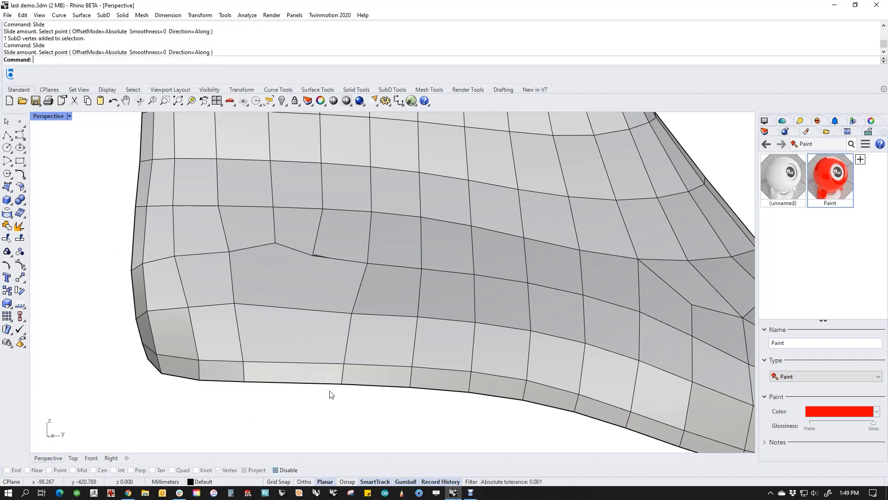
Step: Try to slide the kinked vertex on the upper boundary of the large heel face, using the Along direction
{"action": "left_click", "coordinate": [313, 255], "text": "ctrl+shift"}
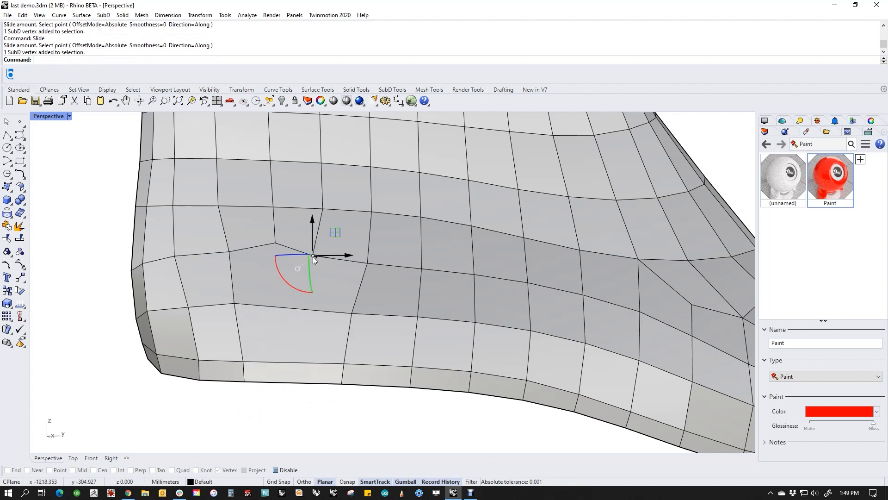
{"action": "right_click", "coordinate": [312, 256]}
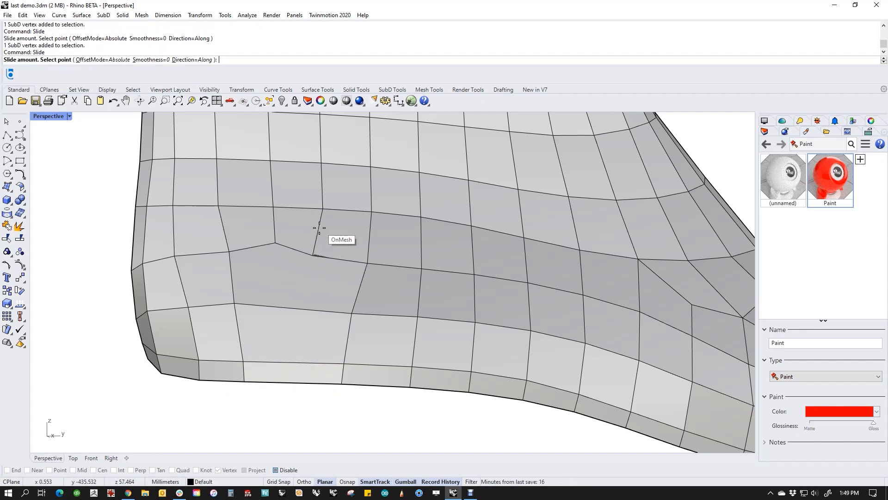
{"action": "left_click", "coordinate": [317, 258]}
{"action": "left_click", "coordinate": [313, 256], "text": "ctrl+shift"}
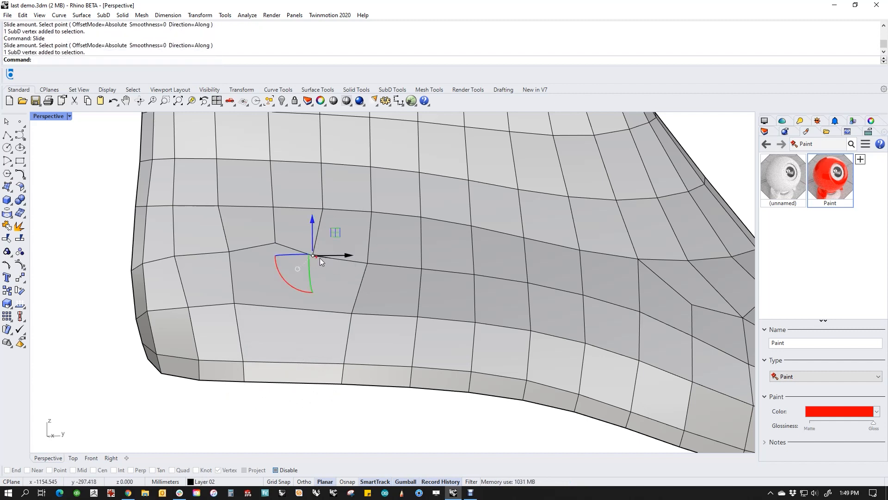
{"action": "right_click", "coordinate": [319, 257]}
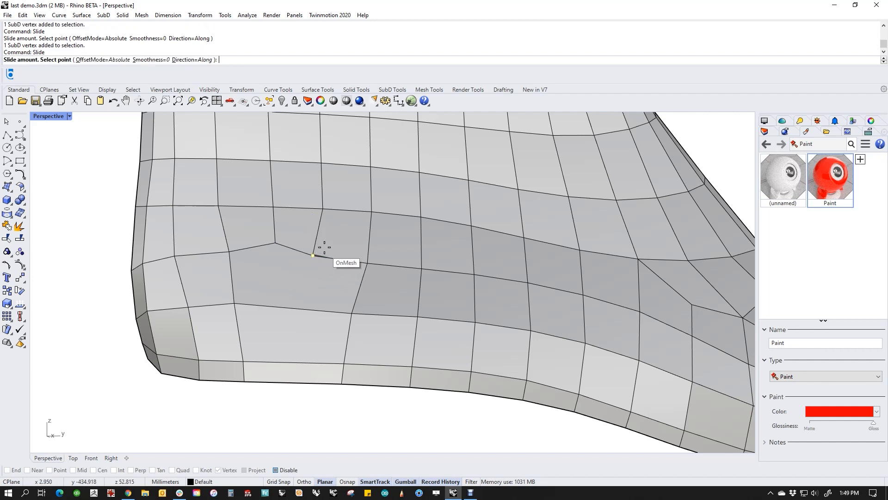
{"action": "left_click", "coordinate": [315, 248]}
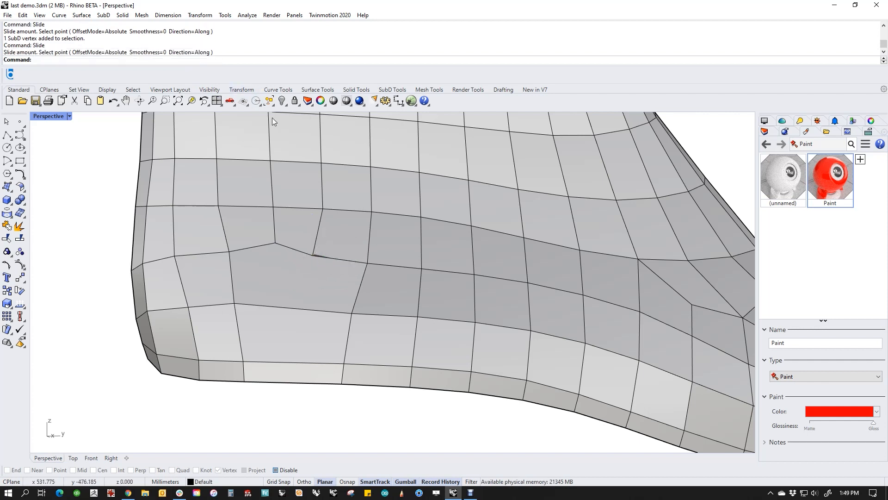
Step: Insert a chain of edges from the peak vertex of the large heel face straight down to the bottom rim with InsertPoint
{"action": "left_click", "coordinate": [396, 90]}
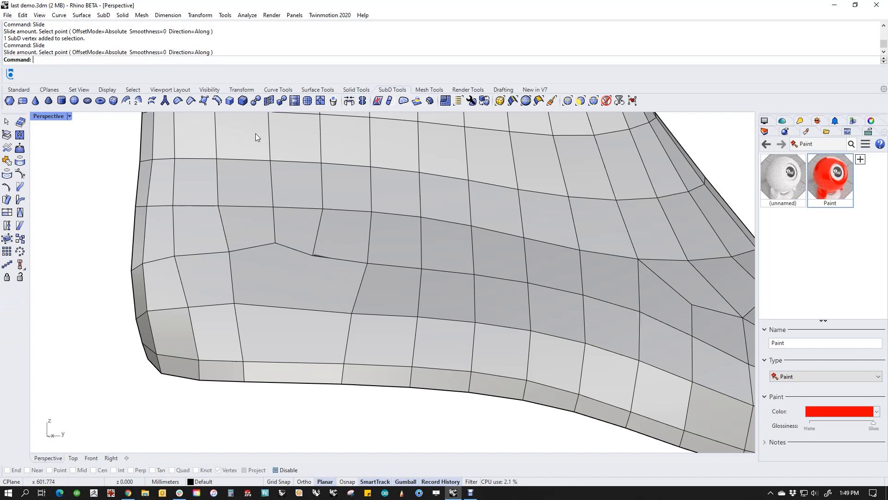
{"action": "left_click", "coordinate": [319, 102]}
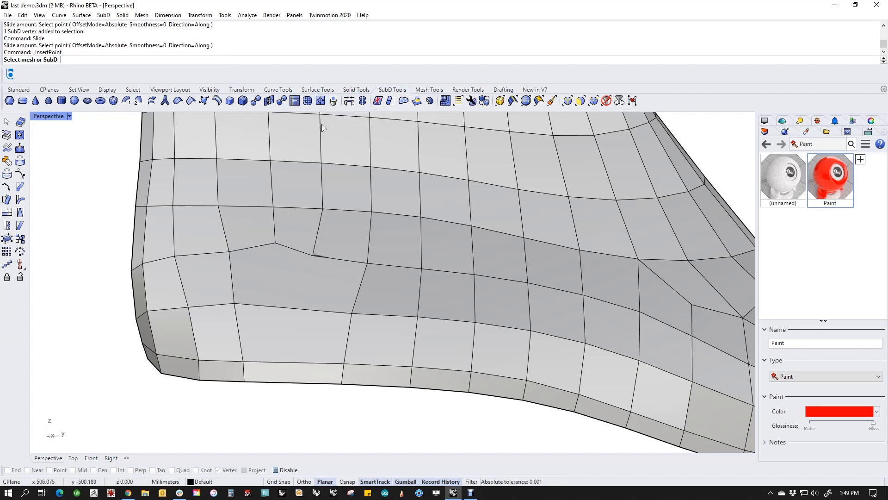
{"action": "left_click", "coordinate": [270, 299]}
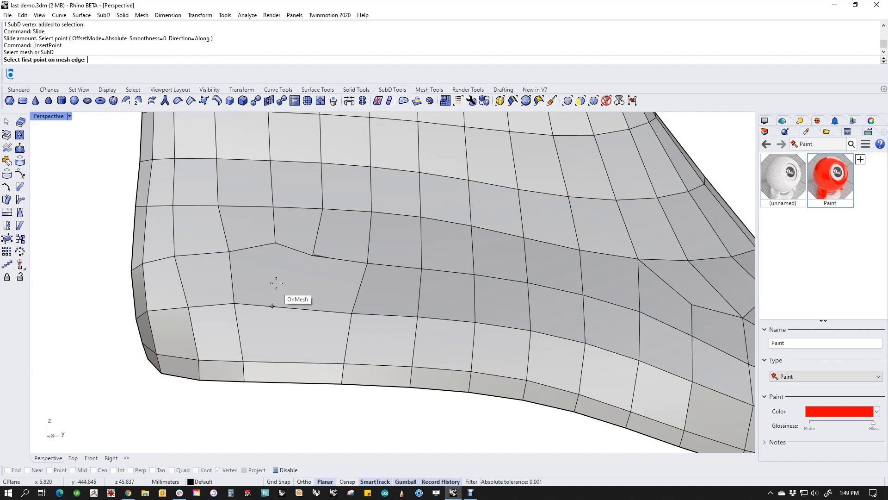
{"action": "left_click", "coordinate": [276, 243]}
{"action": "left_click", "coordinate": [279, 306]}
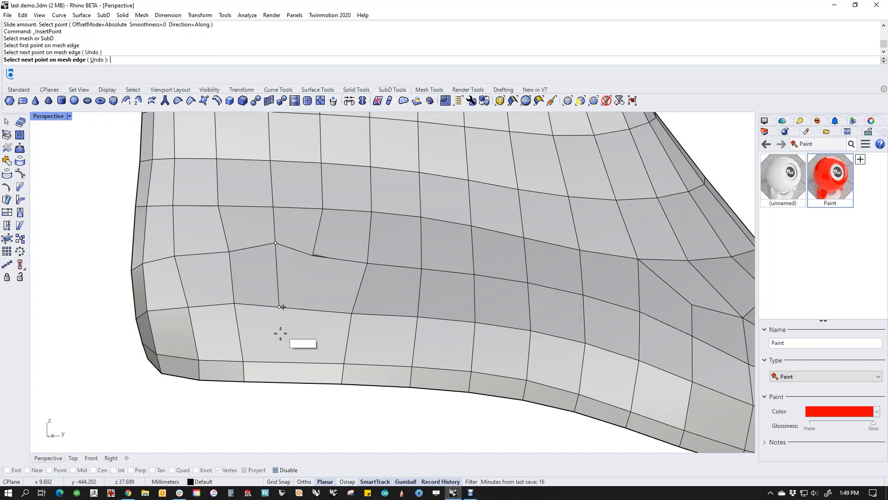
{"action": "left_click", "coordinate": [277, 362]}
{"action": "left_click", "coordinate": [278, 381]}
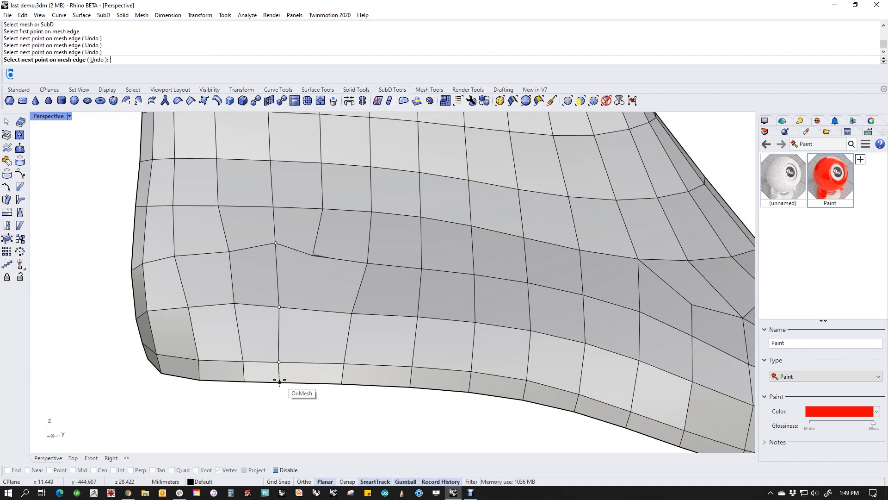
{"action": "key", "text": "Return"}
Step: Insert a second chain of edges from the adjacent vertex on the toe side down through the lower rows to the bottom rim
{"action": "key", "text": "Return"}
{"action": "left_click", "coordinate": [307, 253]}
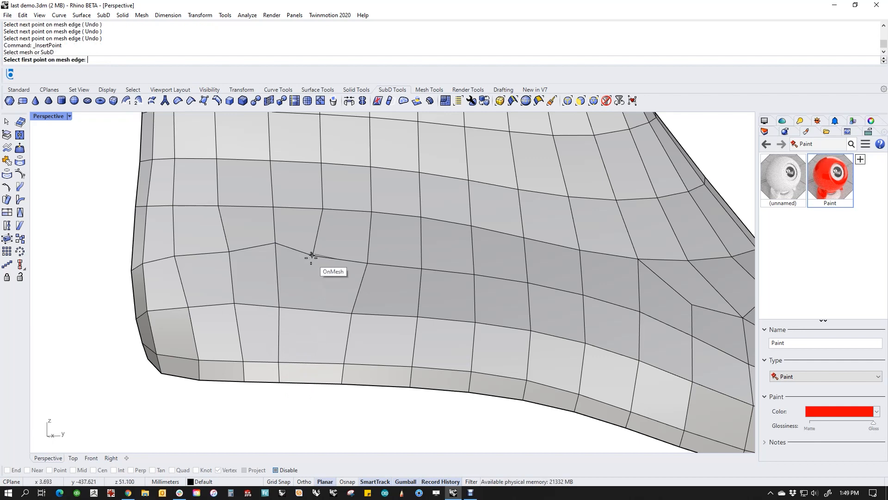
{"action": "left_click", "coordinate": [313, 255]}
{"action": "left_click", "coordinate": [311, 310]}
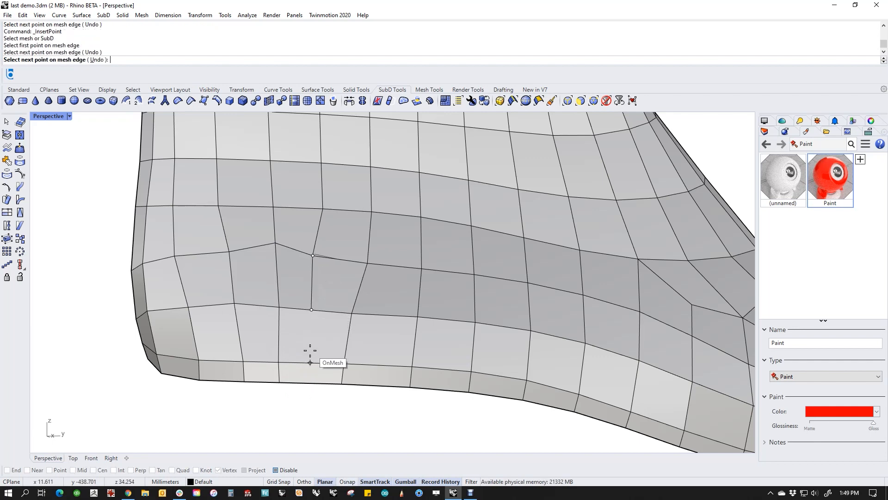
{"action": "left_click", "coordinate": [309, 362]}
{"action": "left_click", "coordinate": [309, 383]}
{"action": "key", "text": "Return"}
Step: Slide the peak vertex at the top of the first inserted edge chain downward to even out its horizontal edge row
{"action": "scroll", "coordinate": [326, 325], "scroll_direction": "down", "scroll_amount": 5}
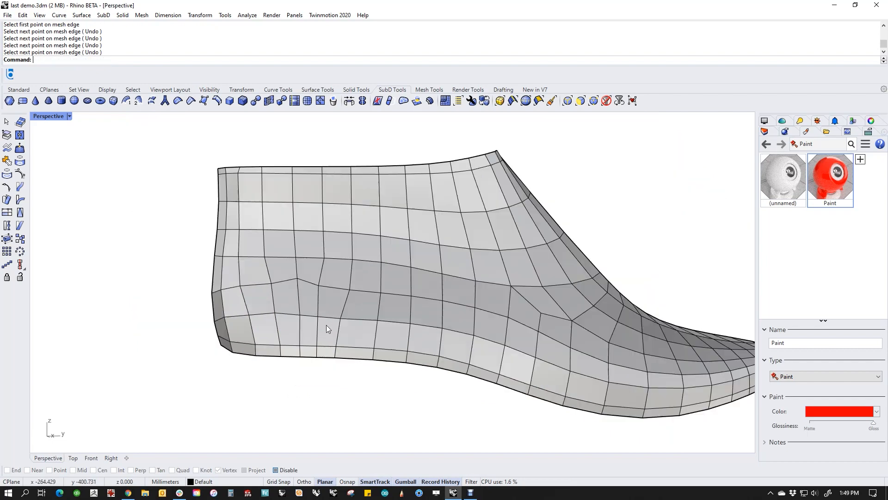
{"action": "right_click_drag", "start_coordinate": [347, 325], "coordinate": [260, 318], "text": "shift"}
{"action": "scroll", "coordinate": [307, 353], "scroll_direction": "up", "scroll_amount": 5}
{"action": "left_click", "coordinate": [230, 282]}
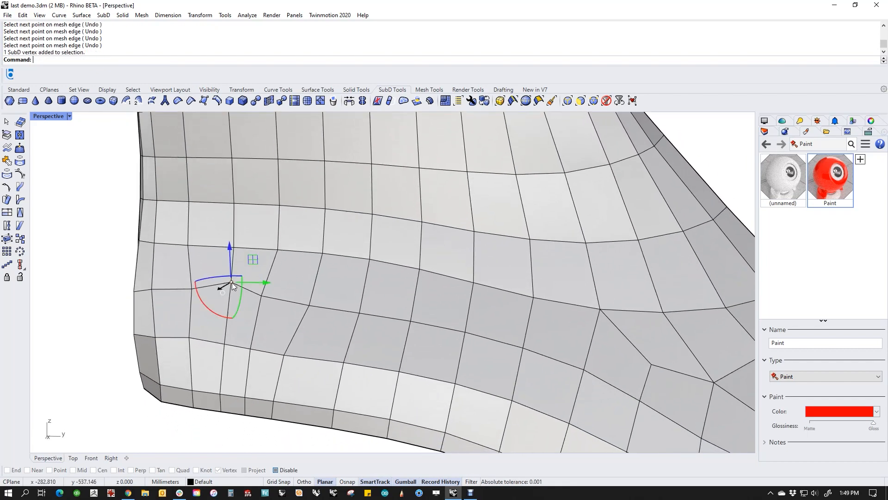
{"action": "type", "text": "Slide"}
{"action": "key", "text": "Return"}
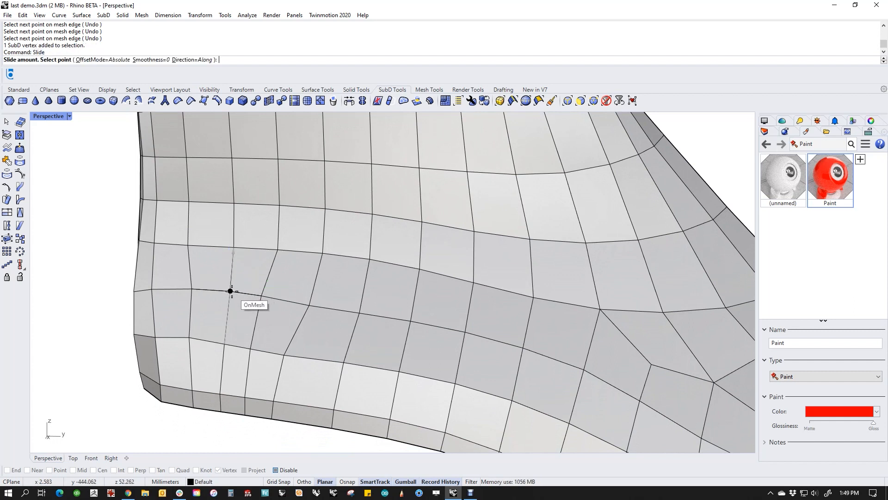
{"action": "left_click", "coordinate": [231, 291]}
Step: Slide the vertex one row lower and one column toward the back of the heel slightly, using the Across direction
{"action": "left_click", "coordinate": [188, 337]}
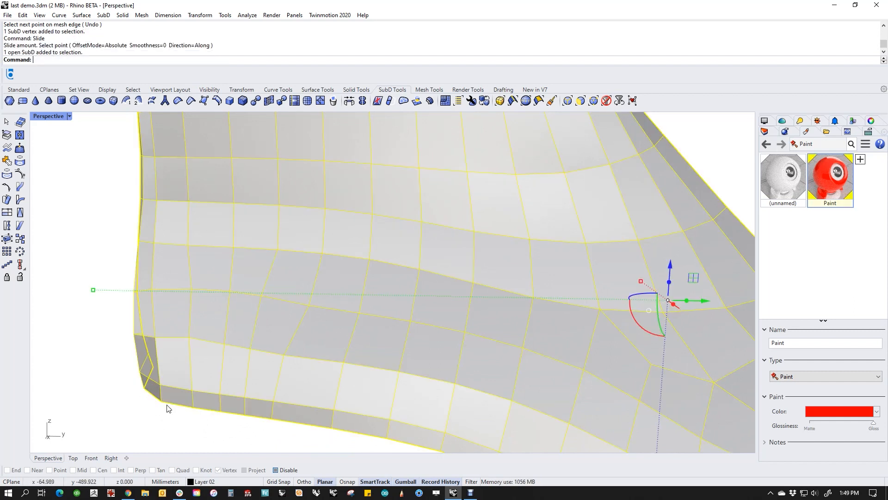
{"action": "key", "text": "Escape"}
{"action": "left_click", "coordinate": [189, 338], "text": "ctrl+shift"}
{"action": "key", "text": "Return"}
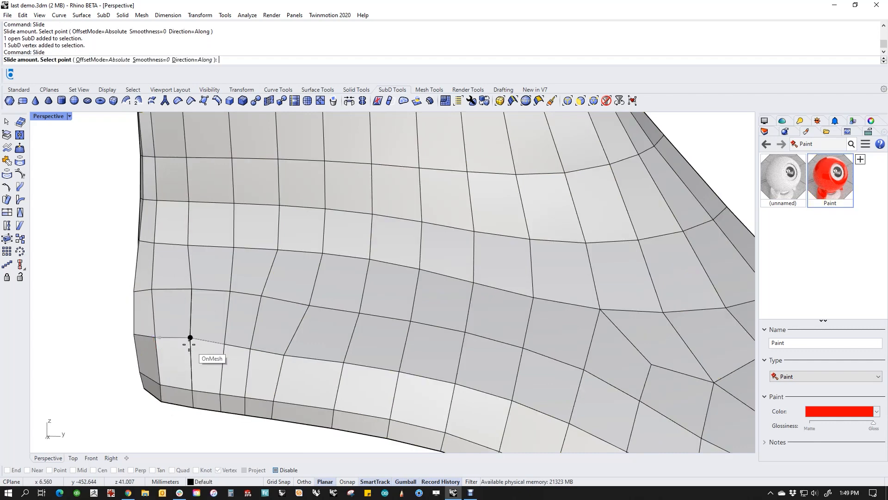
{"action": "type", "text": "d"}
{"action": "key", "text": "Return"}
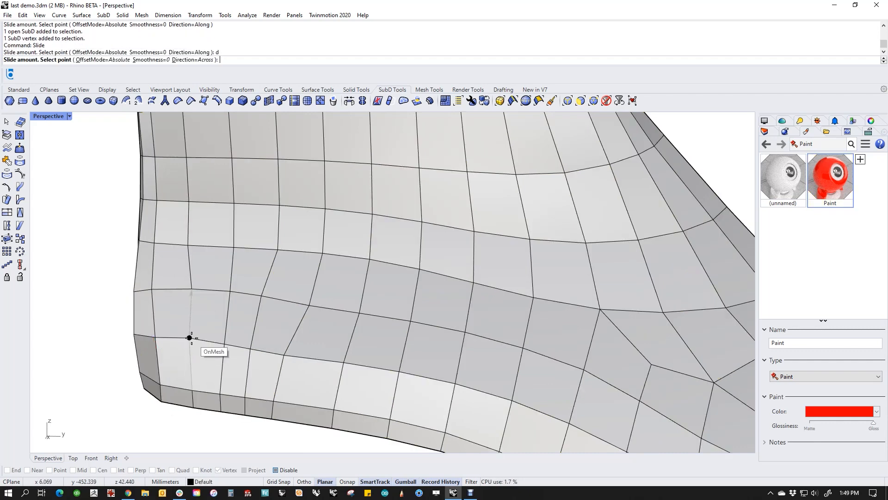
{"action": "left_click", "coordinate": [191, 339]}
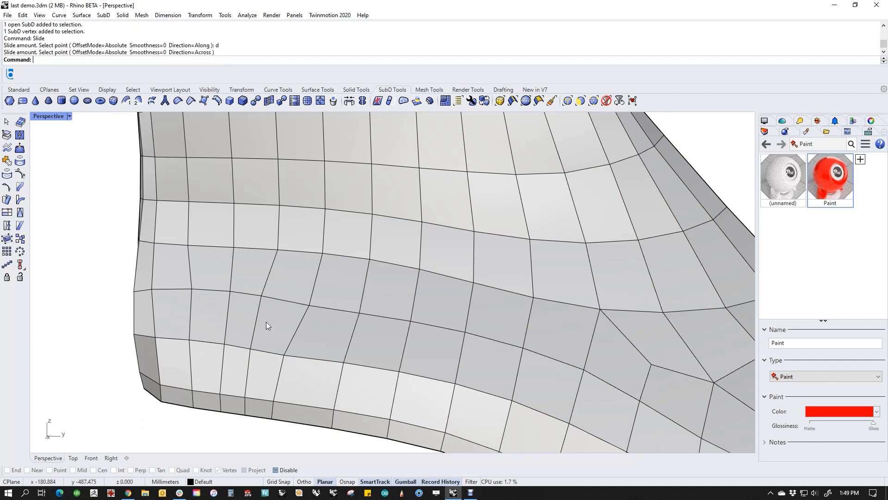
Step: Slide the vertex directly above it slightly toward the back of the heel, using the Along direction
{"action": "mouse_move", "coordinate": [267, 323]}
{"action": "right_mouse_down"}
{"action": "mouse_move", "coordinate": [282, 358]}
{"action": "mouse_move", "coordinate": [279, 324]}
{"action": "right_mouse_up"}
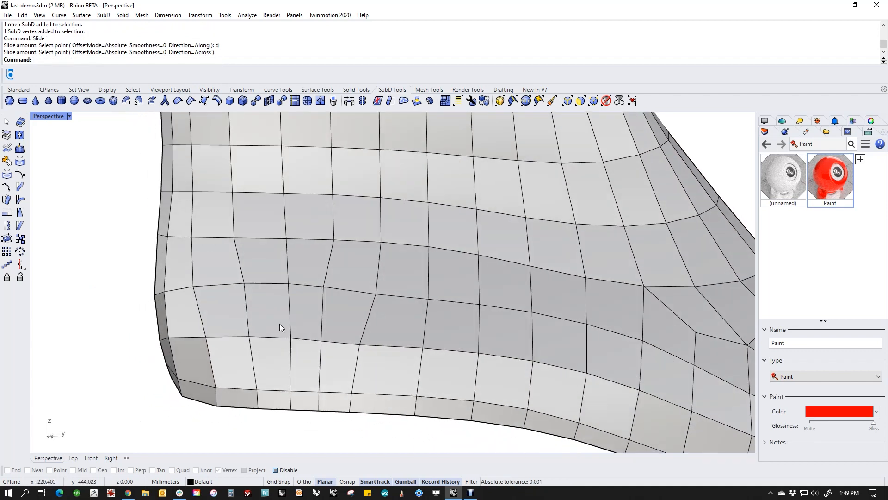
{"action": "left_click", "coordinate": [246, 284], "text": "ctrl+shift"}
{"action": "key", "text": "Return"}
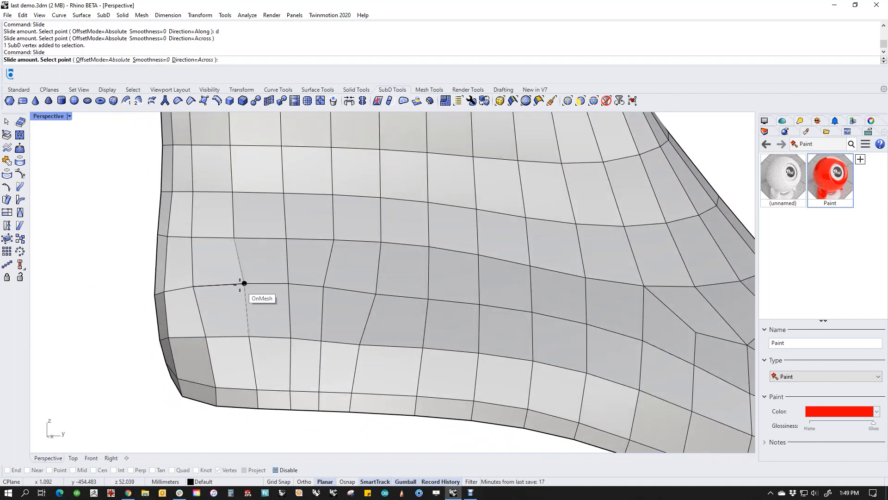
{"action": "type", "text": "d"}
{"action": "key", "text": "Return"}
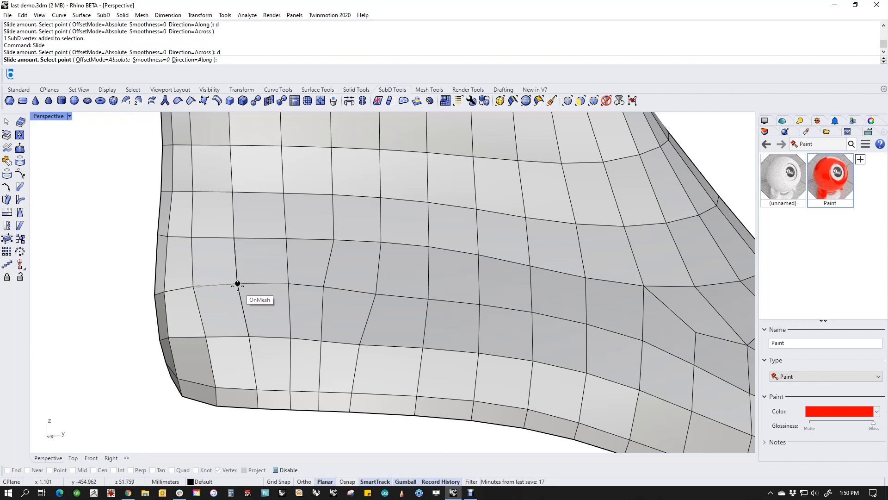
{"action": "left_click", "coordinate": [240, 286]}
Step: Slide the top vertex of the second inserted edge chain slightly toward the toe, using the Across direction
{"action": "left_click", "coordinate": [323, 290], "text": "ctrl+shift"}
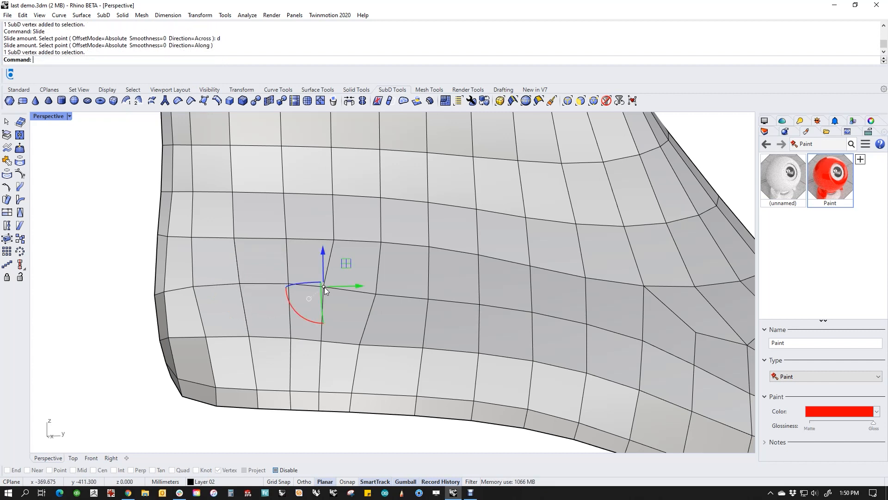
{"action": "key", "text": "Return"}
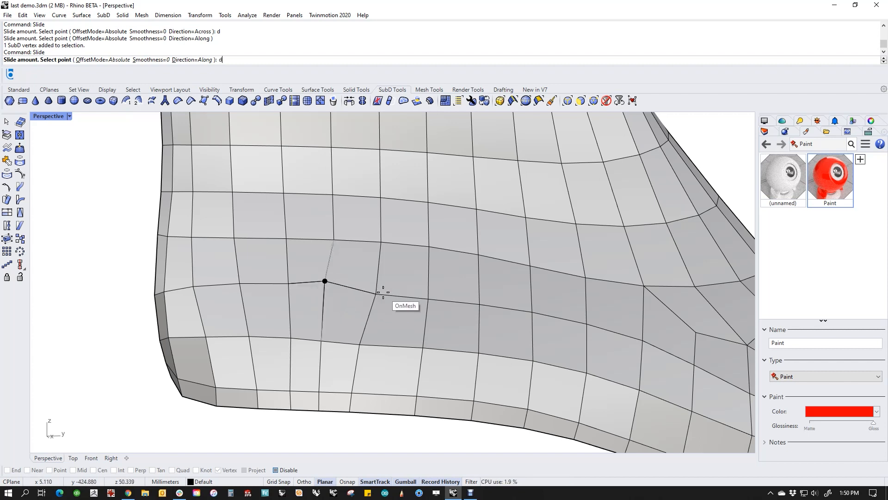
{"action": "type", "text": "d"}
{"action": "key", "text": "Return"}
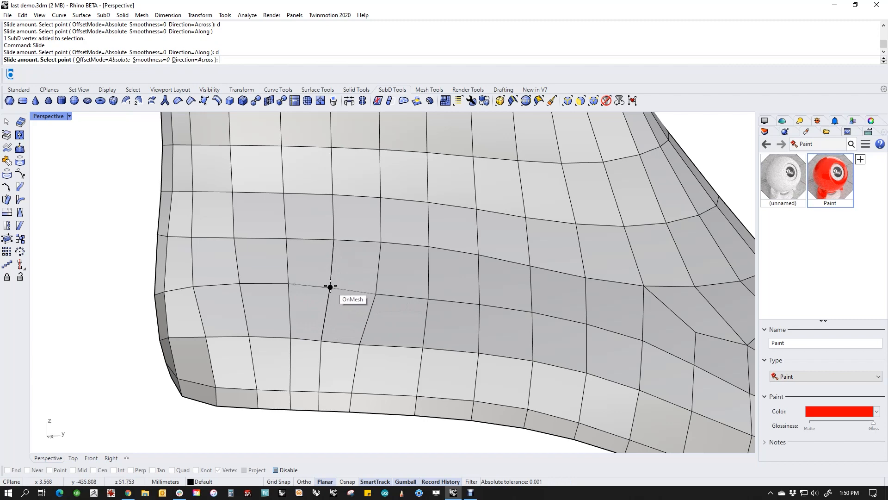
{"action": "left_click", "coordinate": [328, 290]}
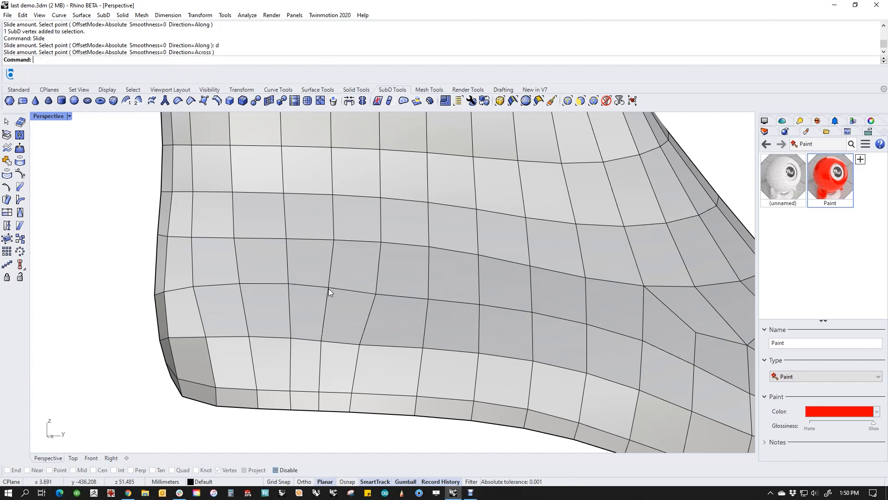
Step: Examine the edge flow at the instep by highlighting the column of faces from the collar down through the diagonal junction
{"action": "scroll", "coordinate": [173, 342], "scroll_direction": "down", "scroll_amount": 8}
{"action": "right_click_drag", "start_coordinate": [211, 340], "coordinate": [178, 357]}
{"action": "right_click_drag", "start_coordinate": [382, 391], "coordinate": [407, 354], "text": "shift"}
{"action": "scroll", "coordinate": [420, 315], "scroll_direction": "up", "scroll_amount": 4}
{"action": "right_click_drag", "start_coordinate": [401, 313], "coordinate": [433, 330], "text": "shift"}
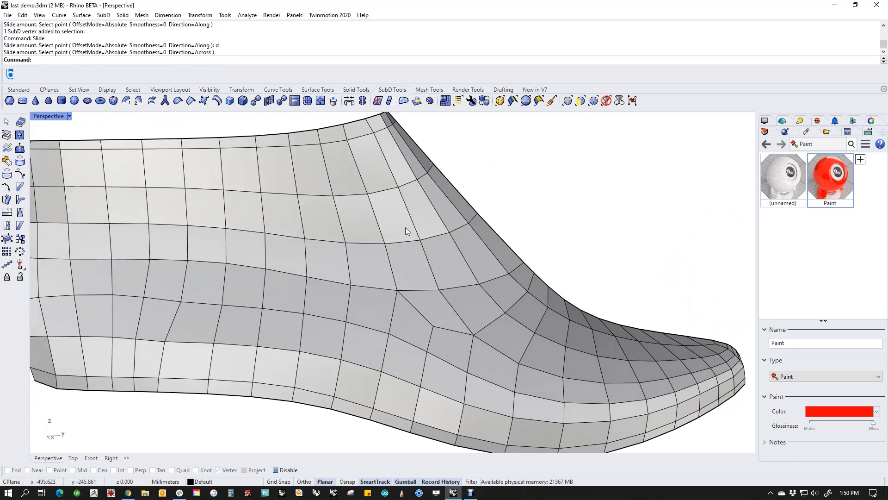
{"action": "left_click", "coordinate": [365, 156], "text": "ctrl+shift"}
{"action": "left_click", "coordinate": [390, 217], "text": "ctrl+shift"}
{"action": "left_click", "coordinate": [420, 280], "text": "ctrl+shift"}
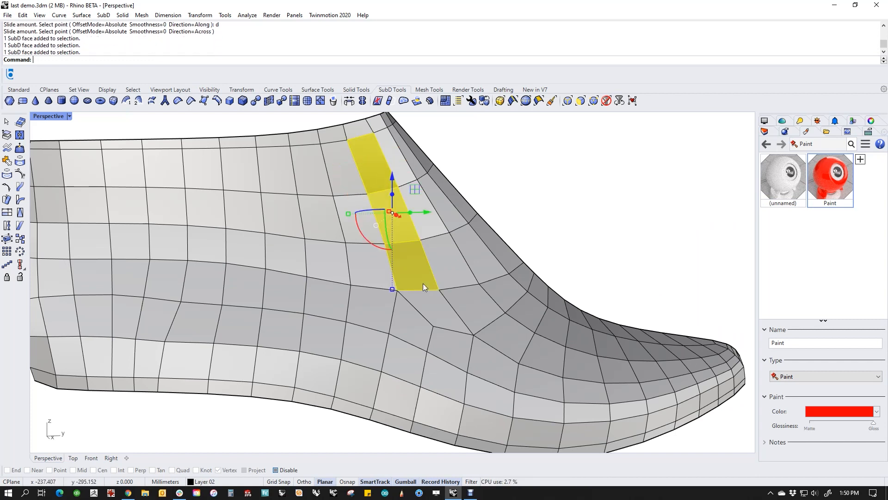
{"action": "left_click", "coordinate": [412, 315], "text": "ctrl+shift"}
{"action": "left_click", "coordinate": [407, 354], "text": "ctrl+shift"}
{"action": "left_click", "coordinate": [399, 395], "text": "ctrl+shift"}
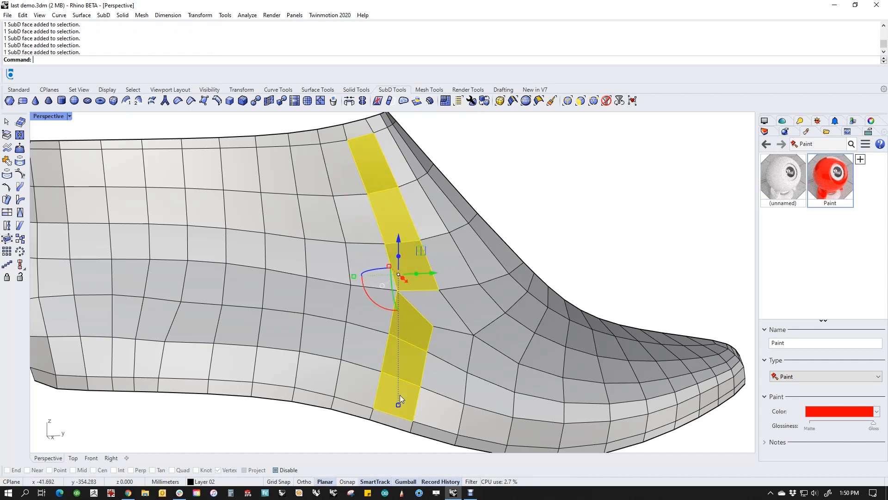
{"action": "left_click", "coordinate": [330, 449]}
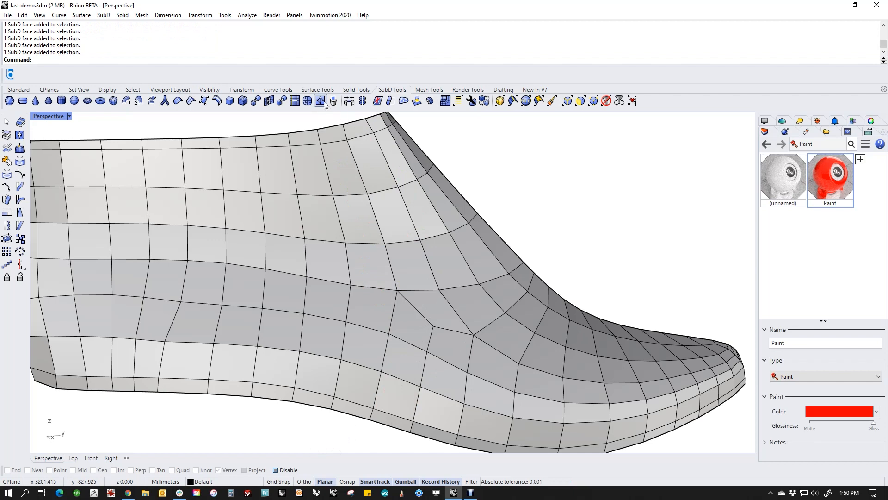
Step: Insert an edge joining the lower vertex of the instep junction to the vertex directly above it
{"action": "left_click", "coordinate": [321, 100]}
{"action": "left_click", "coordinate": [425, 300]}
{"action": "left_click", "coordinate": [433, 326]}
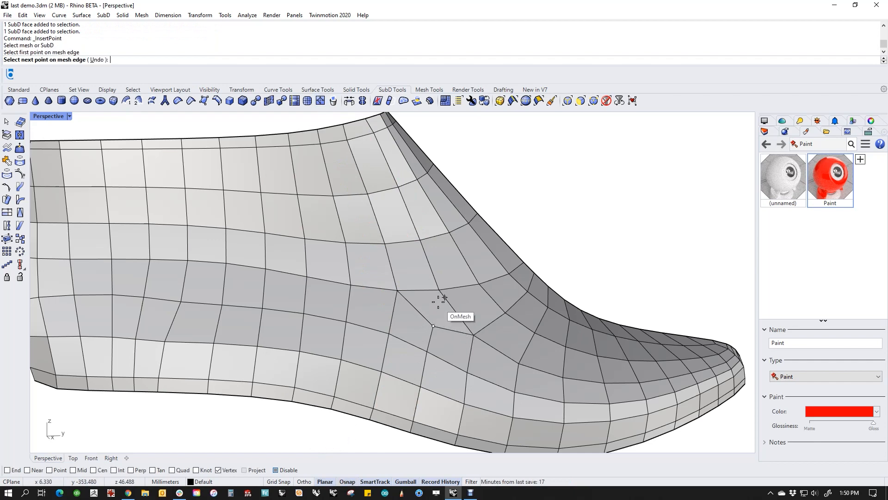
{"action": "left_click", "coordinate": [439, 290]}
{"action": "key", "text": "Return"}
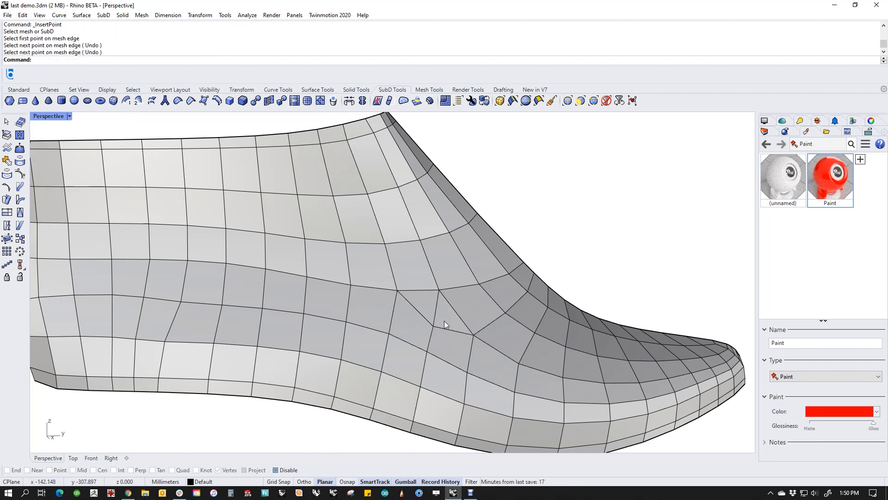
Step: Delete the old diagonal edge and the short horizontal edge on either side of the newly inserted instep edge
{"action": "scroll", "coordinate": [444, 321], "scroll_direction": "up", "scroll_amount": 3}
{"action": "left_click", "coordinate": [416, 318]}
{"action": "key", "text": "Delete"}
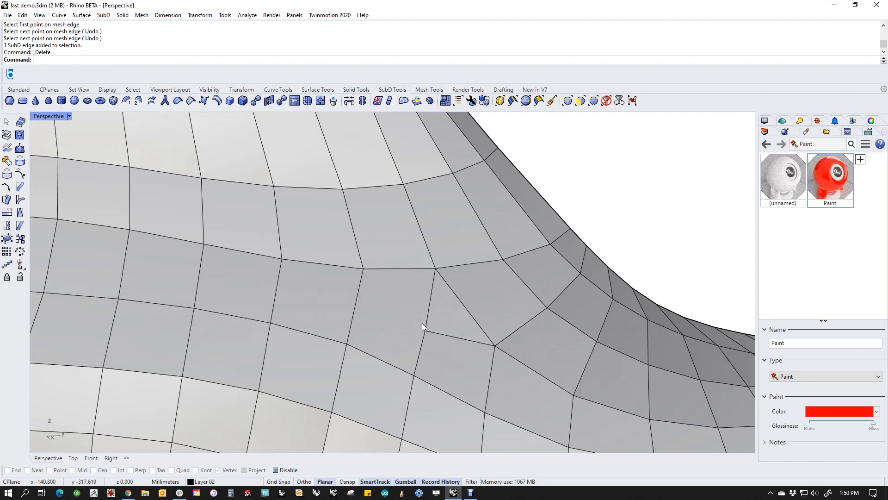
{"action": "scroll", "coordinate": [421, 323], "scroll_direction": "down", "scroll_amount": 5}
{"action": "scroll", "coordinate": [423, 331], "scroll_direction": "up", "scroll_amount": 5}
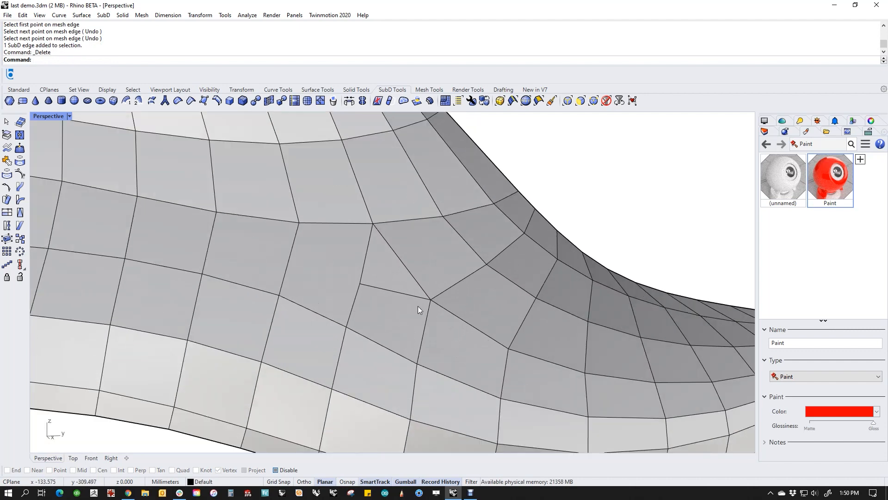
{"action": "left_click", "coordinate": [404, 287]}
{"action": "key", "text": "Delete"}
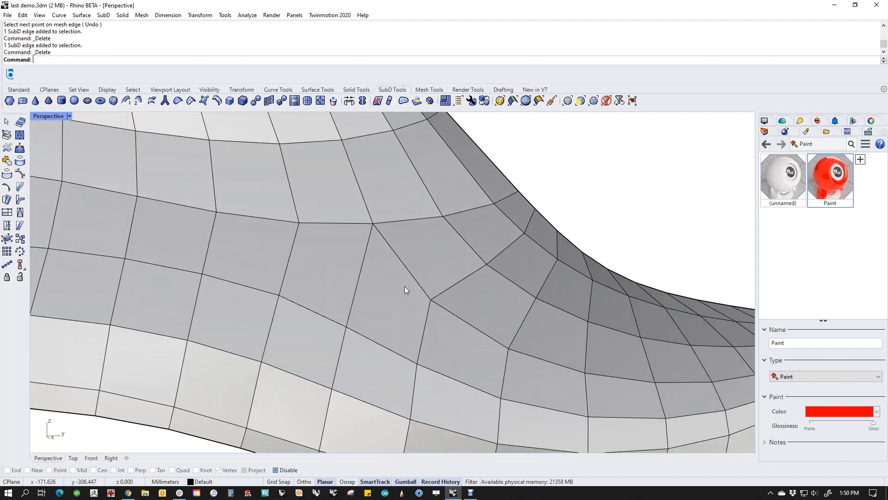
Step: Preview the whole last in smooth SubD display, inspect the reworked instep, and return to flat display
{"action": "scroll", "coordinate": [387, 286], "scroll_direction": "down", "scroll_amount": 3}
{"action": "right_click_drag", "start_coordinate": [387, 287], "coordinate": [436, 311], "text": "shift"}
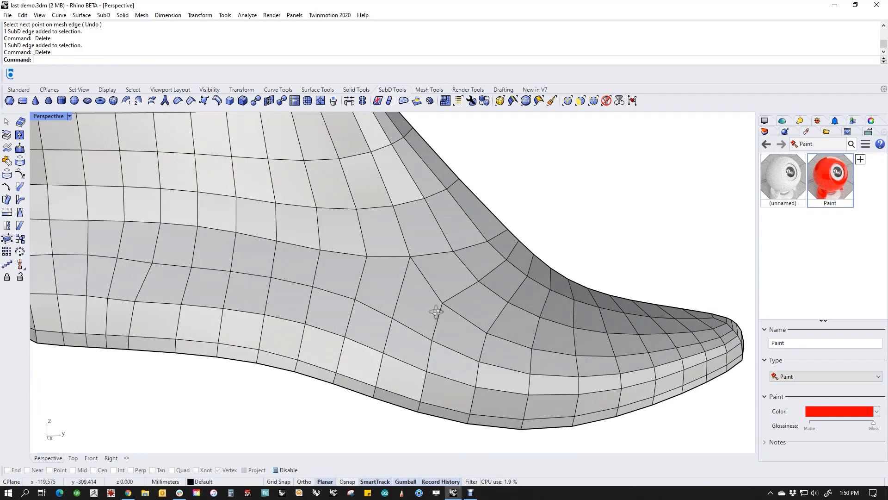
{"action": "key", "text": "Tab"}
{"action": "right_click_drag", "start_coordinate": [493, 329], "coordinate": [469, 333]}
{"action": "scroll", "coordinate": [485, 314], "scroll_direction": "down", "scroll_amount": 4}
{"action": "key", "text": "Tab"}
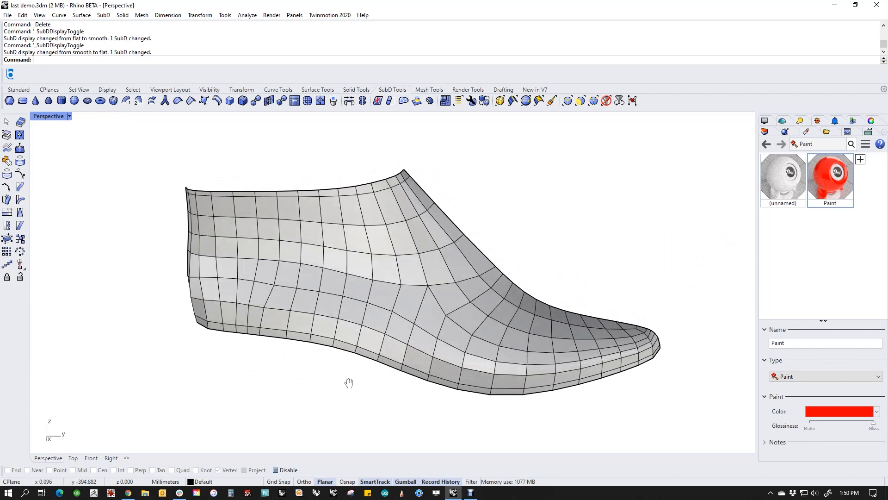
Step: Smooth the kinked vertical edge loop on the heel side in object coordinates with factor 0.00653997 per step and 100 steps
{"action": "right_click_drag", "start_coordinate": [347, 380], "coordinate": [294, 337]}
{"action": "scroll", "coordinate": [293, 337], "scroll_direction": "up", "scroll_amount": 5}
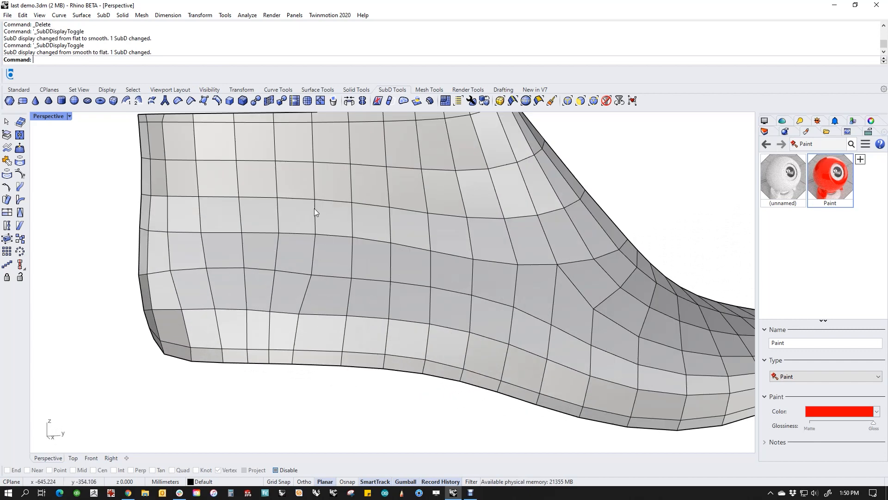
{"action": "double_click", "coordinate": [315, 210], "text": "ctrl+shift"}
{"action": "left_click", "coordinate": [317, 390]}
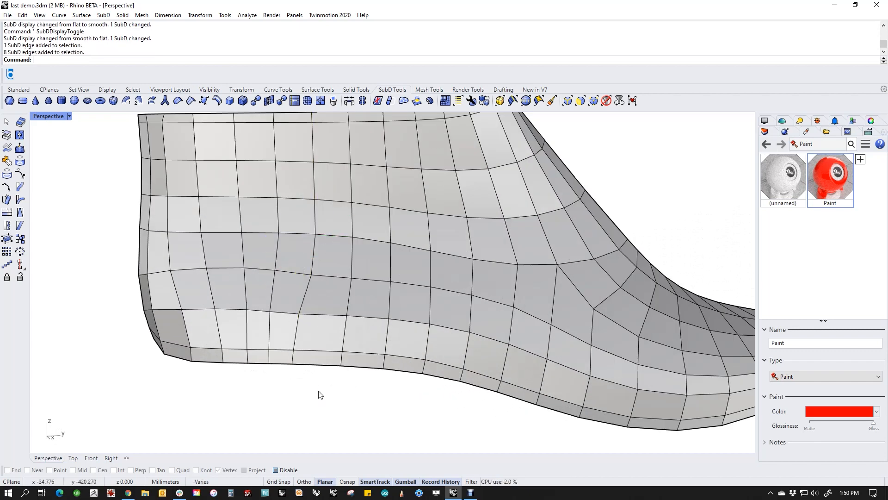
{"action": "left_click", "coordinate": [313, 269], "text": "ctrl+shift"}
{"action": "double_click", "coordinate": [312, 270], "text": "ctrl+shift"}
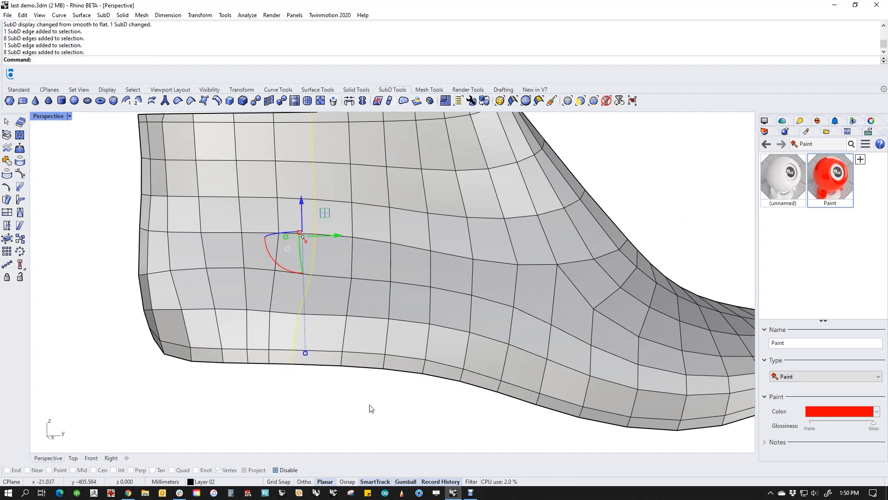
{"action": "type", "text": "Smotth"}
{"action": "key", "text": "Return"}
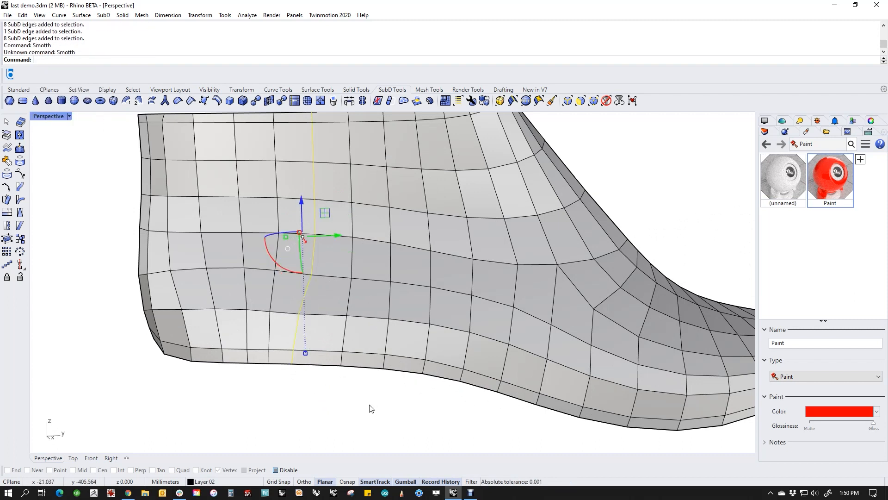
{"action": "type", "text": "Smooth"}
{"action": "key", "text": "Return"}
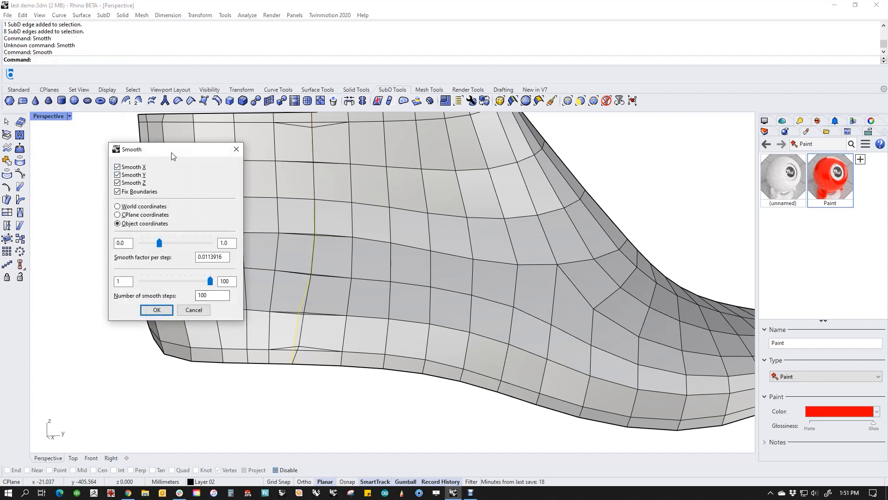
{"action": "left_click_drag", "start_coordinate": [165, 153], "coordinate": [117, 166]}
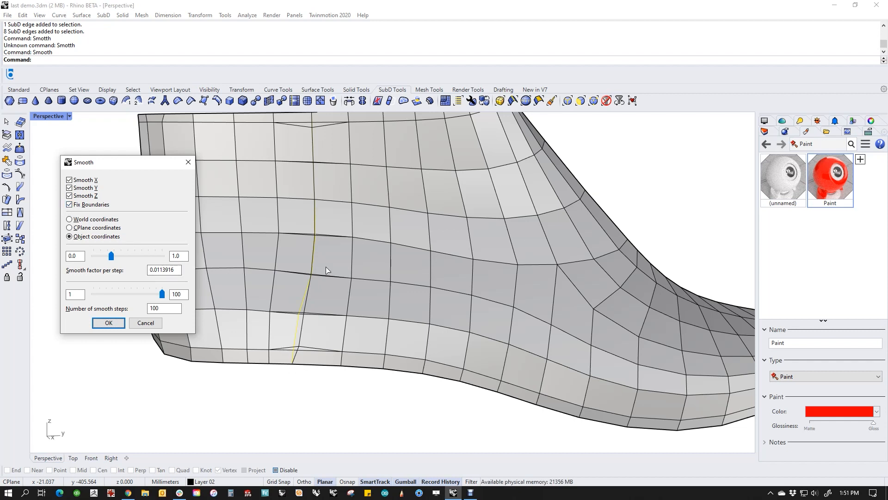
{"action": "right_click_drag", "start_coordinate": [326, 270], "coordinate": [318, 161]}
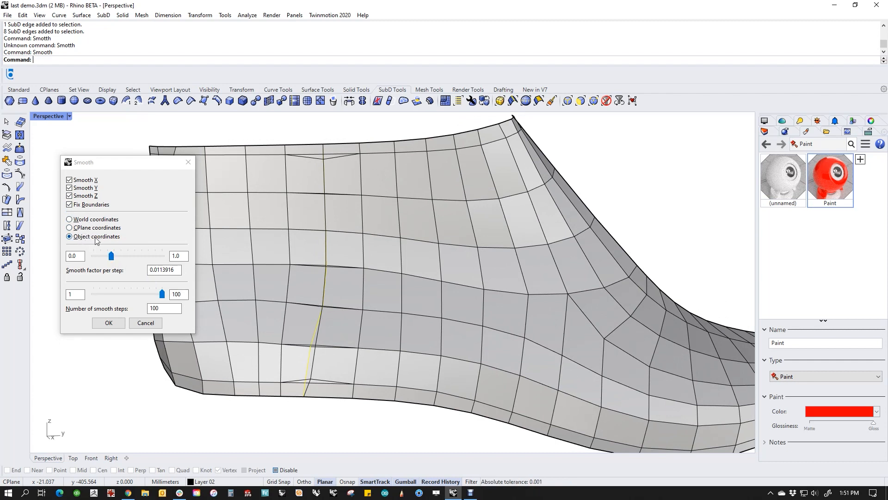
{"action": "mouse_move", "coordinate": [112, 258]}
{"action": "left_mouse_down"}
{"action": "mouse_move", "coordinate": [122, 257]}
{"action": "mouse_move", "coordinate": [102, 262]}
{"action": "mouse_move", "coordinate": [110, 262]}
{"action": "left_mouse_up"}
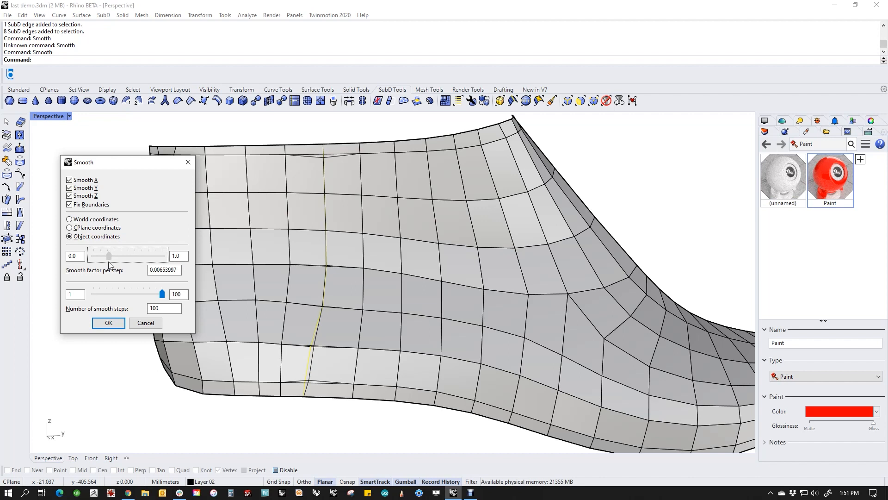
{"action": "mouse_move", "coordinate": [162, 294]}
{"action": "left_mouse_down"}
{"action": "mouse_move", "coordinate": [130, 296]}
{"action": "mouse_move", "coordinate": [165, 295]}
{"action": "left_mouse_up"}
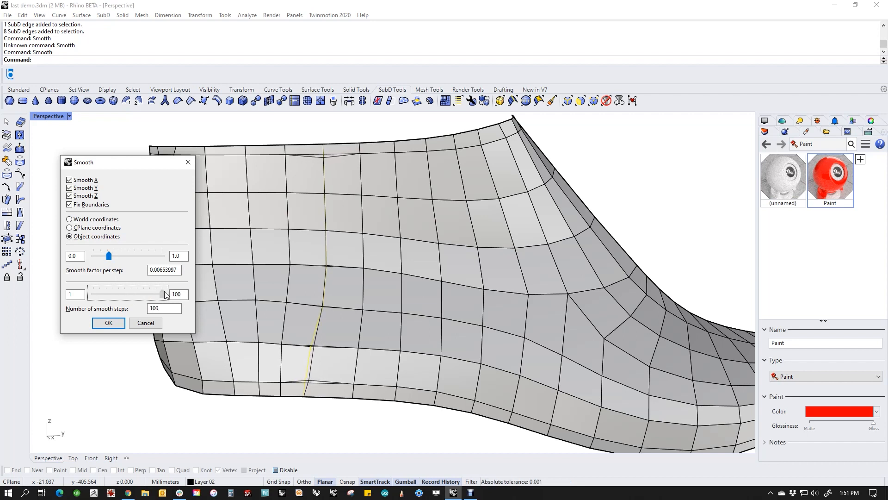
{"action": "left_click", "coordinate": [108, 322]}
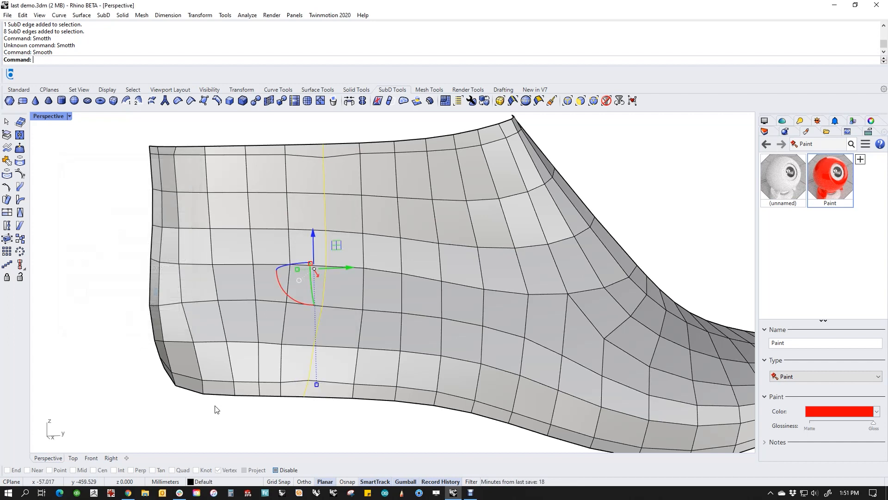
Step: Slide the loop's vertex on the sole edge slightly toward the toe, using the Along direction
{"action": "left_click", "coordinate": [304, 398]}
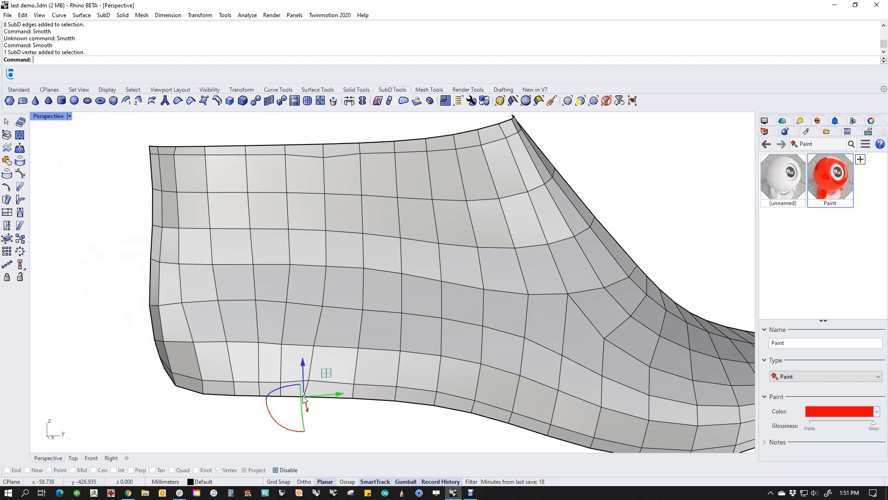
{"action": "type", "text": "Slide"}
{"action": "key", "text": "Return"}
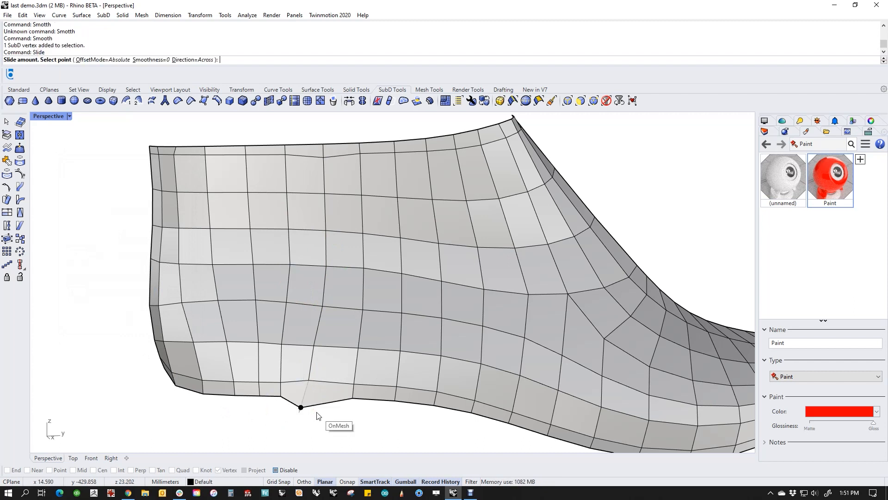
{"action": "type", "text": "d"}
{"action": "key", "text": "Return"}
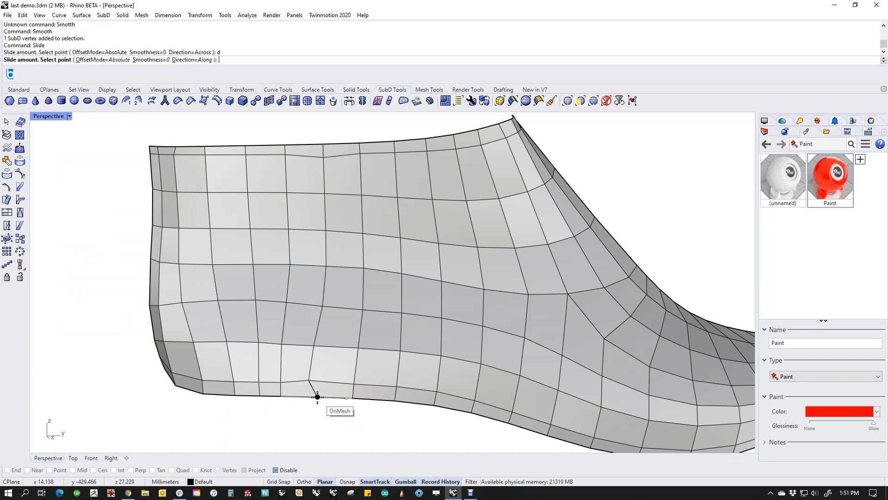
{"action": "left_click", "coordinate": [321, 398]}
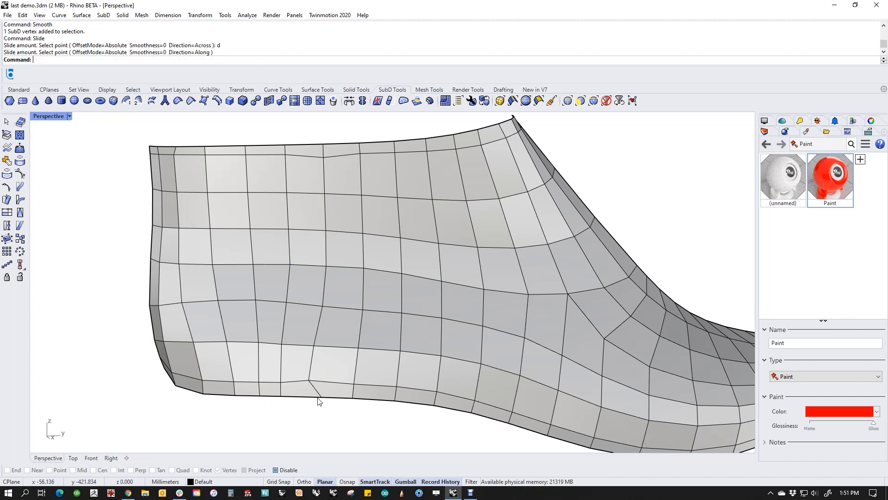
Step: Smooth the same vertical edge loop again with factor 0.047651 per step and 79 steps
{"action": "double_click", "coordinate": [314, 399]}
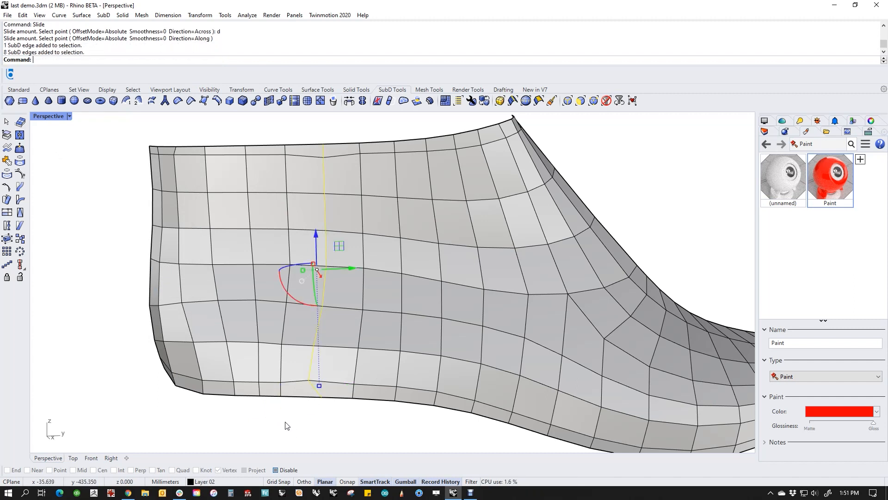
{"action": "type", "text": "Smooth"}
{"action": "key", "text": "Return"}
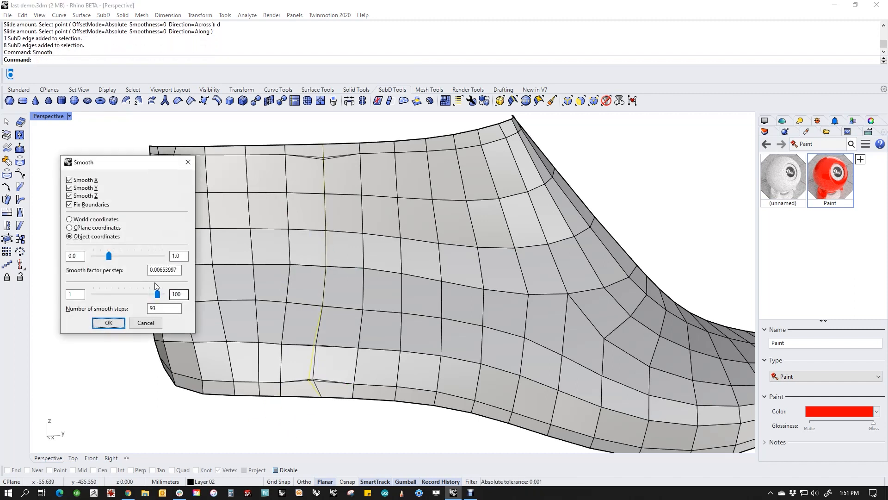
{"action": "left_click_drag", "start_coordinate": [110, 255], "coordinate": [121, 259]}
{"action": "left_click_drag", "start_coordinate": [157, 295], "coordinate": [145, 296]}
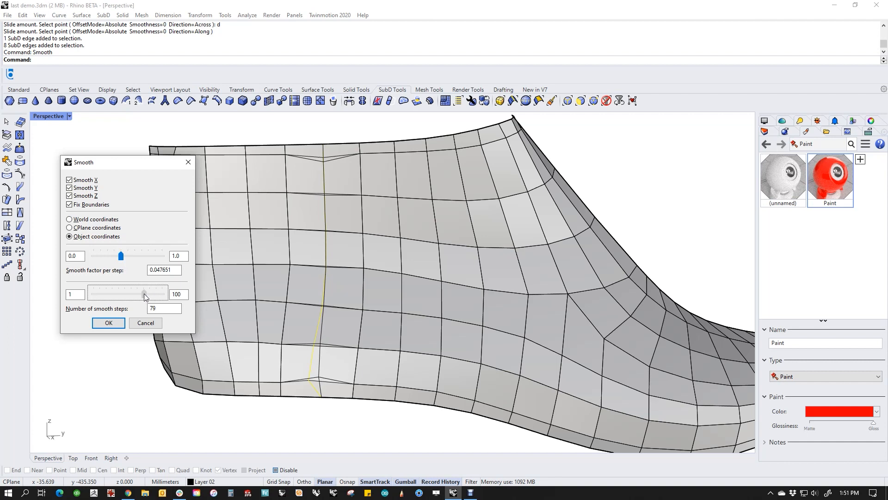
{"action": "left_click", "coordinate": [121, 320]}
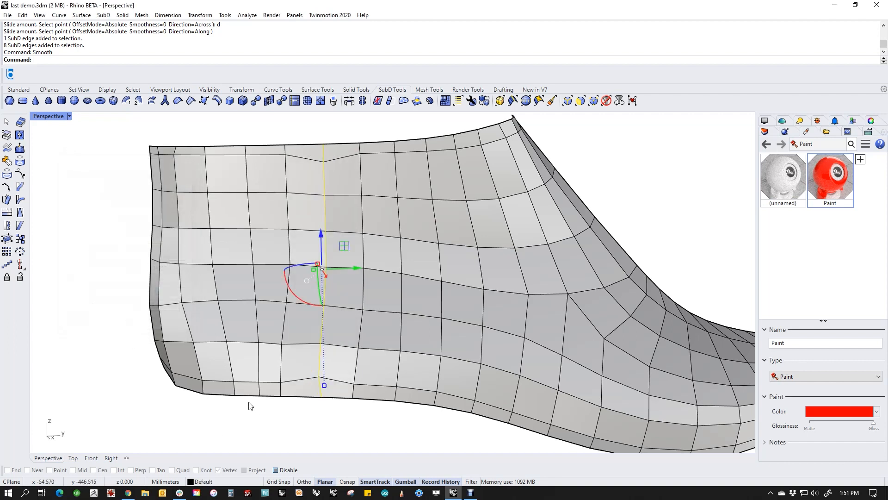
Step: Smooth the horizontal edge row just above the sole, from the heel corner to the midfoot, using a lowered factor and 95 steps
{"action": "left_click", "coordinate": [234, 402]}
{"action": "left_click", "coordinate": [218, 381]}
{"action": "left_click", "coordinate": [436, 392], "text": "shift"}
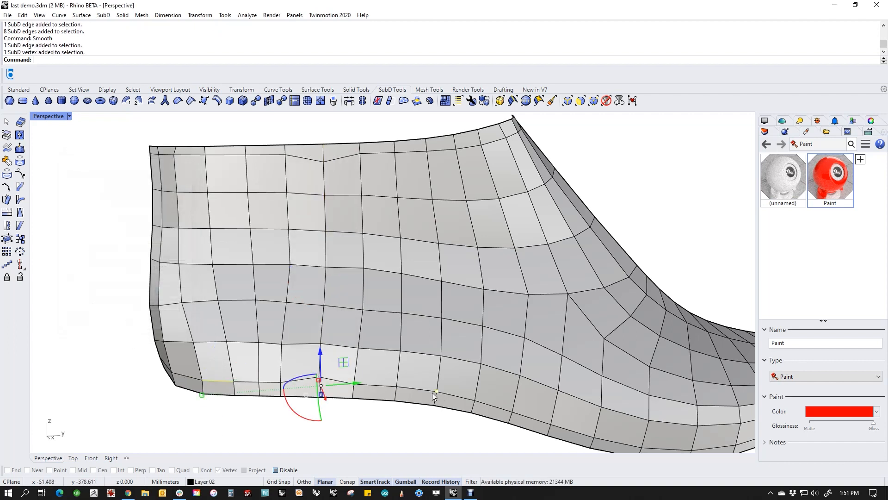
{"action": "left_click", "coordinate": [424, 391], "text": "shift"}
{"action": "double_click", "coordinate": [377, 385], "text": "shift"}
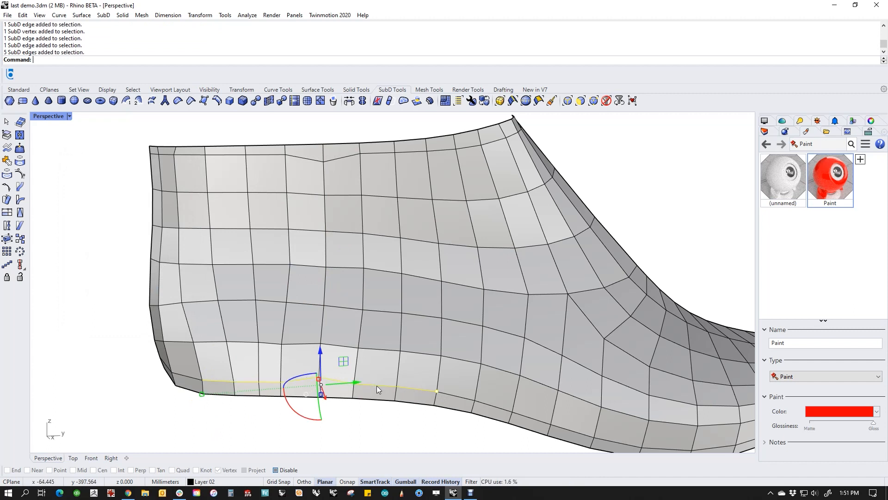
{"action": "right_click", "coordinate": [120, 353]}
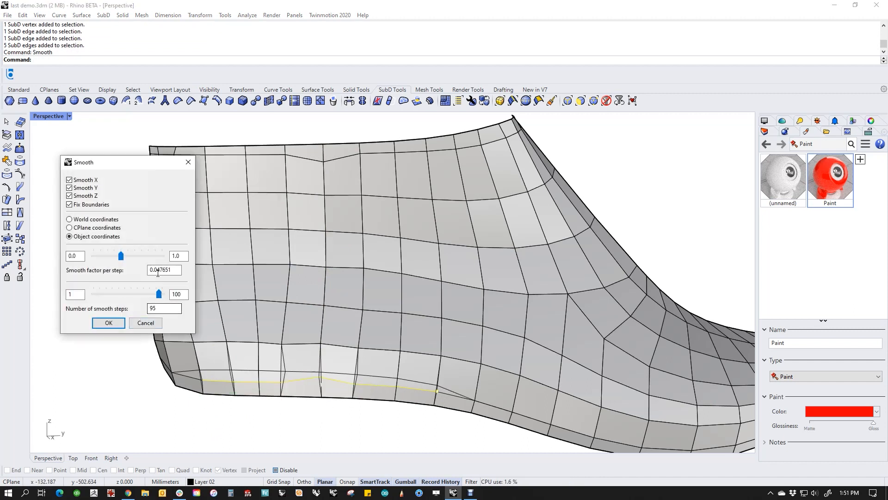
{"action": "left_click_drag", "start_coordinate": [122, 256], "coordinate": [108, 259]}
{"action": "left_click", "coordinate": [108, 322]}
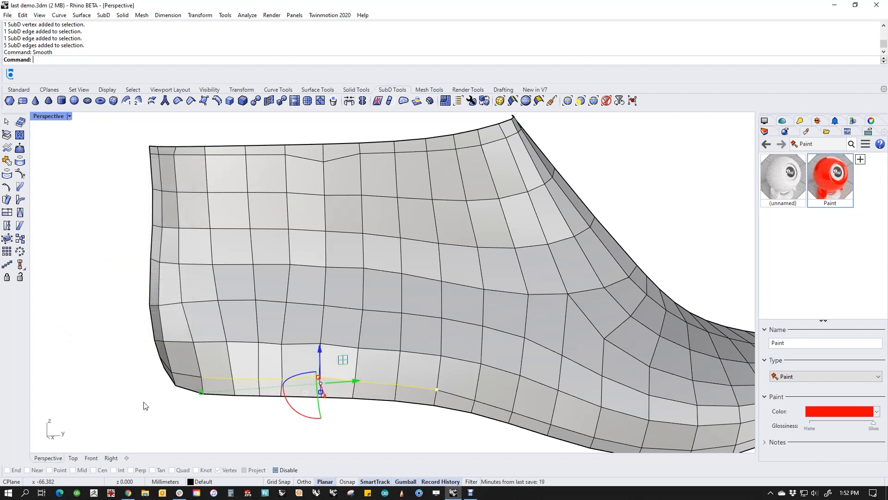
{"action": "left_click", "coordinate": [272, 410]}
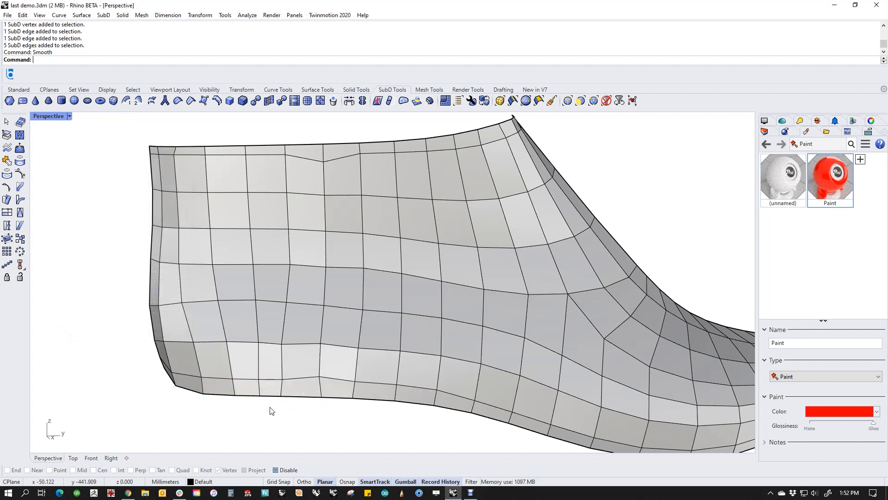
Step: Slide the sagging vertex just below the top opening upward, using the Along direction, to line it up with its neighbours
{"action": "left_click", "coordinate": [284, 385]}
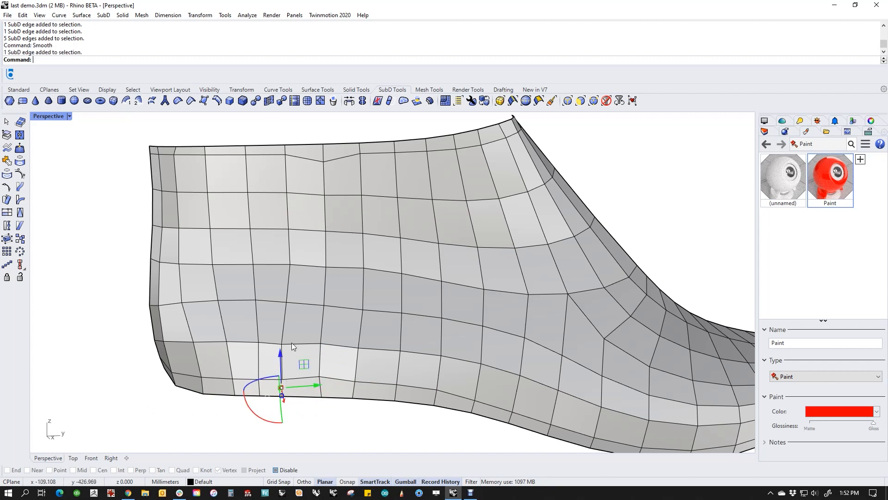
{"action": "key", "text": "Escape"}
{"action": "left_click", "coordinate": [324, 162]}
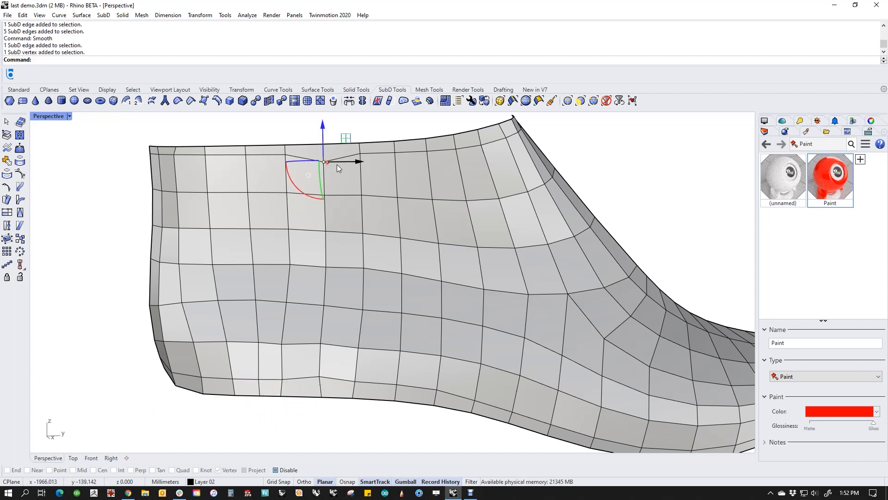
{"action": "type", "text": "Slide"}
{"action": "key", "text": "Return"}
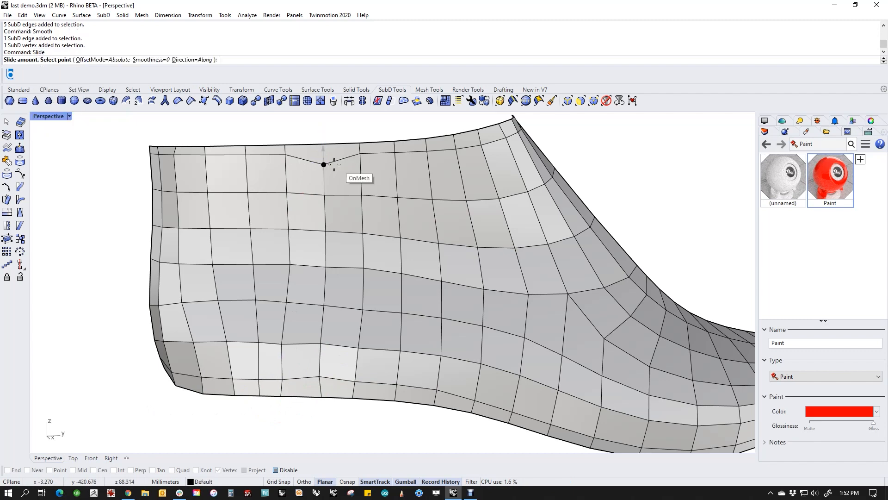
{"action": "left_click", "coordinate": [324, 155]}
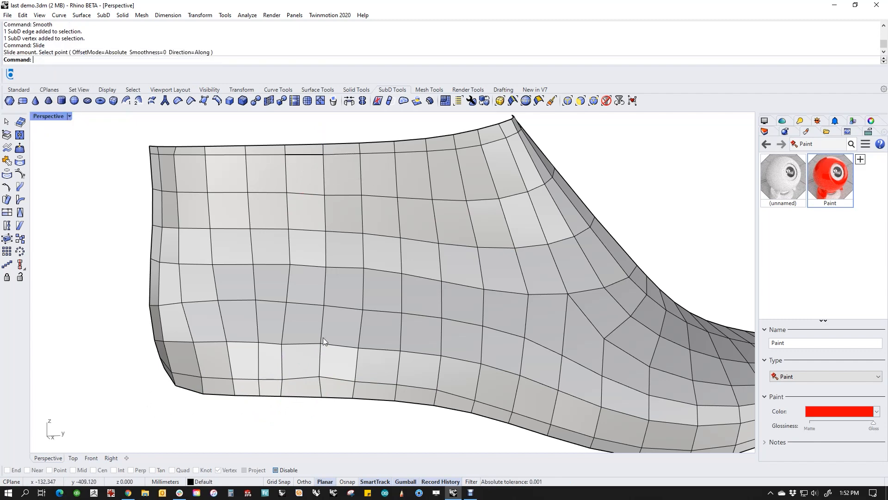
Step: Move a single vertex in the lower heel-side rows about 3.7 mm inward along the X axis
{"action": "right_click_drag", "start_coordinate": [313, 324], "coordinate": [432, 383]}
{"action": "scroll", "coordinate": [199, 309], "scroll_direction": "up", "scroll_amount": 3}
{"action": "left_click", "coordinate": [406, 321]}
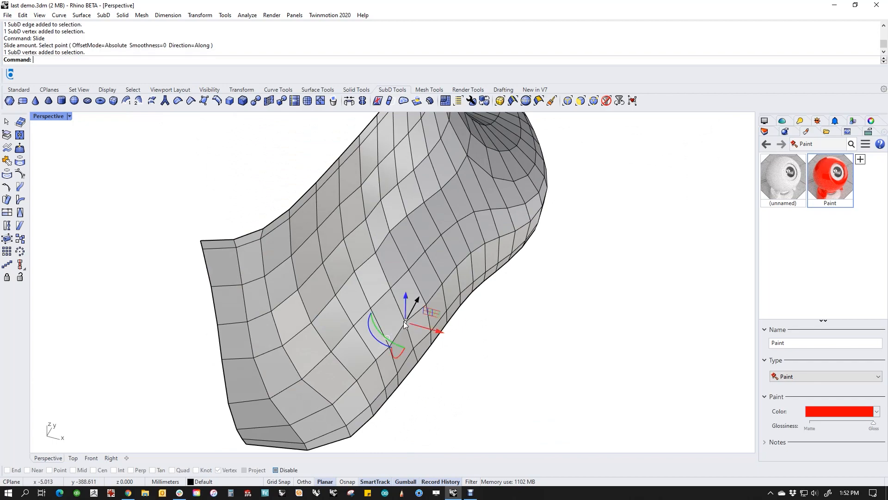
{"action": "right_click_drag", "start_coordinate": [421, 353], "coordinate": [423, 359]}
{"action": "left_click_drag", "start_coordinate": [439, 328], "coordinate": [426, 327]}
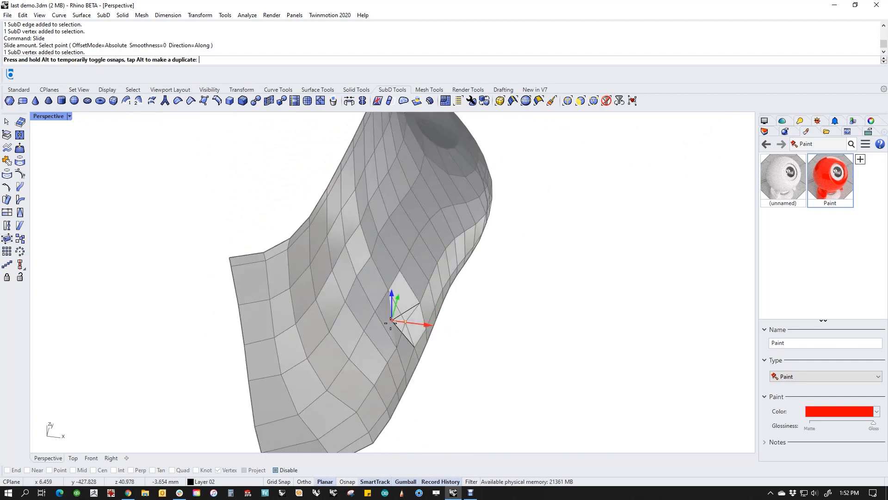
{"action": "left_click", "coordinate": [489, 390]}
Step: Try smoothing the displaced vertex in object coordinates with a raised factor and 95 steps, and undo it
{"action": "right_click_drag", "start_coordinate": [489, 390], "coordinate": [341, 280]}
{"action": "scroll", "coordinate": [341, 279], "scroll_direction": "up", "scroll_amount": 3}
{"action": "left_click", "coordinate": [346, 257]}
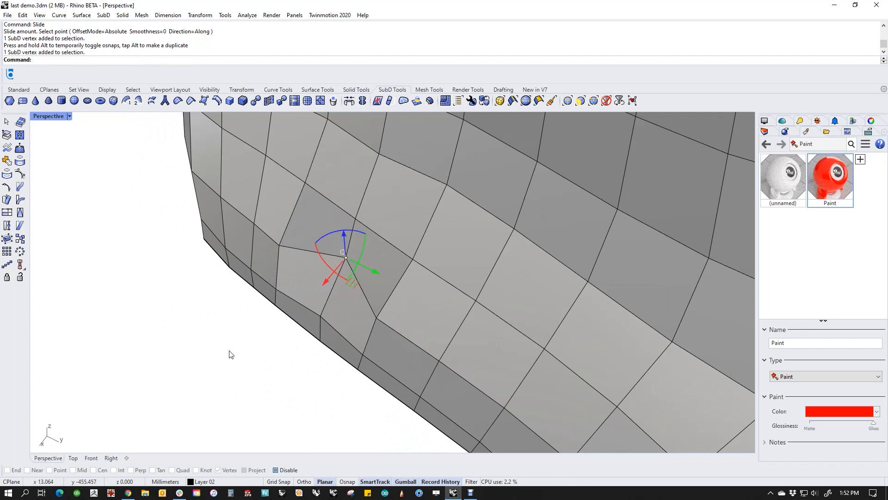
{"action": "type", "text": "Smooth"}
{"action": "key", "text": "Return"}
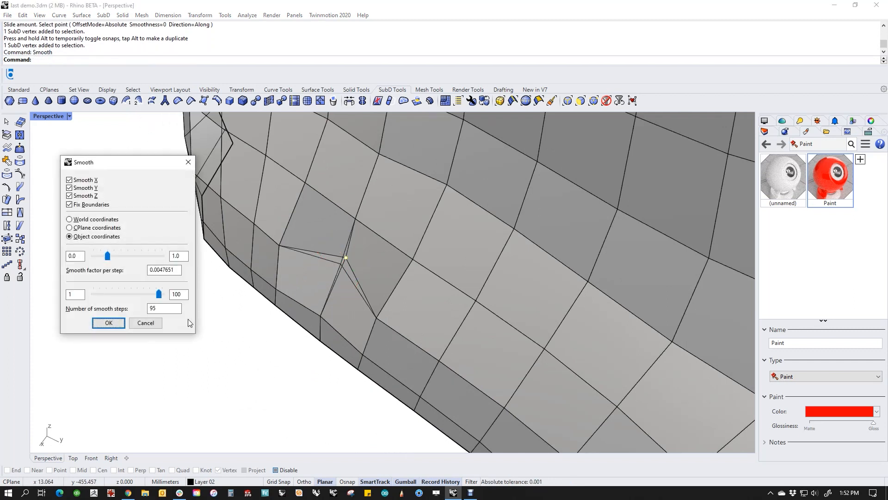
{"action": "left_click_drag", "start_coordinate": [112, 256], "coordinate": [135, 257]}
{"action": "left_click", "coordinate": [108, 323]}
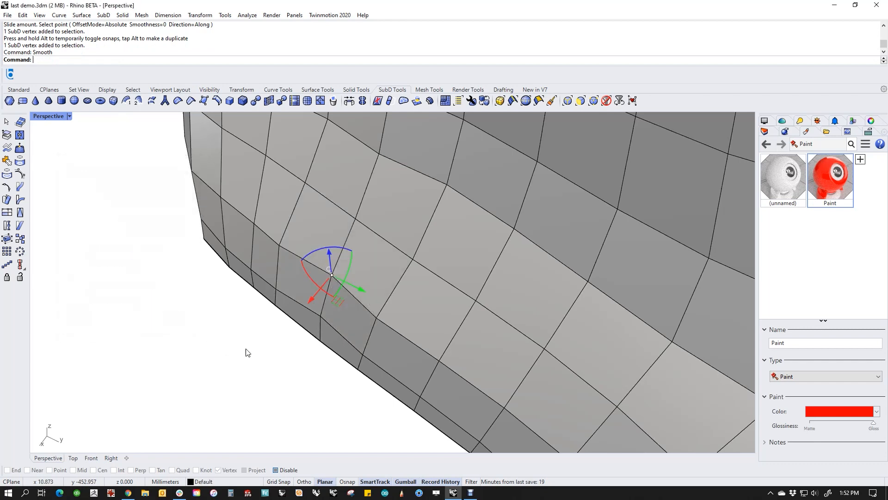
{"action": "key", "text": "ctrl+z"}
Step: Turn on the control points of the SubD shoe last
{"action": "mouse_move", "coordinate": [269, 350]}
{"action": "right_mouse_down", "text": "shift"}
{"action": "mouse_move", "coordinate": [258, 373]}
{"action": "mouse_move", "coordinate": [280, 343]}
{"action": "right_mouse_up", "text": "shift"}
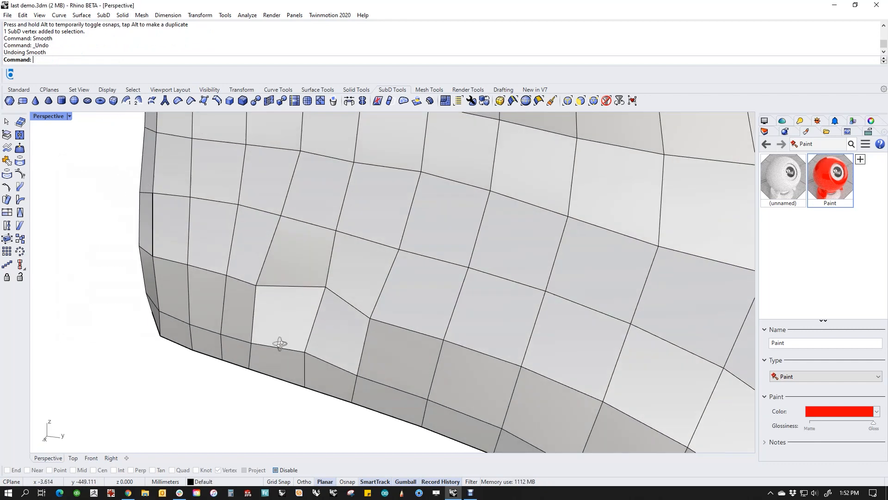
{"action": "scroll", "coordinate": [281, 343], "scroll_direction": "down", "scroll_amount": 4}
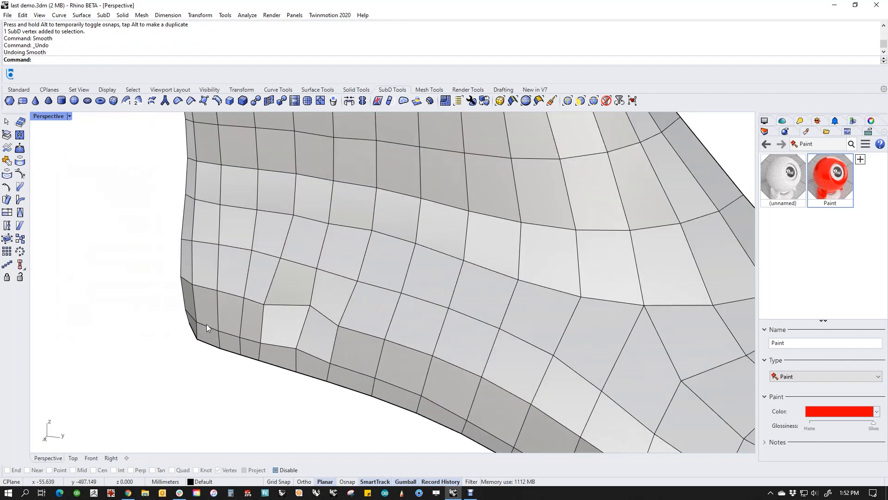
{"action": "left_click", "coordinate": [20, 175]}
{"action": "left_click", "coordinate": [235, 324]}
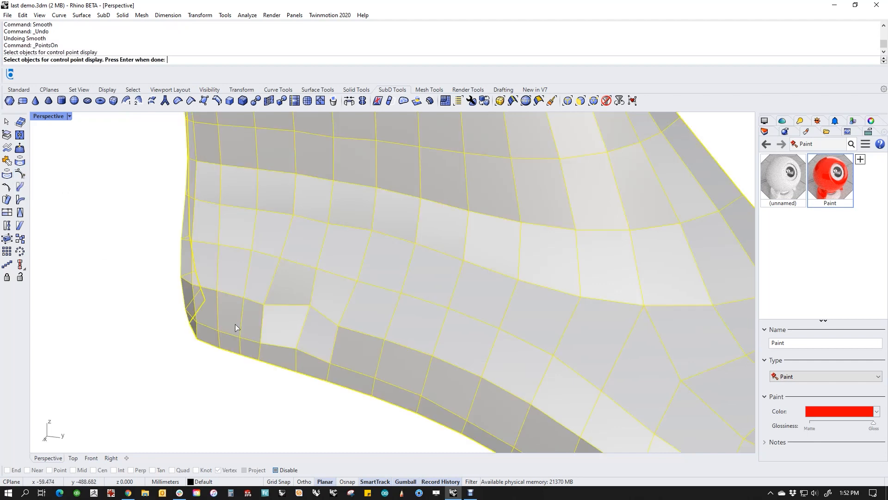
{"action": "key", "text": "Return"}
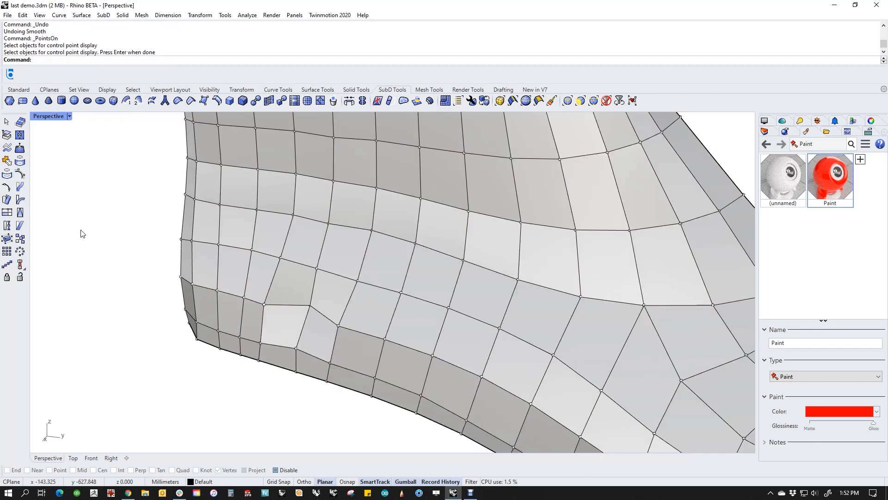
Step: Reposition the displaced heel-side control point in U and V with MoveUVN, using Along tangent and scale 10
{"action": "left_click", "coordinate": [311, 306]}
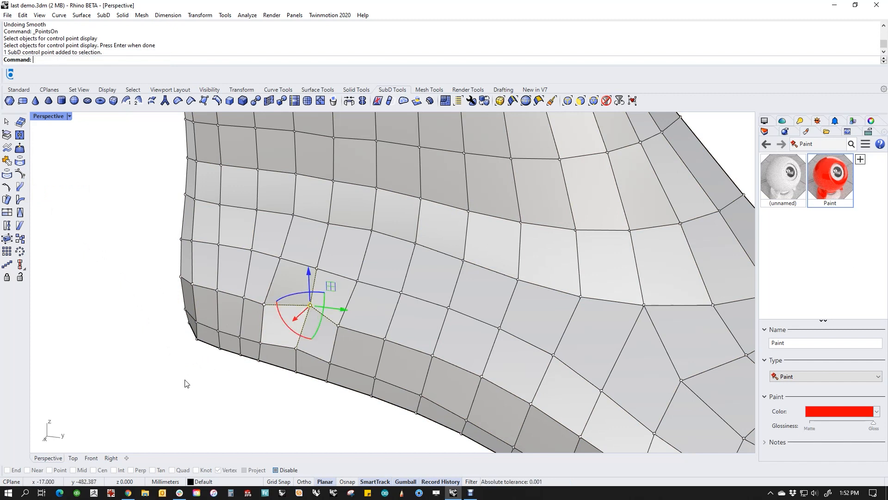
{"action": "type", "text": "MoveUVN"}
{"action": "key", "text": "Return"}
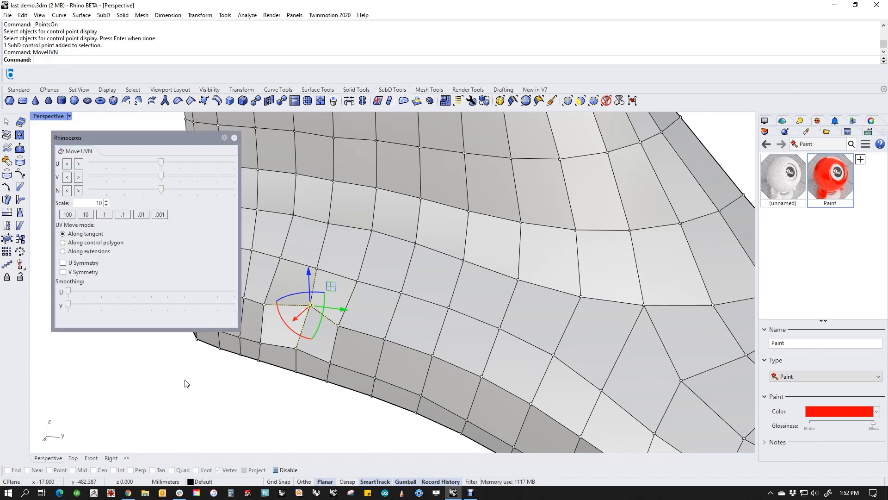
{"action": "right_click_drag", "start_coordinate": [319, 324], "coordinate": [406, 355]}
{"action": "scroll", "coordinate": [354, 323], "scroll_direction": "up", "scroll_amount": 2}
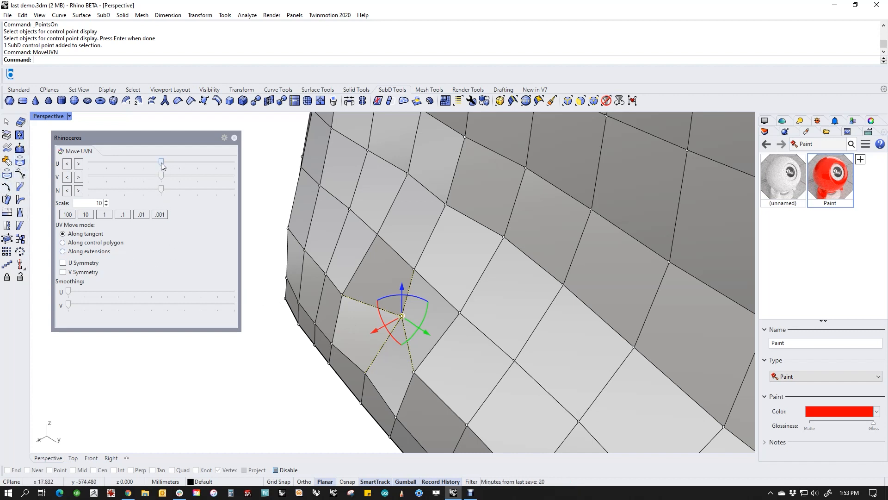
{"action": "left_click_drag", "start_coordinate": [161, 163], "coordinate": [185, 194]}
{"action": "right_click_drag", "start_coordinate": [330, 402], "coordinate": [420, 363]}
{"action": "left_click_drag", "start_coordinate": [163, 177], "coordinate": [145, 181]}
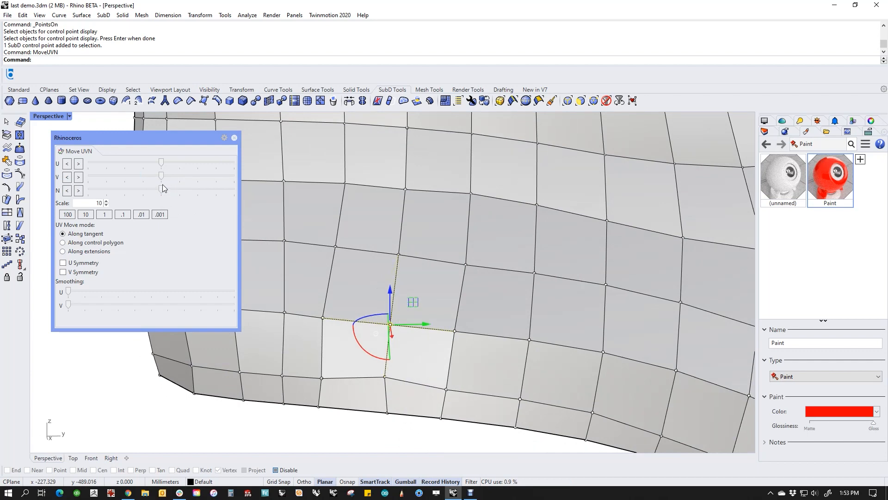
Step: Adjust the same control point along its surface normal with the MoveUVN N setting
{"action": "right_click_drag", "start_coordinate": [403, 319], "coordinate": [313, 333]}
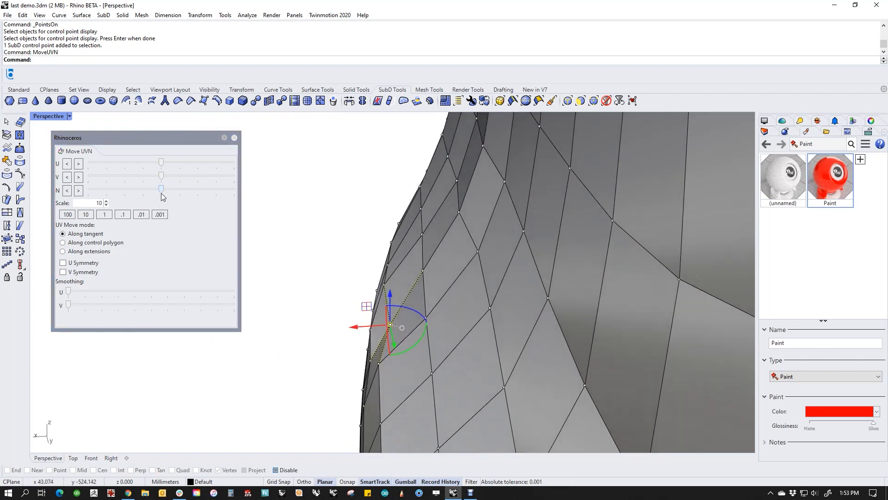
{"action": "left_click_drag", "start_coordinate": [161, 193], "coordinate": [177, 192]}
{"action": "left_click", "coordinate": [346, 216]}
Step: Shift the control point directly below, in the row just above the sole, in the V direction at scale 10
{"action": "right_click_drag", "start_coordinate": [325, 247], "coordinate": [407, 334]}
{"action": "left_click", "coordinate": [377, 344]}
{"action": "right_click_drag", "start_coordinate": [383, 393], "coordinate": [216, 298]}
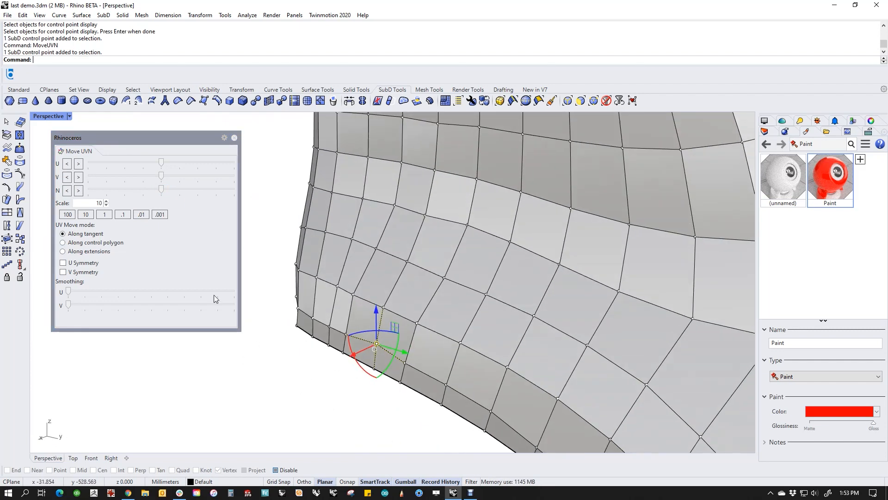
{"action": "mouse_move", "coordinate": [161, 175]}
{"action": "left_mouse_down"}
{"action": "mouse_move", "coordinate": [167, 182]}
{"action": "mouse_move", "coordinate": [152, 163]}
{"action": "left_mouse_up"}
{"action": "left_click", "coordinate": [277, 362]}
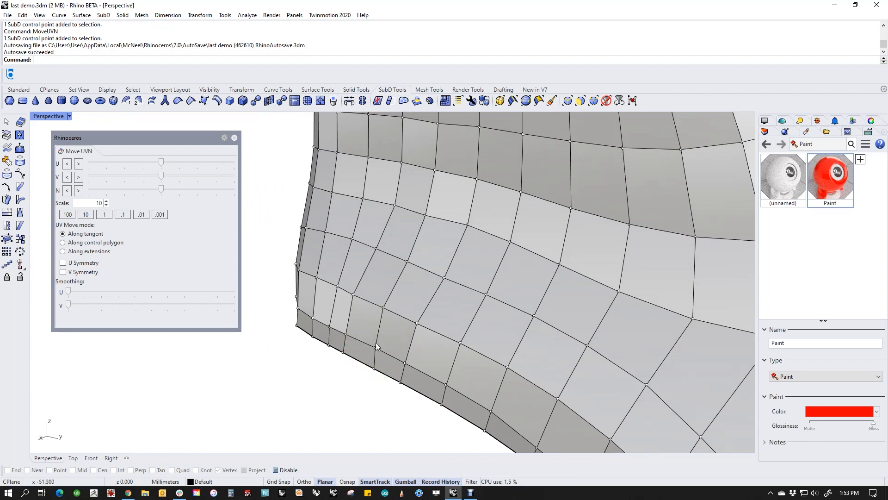
Step: Nudge the two control points above the sole on the uneven vertical loop slightly toward the toe in U
{"action": "scroll", "coordinate": [375, 342], "scroll_direction": "down", "scroll_amount": 5}
{"action": "right_click_drag", "start_coordinate": [376, 342], "coordinate": [453, 337]}
{"action": "scroll", "coordinate": [390, 322], "scroll_direction": "up", "scroll_amount": 4}
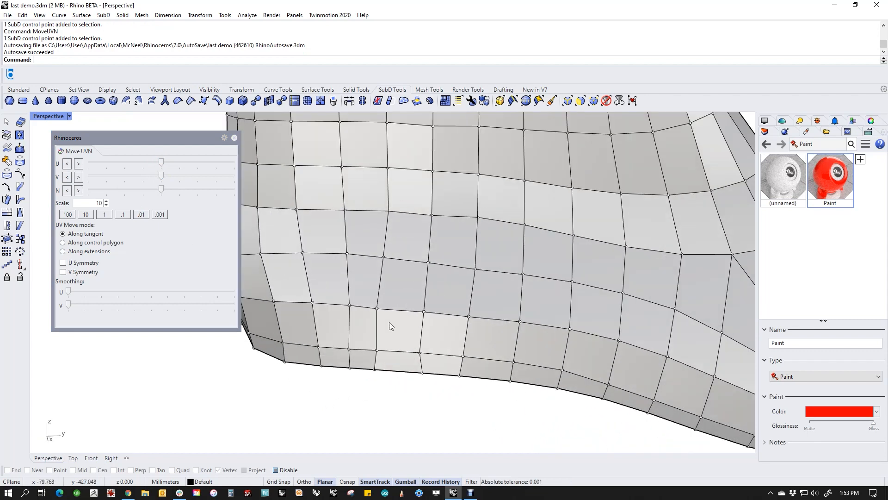
{"action": "left_click", "coordinate": [377, 309]}
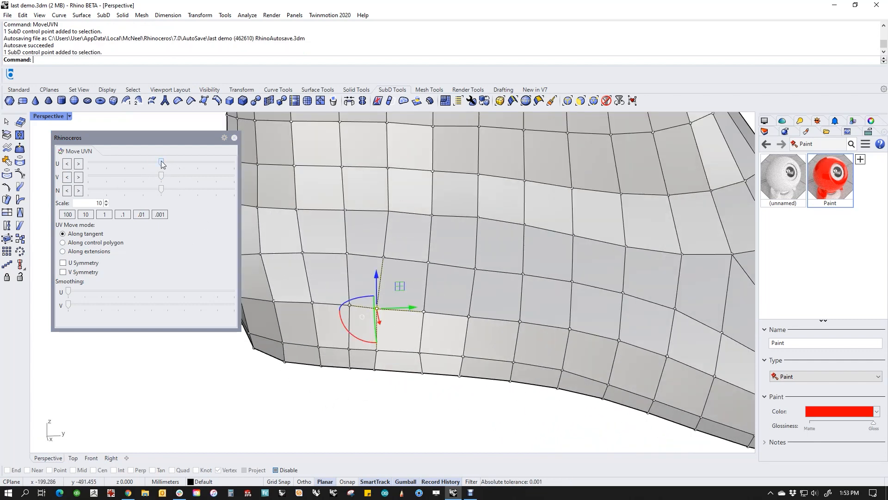
{"action": "left_click_drag", "start_coordinate": [162, 163], "coordinate": [168, 165]}
{"action": "left_click", "coordinate": [355, 380]}
{"action": "left_click", "coordinate": [376, 350]}
{"action": "left_click", "coordinate": [288, 392]}
Step: Move the same loop's control point on the sole edge slightly toward the toe in U
{"action": "left_click", "coordinate": [376, 370]}
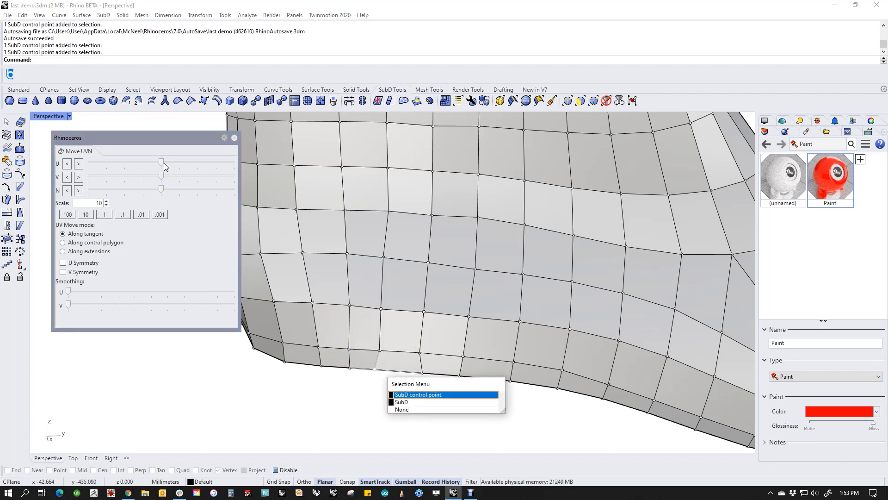
{"action": "left_click", "coordinate": [416, 395]}
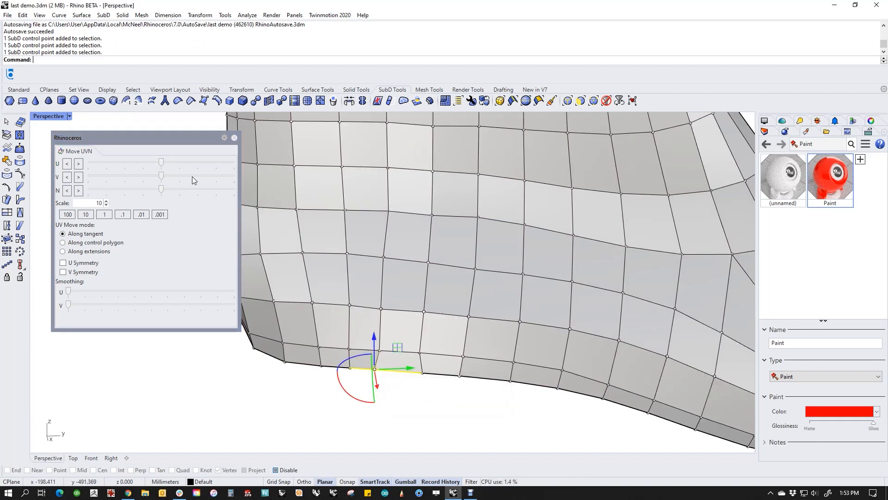
{"action": "left_click_drag", "start_coordinate": [162, 163], "coordinate": [174, 165]}
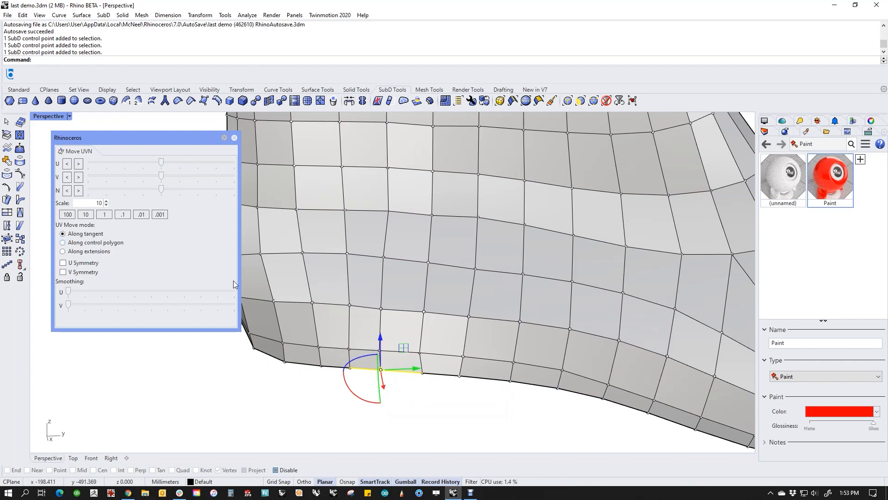
{"action": "left_click", "coordinate": [296, 388]}
Step: Fine-tune a control point midway up the heel side in U and N with MoveUVN
{"action": "scroll", "coordinate": [325, 354], "scroll_direction": "down", "scroll_amount": 4}
{"action": "right_click_drag", "start_coordinate": [326, 355], "coordinate": [245, 377]}
{"action": "scroll", "coordinate": [399, 259], "scroll_direction": "up", "scroll_amount": 3}
{"action": "left_click", "coordinate": [401, 258]}
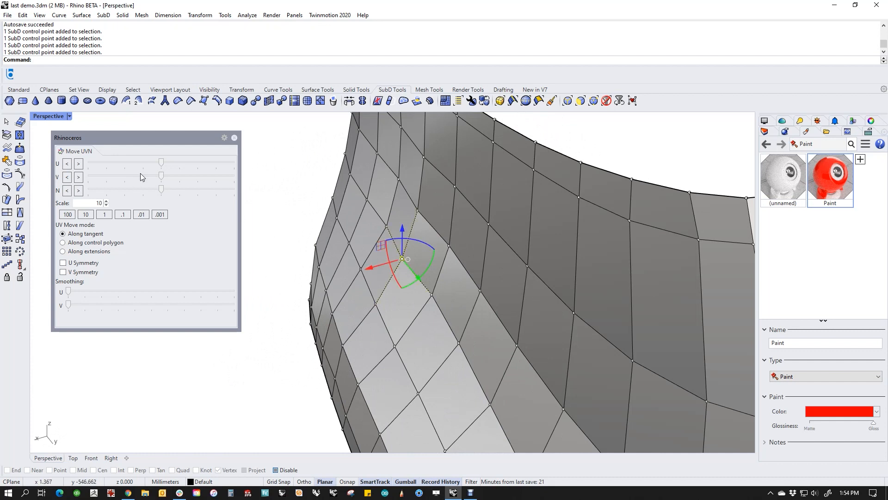
{"action": "left_click_drag", "start_coordinate": [160, 160], "coordinate": [161, 161]}
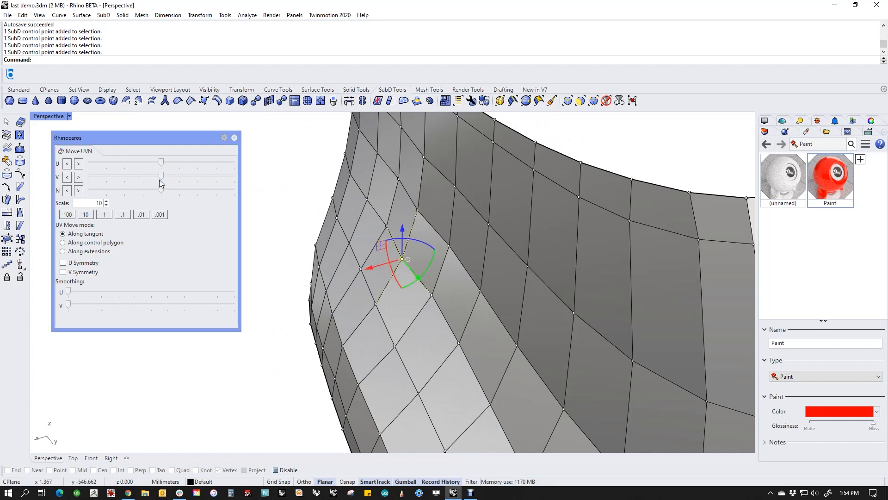
{"action": "left_click_drag", "start_coordinate": [161, 191], "coordinate": [160, 192]}
{"action": "left_click", "coordinate": [230, 395]}
Step: Move a control point in the middle of the side slightly upward in U at scale 10
{"action": "scroll", "coordinate": [305, 337], "scroll_direction": "down", "scroll_amount": 5}
{"action": "right_click_drag", "start_coordinate": [305, 337], "coordinate": [422, 304]}
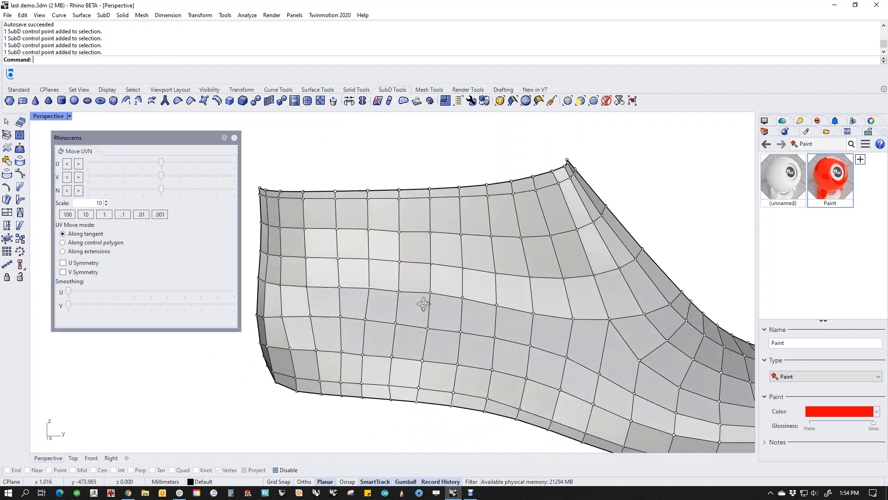
{"action": "scroll", "coordinate": [418, 304], "scroll_direction": "down", "scroll_amount": 2}
{"action": "scroll", "coordinate": [416, 306], "scroll_direction": "up", "scroll_amount": 3}
{"action": "left_click", "coordinate": [403, 286]}
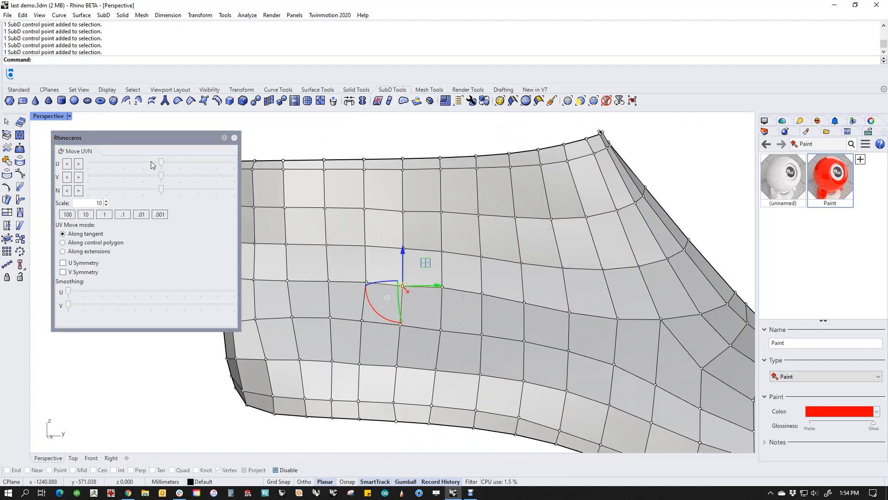
{"action": "left_click_drag", "start_coordinate": [162, 161], "coordinate": [168, 162]}
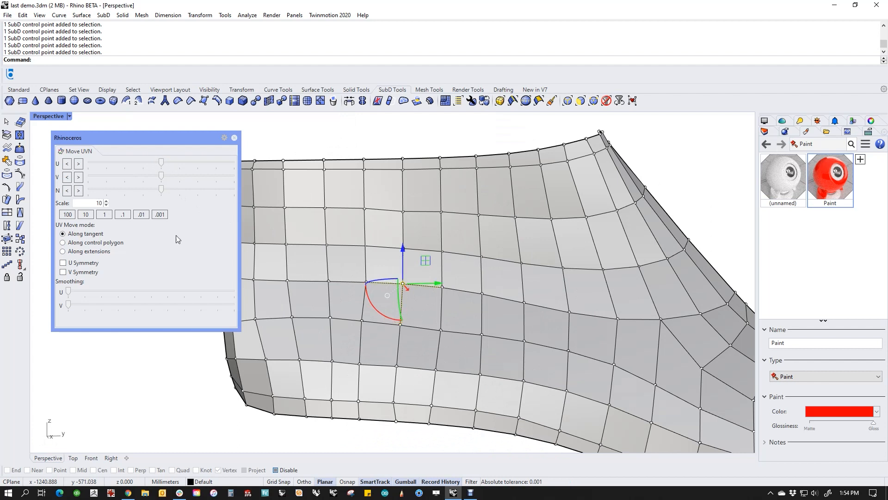
{"action": "key", "text": "Escape"}
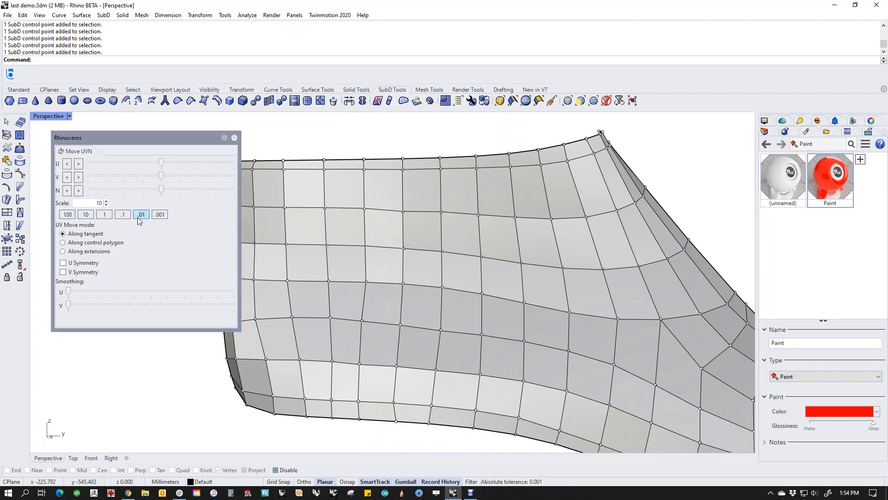
Step: Adjust a control point in the middle of the side in U with MoveUVN, trying scales 0.1, 100 and 1
{"action": "left_click", "coordinate": [122, 215]}
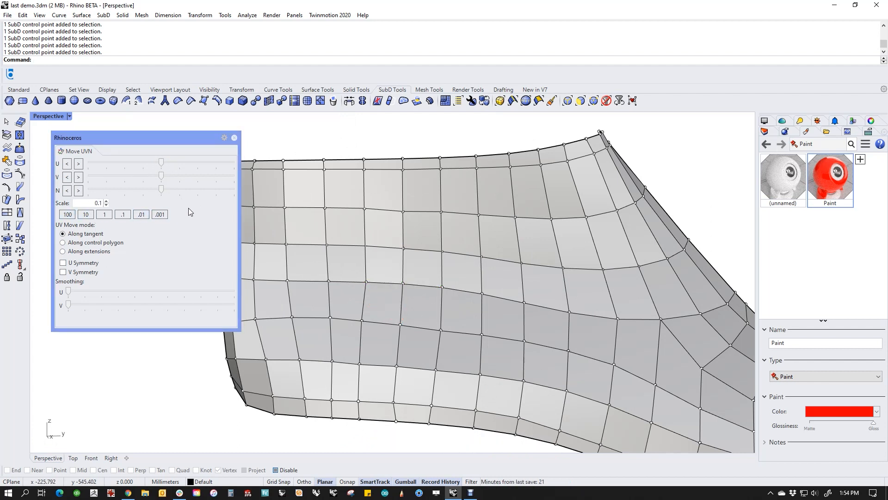
{"action": "left_click", "coordinate": [403, 283]}
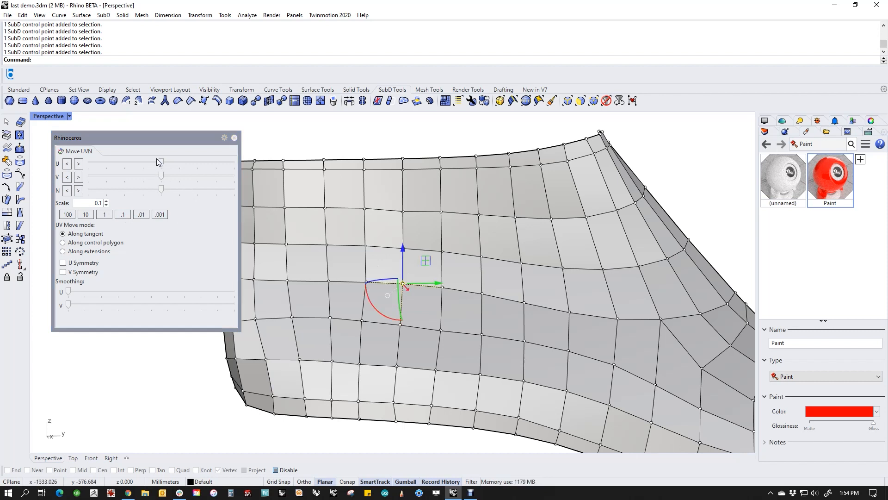
{"action": "left_click_drag", "start_coordinate": [162, 162], "coordinate": [180, 178]}
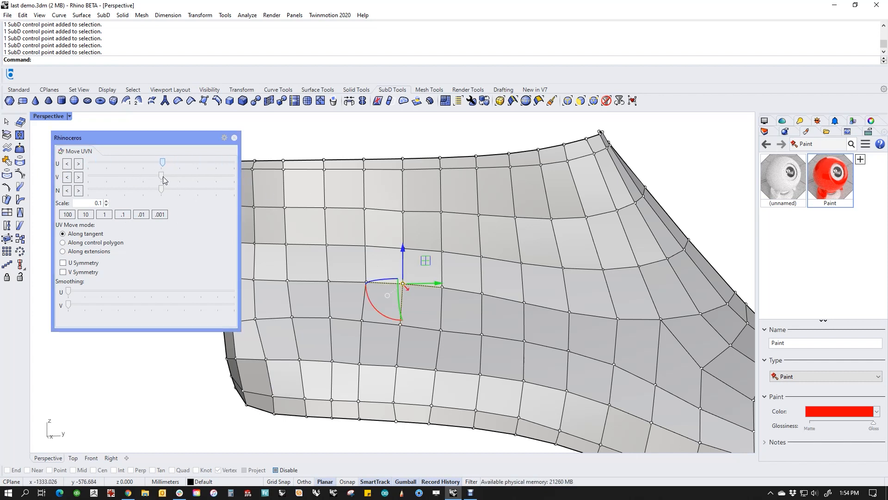
{"action": "left_click", "coordinate": [67, 214]}
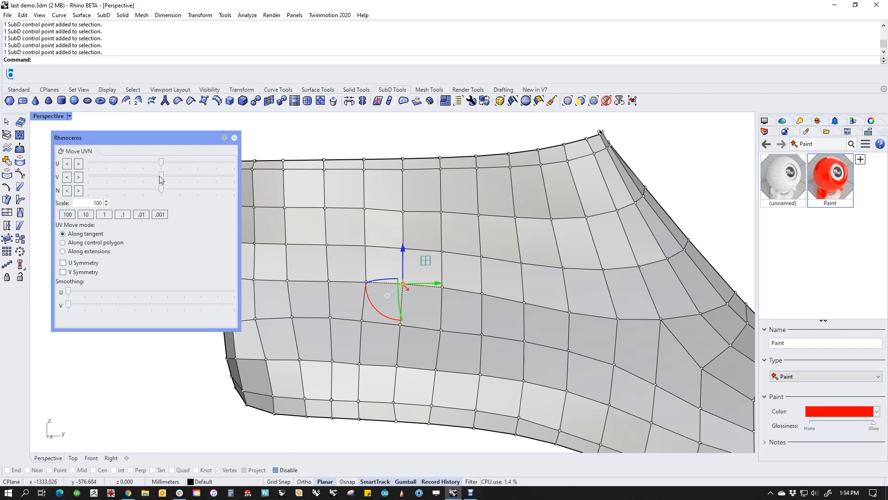
{"action": "left_click_drag", "start_coordinate": [162, 162], "coordinate": [72, 171]}
{"action": "left_click", "coordinate": [106, 216]}
{"action": "left_click_drag", "start_coordinate": [163, 161], "coordinate": [128, 165]}
Step: Examine the edge flow of the SubD control cage around the whole last from several angles
{"action": "scroll", "coordinate": [255, 353], "scroll_direction": "down", "scroll_amount": 4}
{"action": "right_click_drag", "start_coordinate": [254, 354], "coordinate": [349, 367]}
{"action": "scroll", "coordinate": [348, 366], "scroll_direction": "down", "scroll_amount": 5}
{"action": "right_click_drag", "start_coordinate": [402, 409], "coordinate": [348, 397]}
{"action": "scroll", "coordinate": [401, 413], "scroll_direction": "up", "scroll_amount": 4}
{"action": "right_click_drag", "start_coordinate": [348, 397], "coordinate": [427, 393]}
{"action": "scroll", "coordinate": [377, 378], "scroll_direction": "down", "scroll_amount": 4}
{"action": "left_click", "coordinate": [310, 227]}
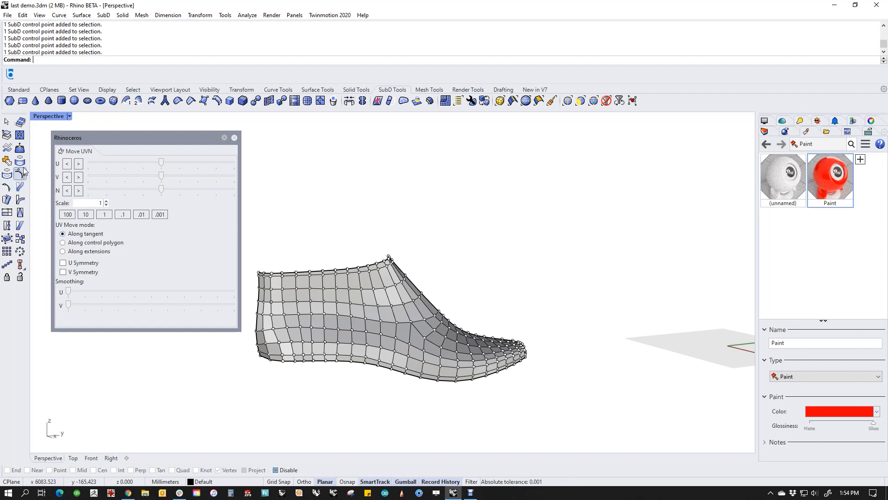
{"action": "right_click_drag", "start_coordinate": [476, 259], "coordinate": [416, 283]}
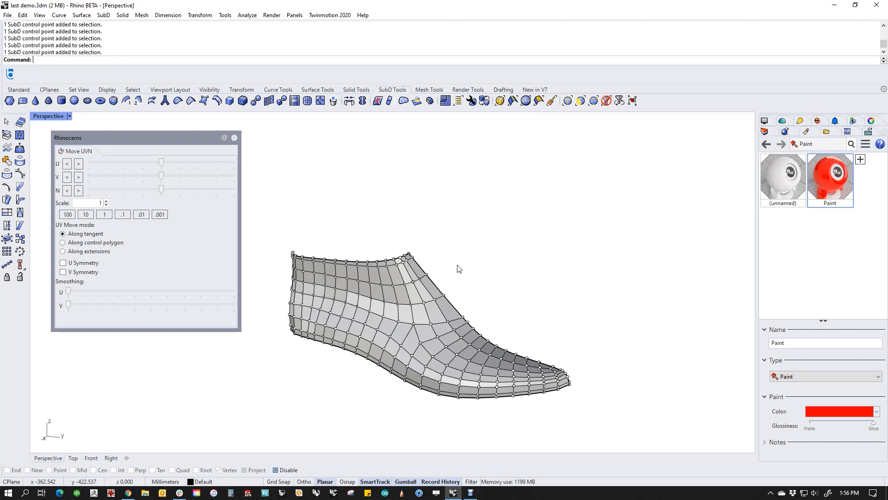
Step: Highlight the lengthwise edge loop above the sole and a vertical loop at midfoot to check their flow
{"action": "scroll", "coordinate": [458, 268], "scroll_direction": "up", "scroll_amount": 3}
{"action": "double_click", "coordinate": [368, 351]}
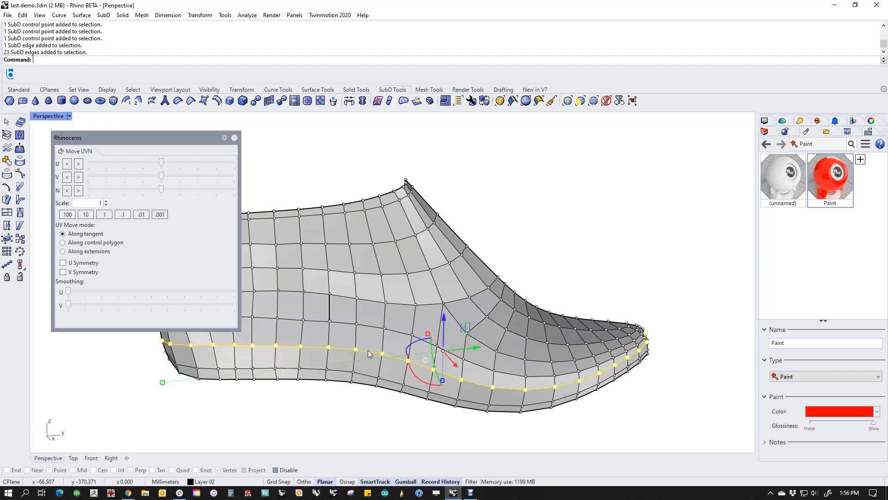
{"action": "double_click", "coordinate": [355, 337]}
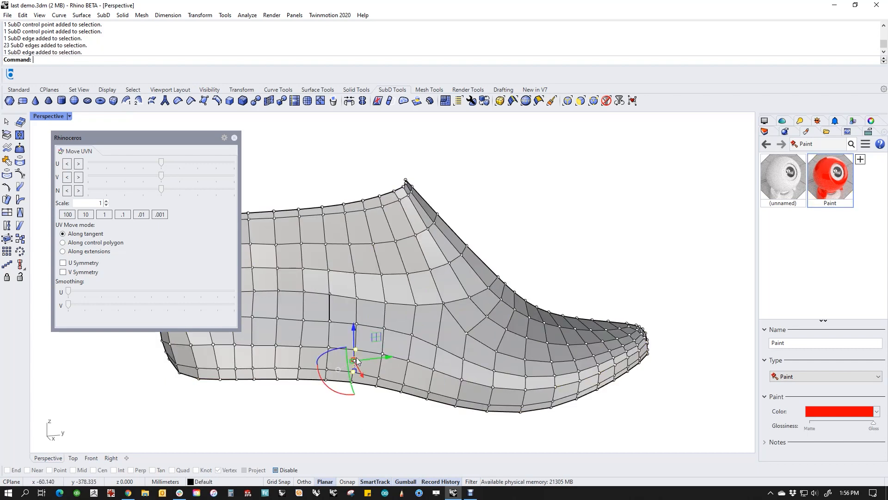
{"action": "left_click", "coordinate": [372, 422]}
{"action": "right_click_drag", "start_coordinate": [422, 395], "coordinate": [366, 378], "text": "shift"}
{"action": "scroll", "coordinate": [479, 380], "scroll_direction": "down", "scroll_amount": 4}
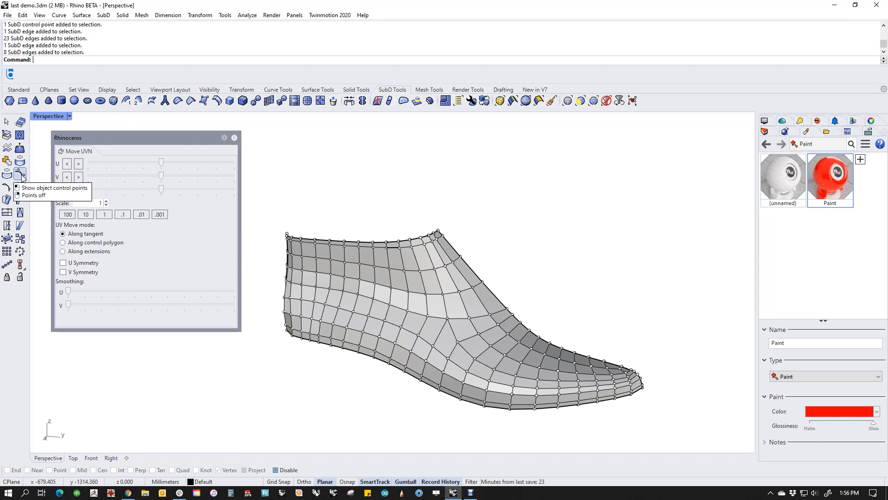
Step: Close MoveUVN and turn off the SubD's control points
{"action": "right_click_drag", "start_coordinate": [412, 222], "coordinate": [418, 239]}
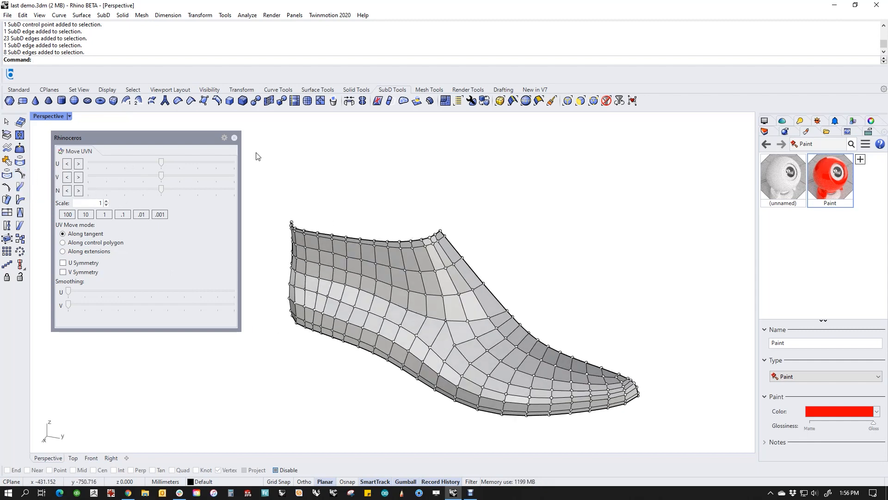
{"action": "left_click", "coordinate": [234, 138]}
{"action": "right_click_drag", "start_coordinate": [315, 229], "coordinate": [288, 313]}
Step: Convert the SubD last with ToNURBS, using packed faces, G1 extraordinary vertices and DeleteInputObjects=No
{"action": "left_click", "coordinate": [288, 313]}
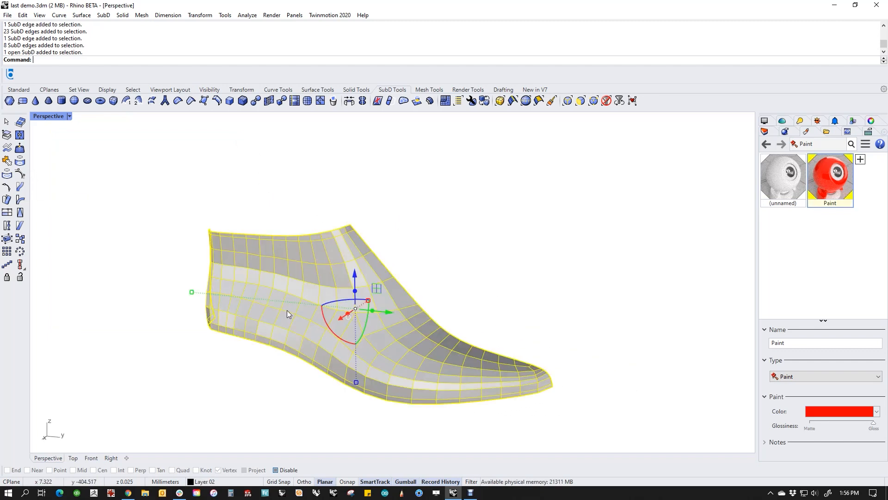
{"action": "type", "text": "toNU"}
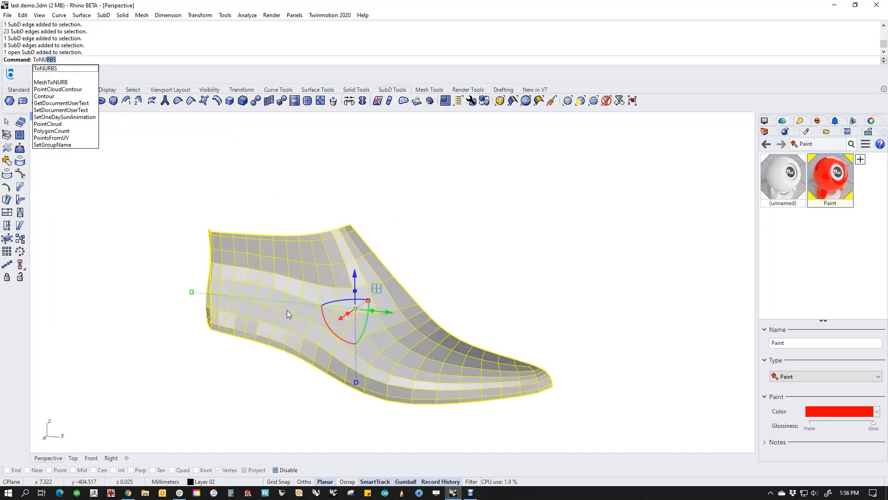
{"action": "key", "text": "Return"}
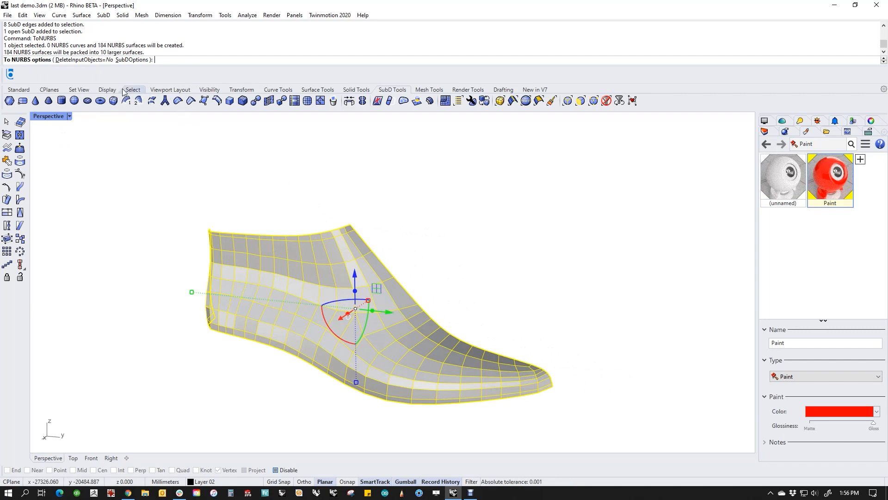
{"action": "left_click", "coordinate": [117, 60]}
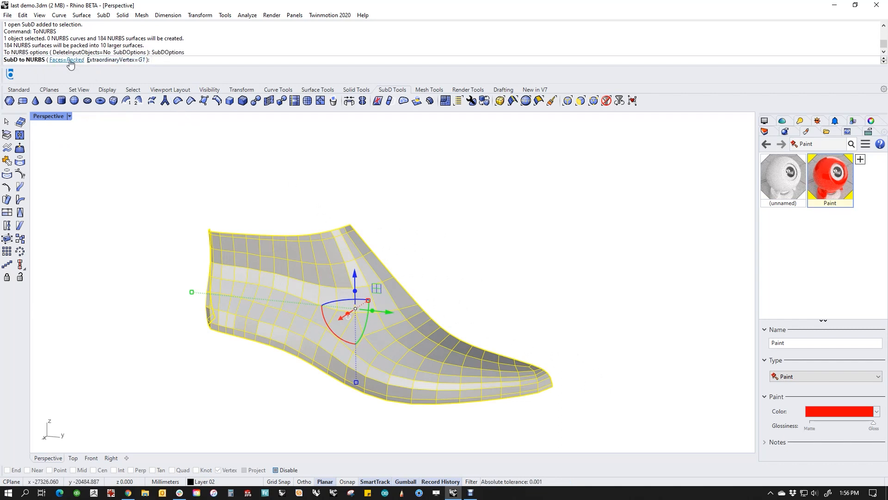
{"action": "left_click", "coordinate": [116, 59]}
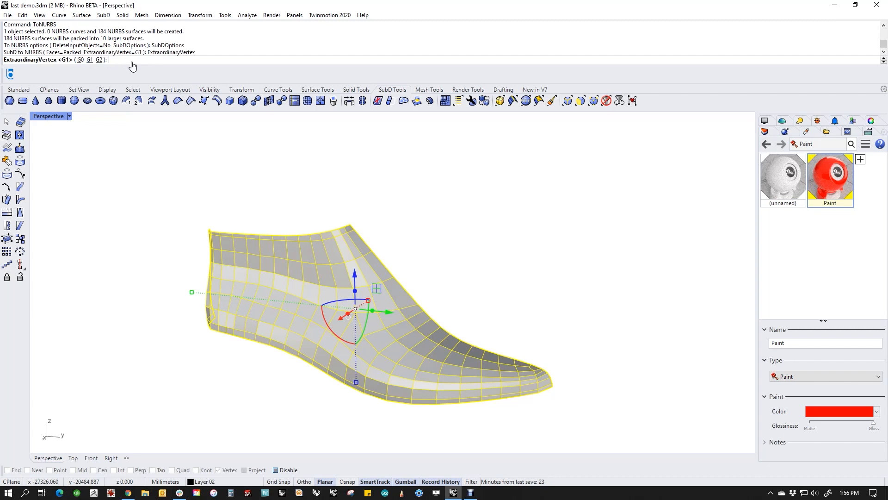
{"action": "left_click", "coordinate": [89, 59]}
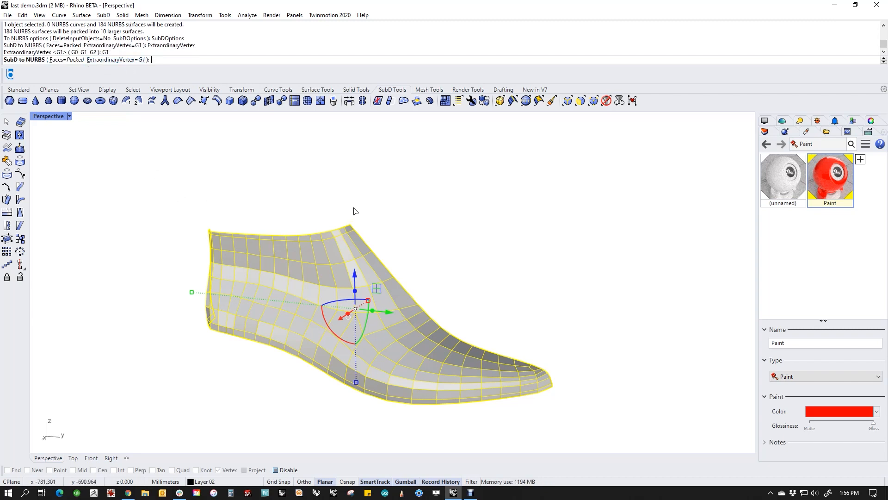
{"action": "key", "text": "Return"}
{"action": "key", "text": "Return"}
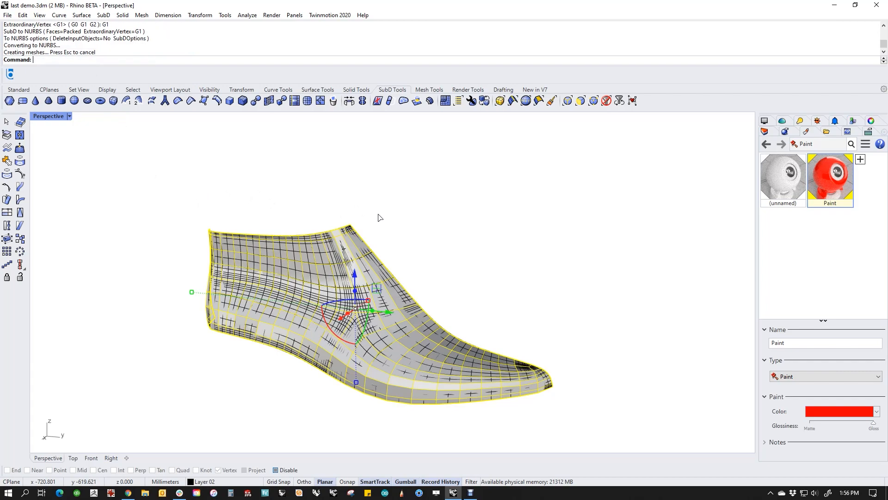
Step: Hide the original SubD, leaving the NURBS last
{"action": "right_click_drag", "start_coordinate": [377, 216], "coordinate": [410, 320]}
{"action": "scroll", "coordinate": [375, 315], "scroll_direction": "up", "scroll_amount": 3}
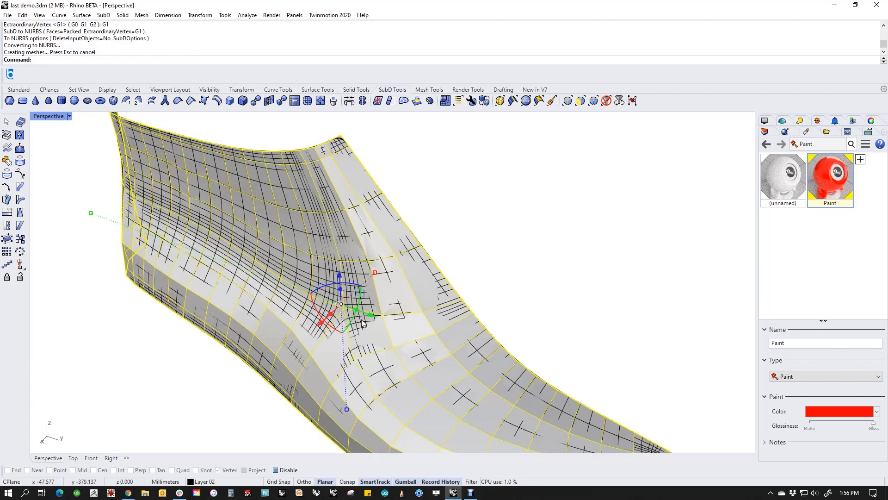
{"action": "type", "text": "h"}
{"action": "key", "text": "Return"}
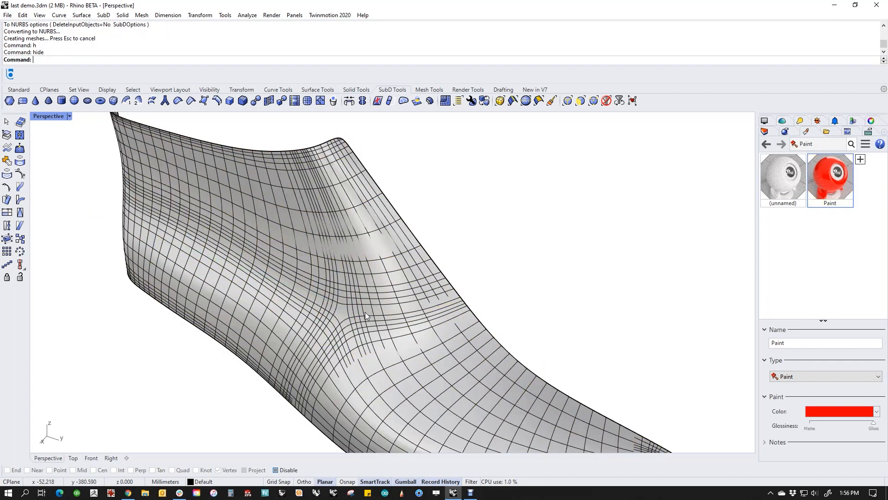
Step: Set the Perspective viewport to Rendered display and examine the highlights on the NURBS last
{"action": "right_click_drag", "start_coordinate": [365, 313], "coordinate": [383, 317]}
{"action": "scroll", "coordinate": [383, 317], "scroll_direction": "down", "scroll_amount": 3}
{"action": "right_click_drag", "start_coordinate": [430, 332], "coordinate": [406, 327]}
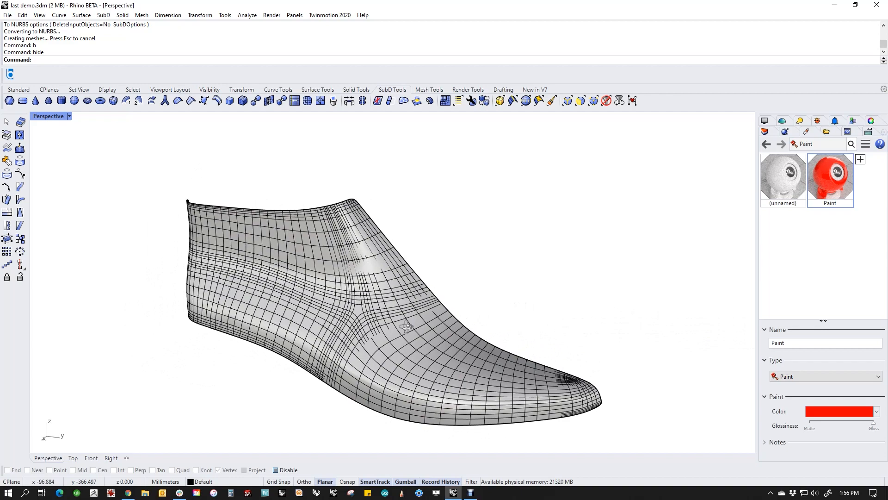
{"action": "right_click_drag", "start_coordinate": [406, 327], "coordinate": [318, 311]}
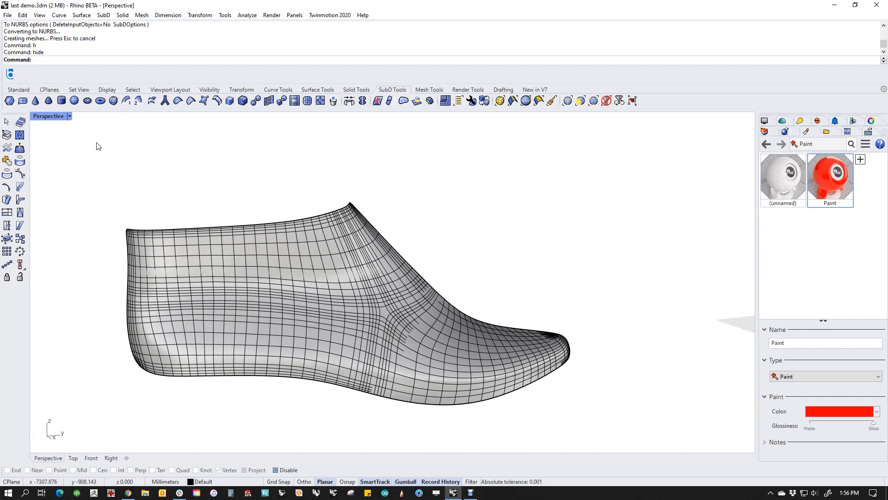
{"action": "left_click", "coordinate": [52, 117]}
{"action": "left_click", "coordinate": [100, 158]}
{"action": "right_click_drag", "start_coordinate": [385, 299], "coordinate": [432, 317]}
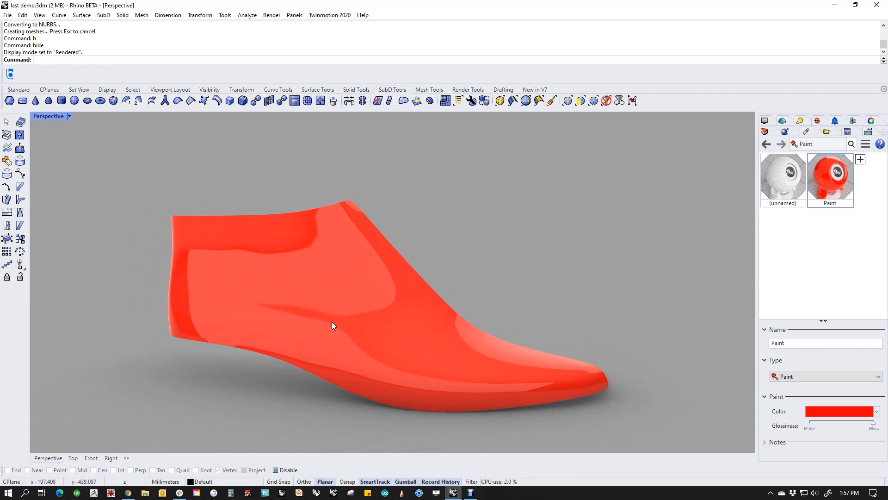
Step: Return the Perspective viewport to Shaded display
{"action": "left_click", "coordinate": [49, 115]}
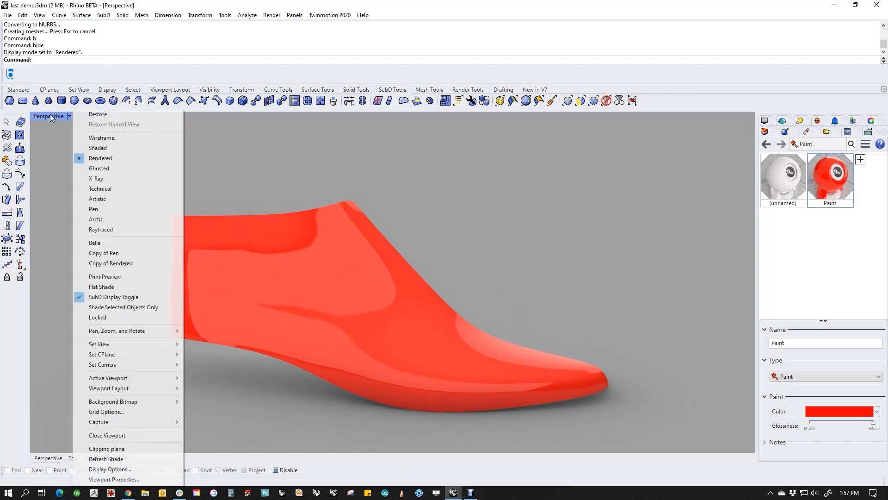
{"action": "left_click", "coordinate": [94, 151]}
{"action": "mouse_move", "coordinate": [286, 296]}
{"action": "right_mouse_down"}
{"action": "mouse_move", "coordinate": [315, 328]}
{"action": "mouse_move", "coordinate": [319, 310]}
{"action": "mouse_move", "coordinate": [337, 317]}
{"action": "right_mouse_up"}
Step: Explode the NURBS polysurface into separate surfaces
{"action": "left_click", "coordinate": [309, 319]}
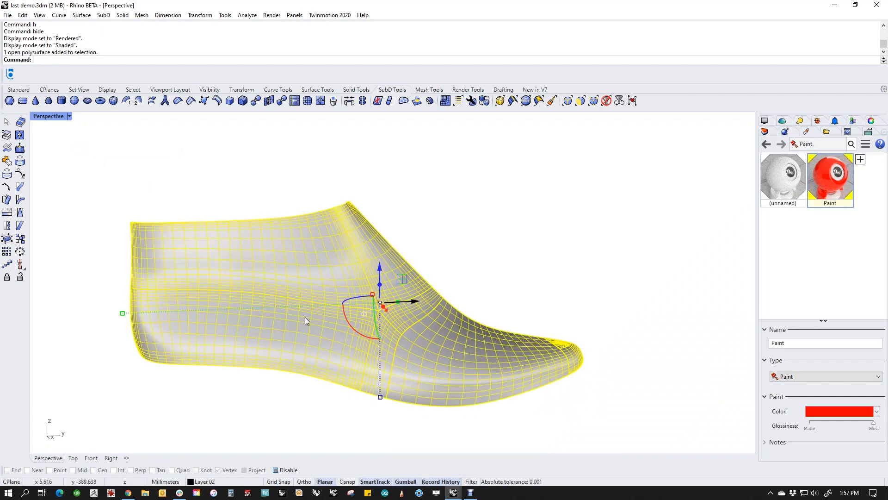
{"action": "middle_click", "coordinate": [304, 317]}
{"action": "left_click", "coordinate": [296, 284]}
Step: Highlight the separate surfaces one at a time from heel to toe to check how the patches are laid out
{"action": "left_click", "coordinate": [323, 323]}
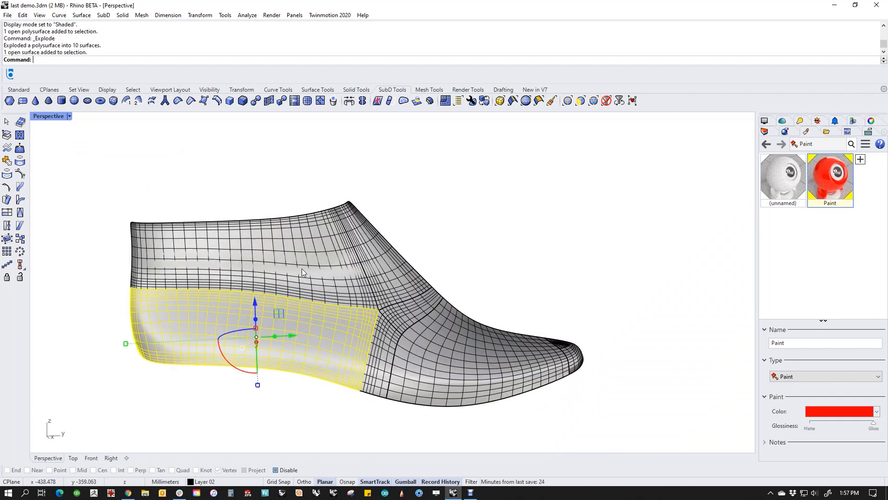
{"action": "left_click", "coordinate": [302, 268]}
{"action": "left_click", "coordinate": [387, 279]}
{"action": "left_click", "coordinate": [406, 309]}
{"action": "left_click", "coordinate": [388, 345]}
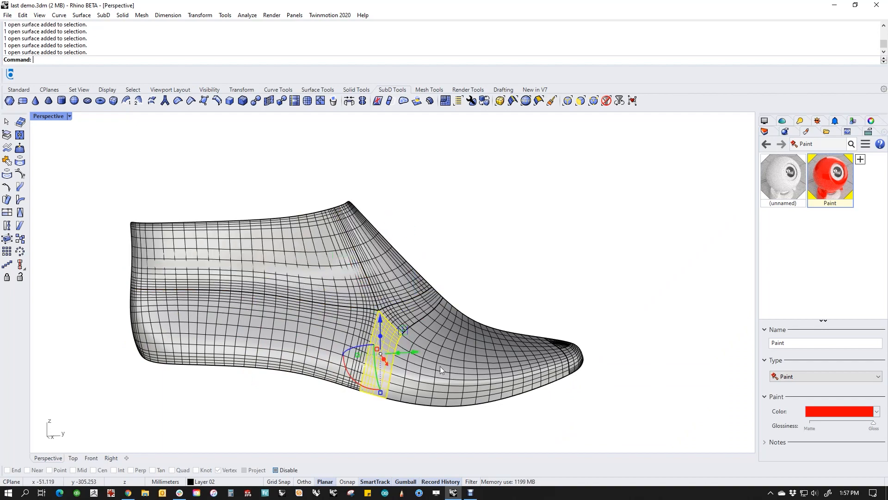
{"action": "left_click", "coordinate": [456, 365]}
{"action": "right_click_drag", "start_coordinate": [606, 387], "coordinate": [548, 434]}
{"action": "left_click", "coordinate": [581, 396]}
{"action": "left_click", "coordinate": [581, 366]}
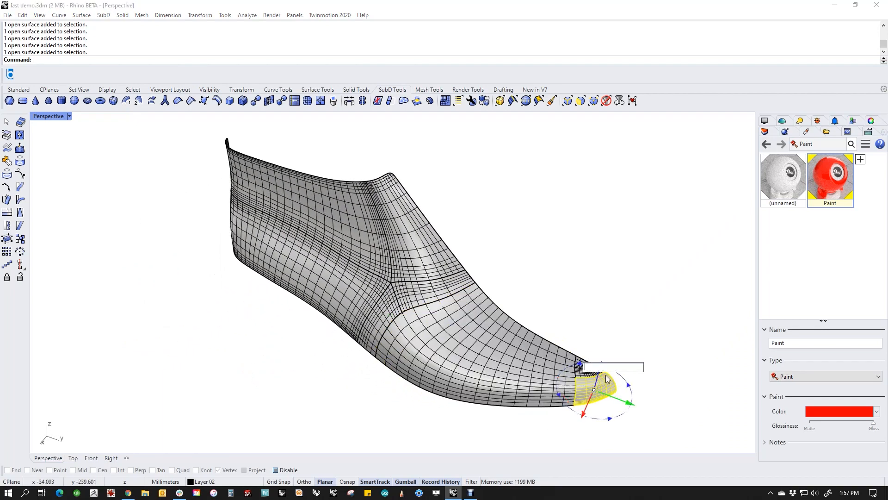
{"action": "left_click", "coordinate": [674, 369]}
{"action": "right_click_drag", "start_coordinate": [315, 329], "coordinate": [383, 301]}
{"action": "scroll", "coordinate": [392, 309], "scroll_direction": "down", "scroll_amount": 2}
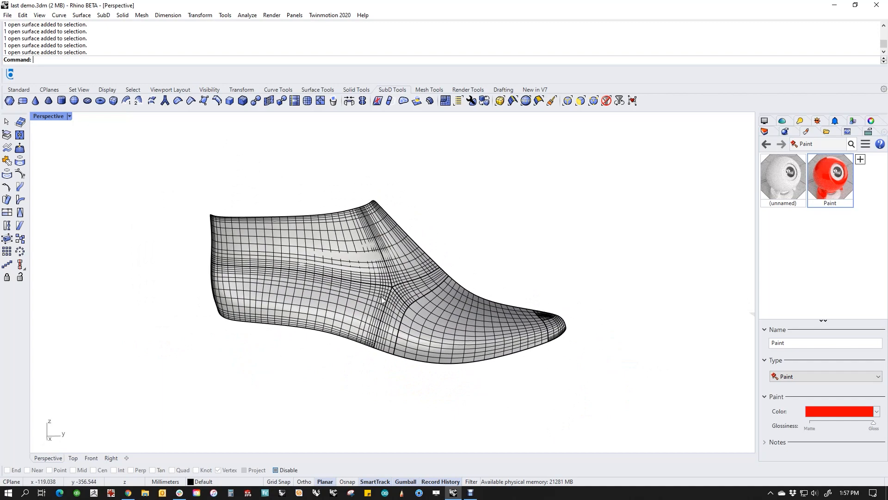
Step: Duplicate all the exploded surfaces sideways along X, clear of the original last
{"action": "left_click_drag", "start_coordinate": [162, 182], "coordinate": [620, 400]}
{"action": "right_click_drag", "start_coordinate": [535, 390], "coordinate": [379, 292]}
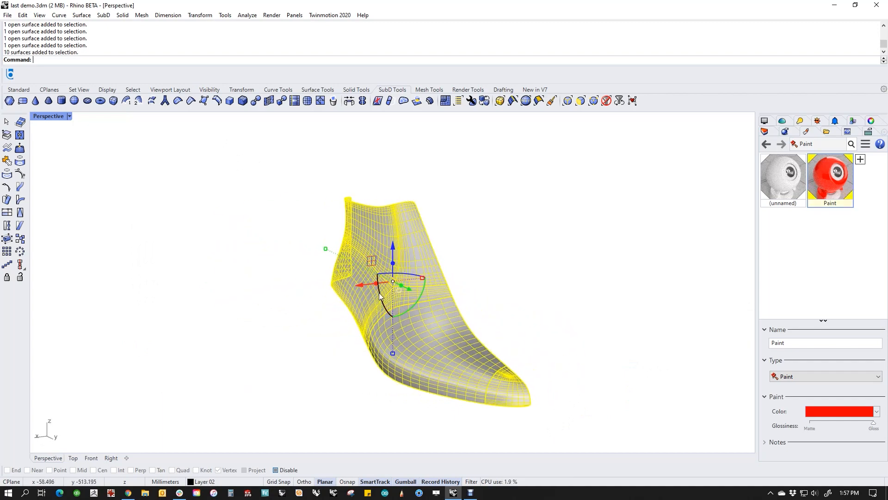
{"action": "left_click_drag", "start_coordinate": [360, 283], "coordinate": [523, 267]}
{"action": "key", "text": "alt"}
{"action": "right_click_drag", "start_coordinate": [549, 329], "coordinate": [395, 340], "text": "shift"}
{"action": "right_click_drag", "start_coordinate": [395, 340], "coordinate": [413, 371]}
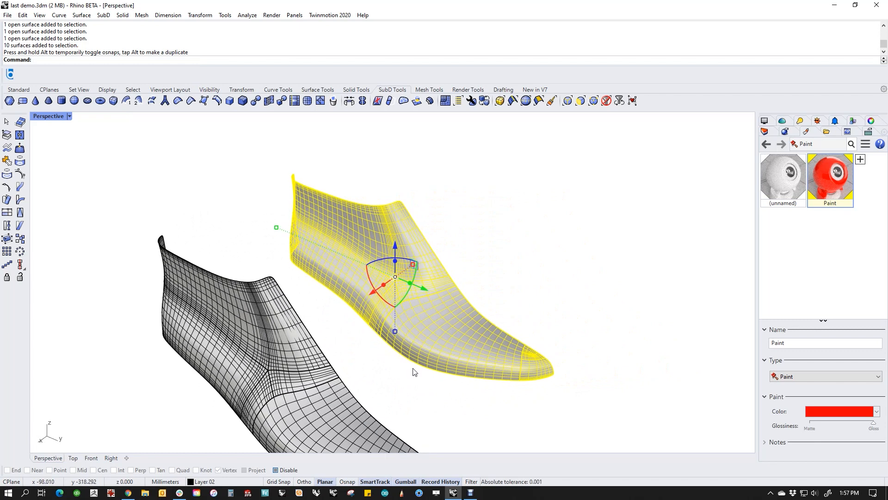
Step: Refit the copied surfaces with FitSrf at tolerance 0.01, U and V degree 3, with DeleteInput and ReTrim set to Yes
{"action": "type", "text": "FitSrf"}
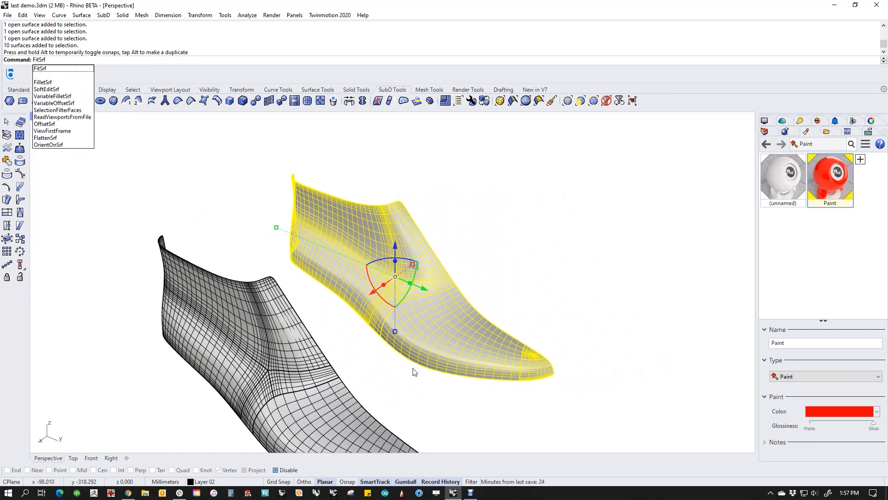
{"action": "key", "text": "Return"}
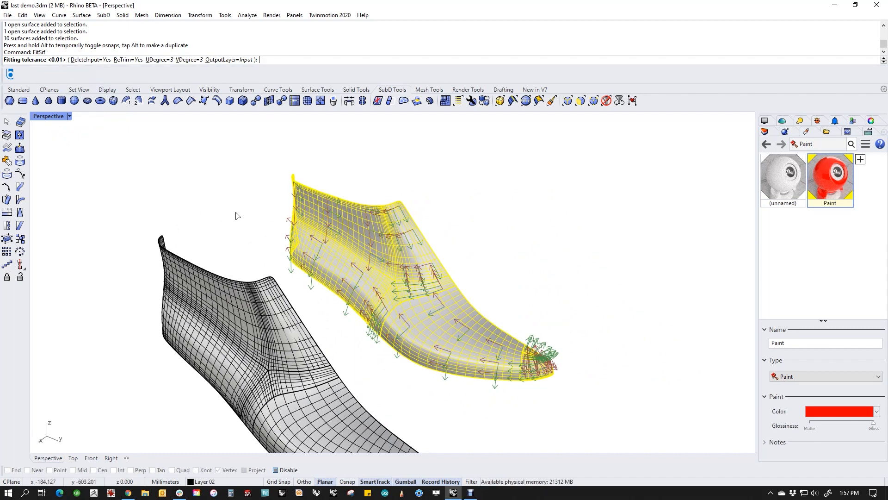
{"action": "key", "text": "Return"}
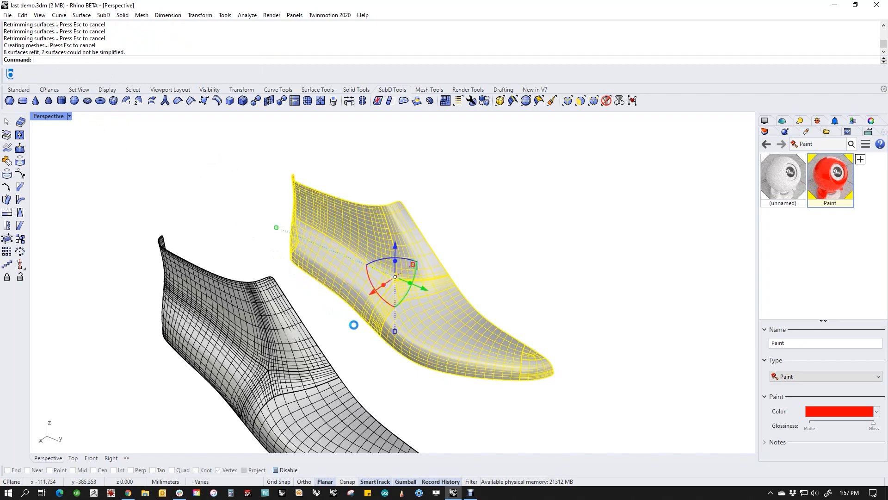
Step: Undo and redo the surface fit to compare the isocurve density of the copied last before and after
{"action": "right_click_drag", "start_coordinate": [353, 323], "coordinate": [414, 292]}
{"action": "scroll", "coordinate": [413, 322], "scroll_direction": "up", "scroll_amount": 5}
{"action": "key", "text": "ctrl+z"}
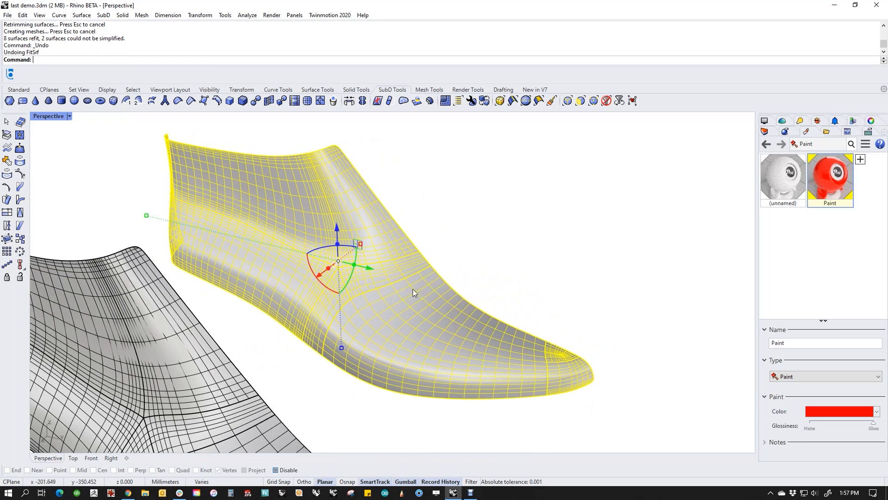
{"action": "key", "text": "ctrl+y"}
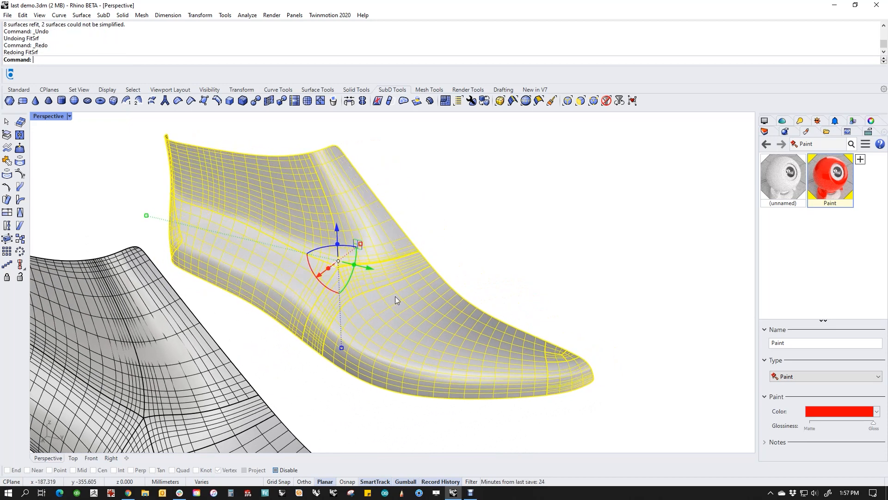
Step: Redo and undo the FitSrf refit, leaving the copied last with its original dense surfaces
{"action": "key", "text": "ctrl+z"}
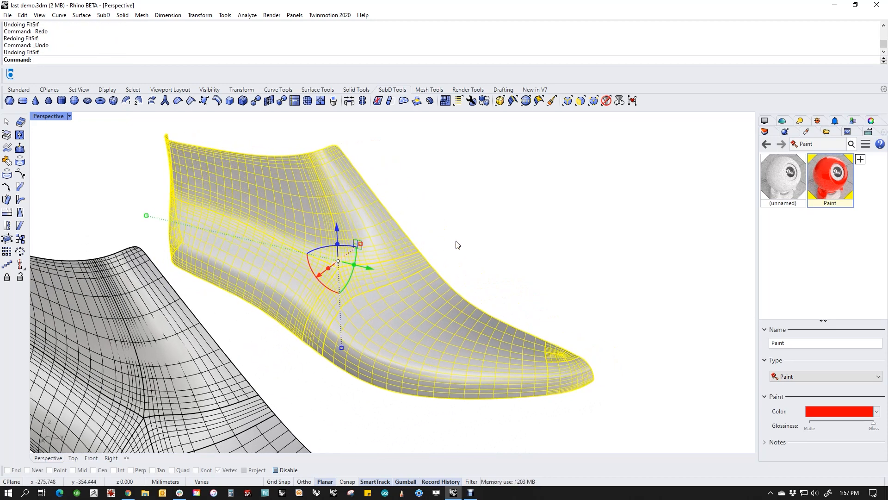
{"action": "key", "text": "ctrl+y"}
{"action": "key", "text": "ctrl+z"}
{"action": "type", "text": "RefitTrim"}
{"action": "key", "text": "Return"}
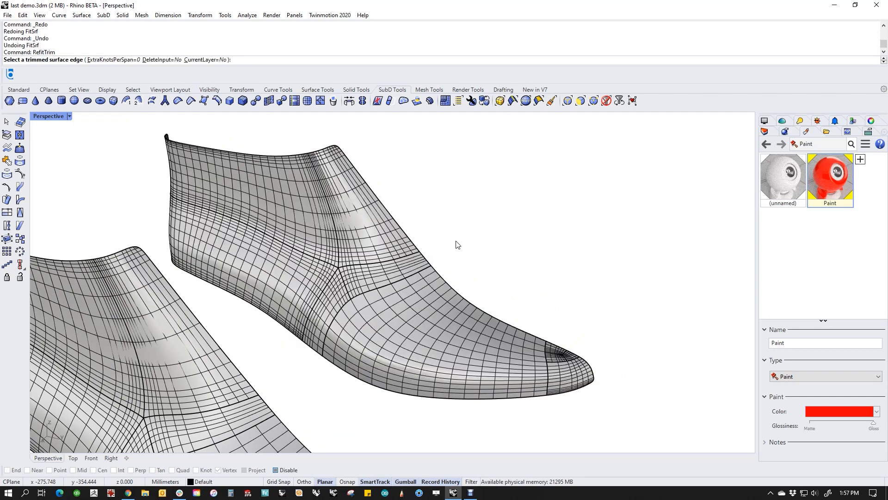
{"action": "right_click_drag", "start_coordinate": [313, 200], "coordinate": [387, 245]}
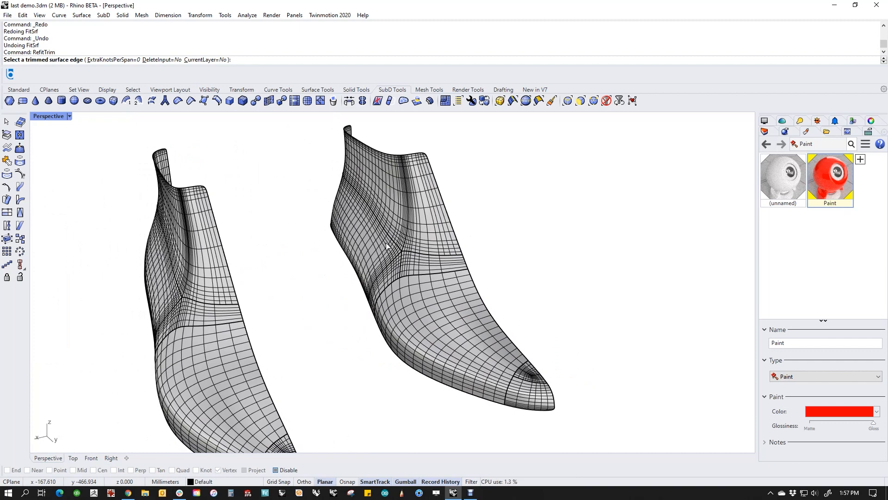
{"action": "key", "text": "Escape"}
{"action": "type", "text": "Refitsrf"}
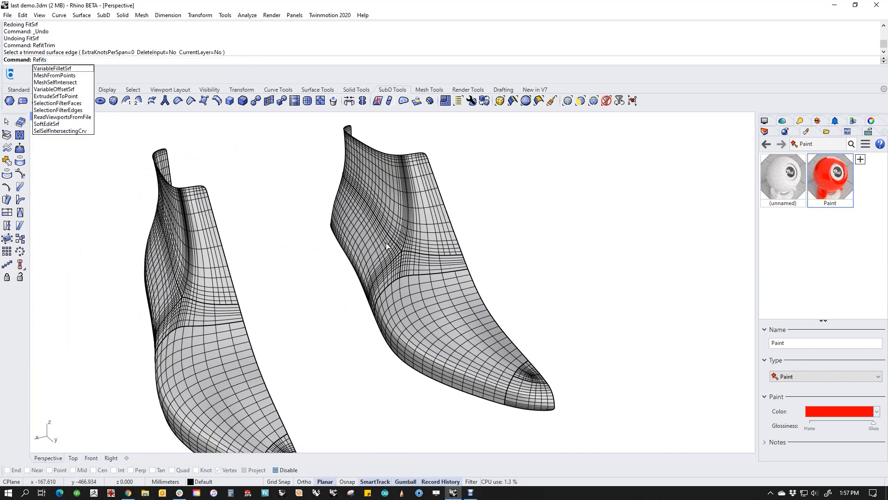
{"action": "key", "text": "Return"}
Step: Refit all surfaces of the copied last with FitSrf at tolerance 0.01, U and V degree 3, DeleteInput and ReTrim set to Yes
{"action": "scroll", "coordinate": [363, 257], "scroll_direction": "down", "scroll_amount": 3}
{"action": "right_click_drag", "start_coordinate": [364, 257], "coordinate": [268, 262]}
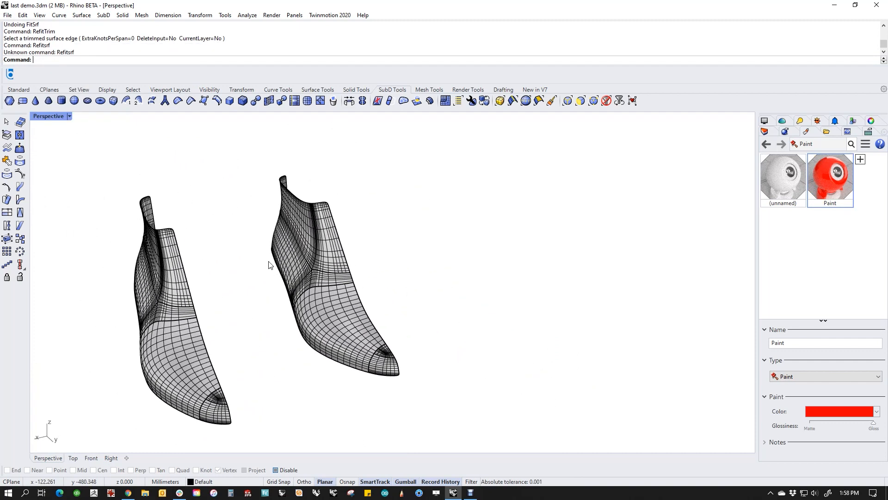
{"action": "left_click_drag", "start_coordinate": [232, 160], "coordinate": [475, 400]}
{"action": "type", "text": "Fi"}
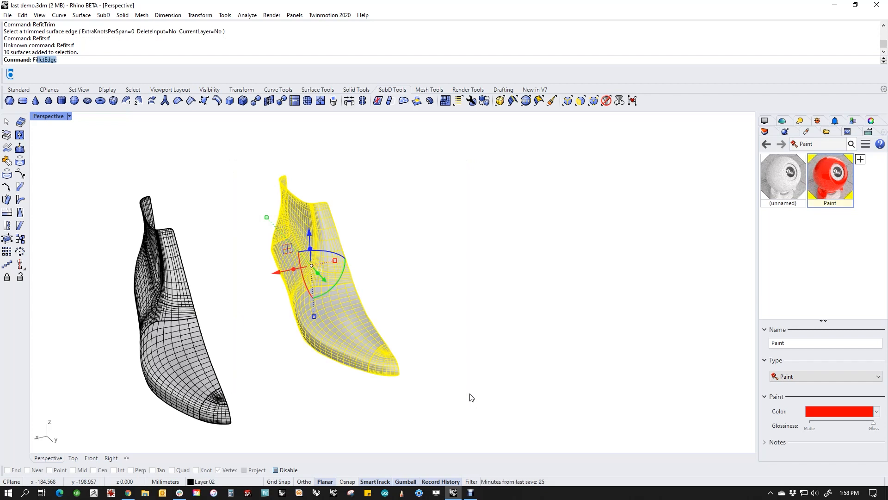
{"action": "type", "text": "tSrf"}
{"action": "key", "text": "Return"}
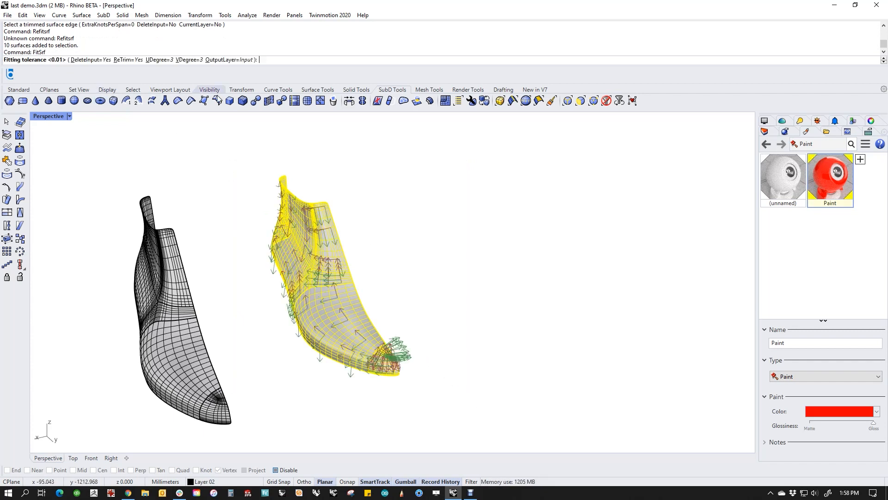
{"action": "key", "text": "Return"}
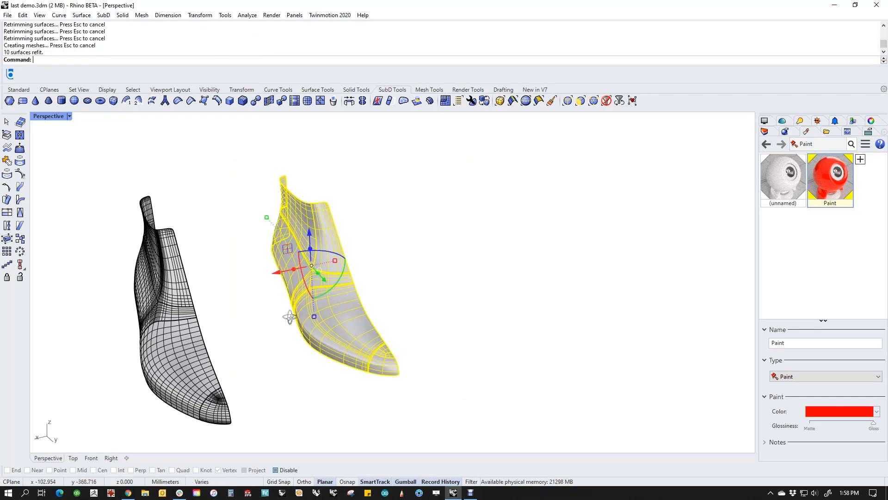
Step: Display the control points of the refit last, examine their density around the patch seams, and hide them again
{"action": "right_click_drag", "start_coordinate": [290, 313], "coordinate": [273, 294]}
{"action": "middle_click", "coordinate": [273, 294]}
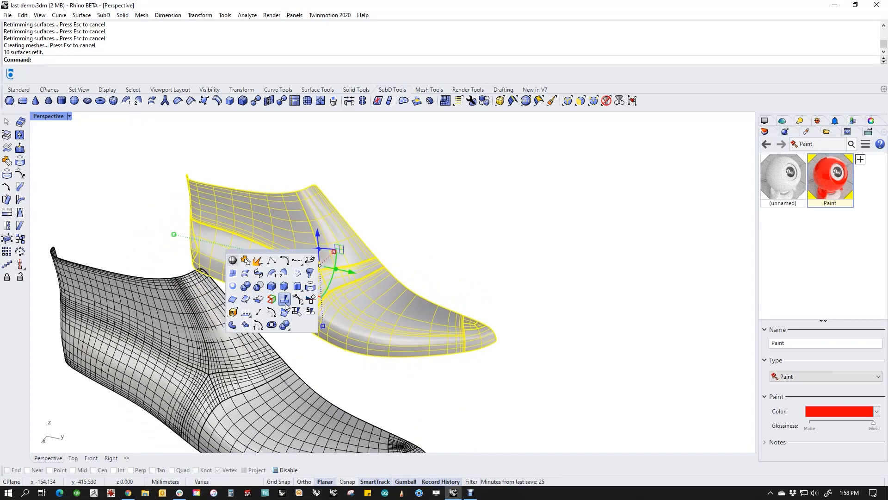
{"action": "left_click", "coordinate": [319, 315]}
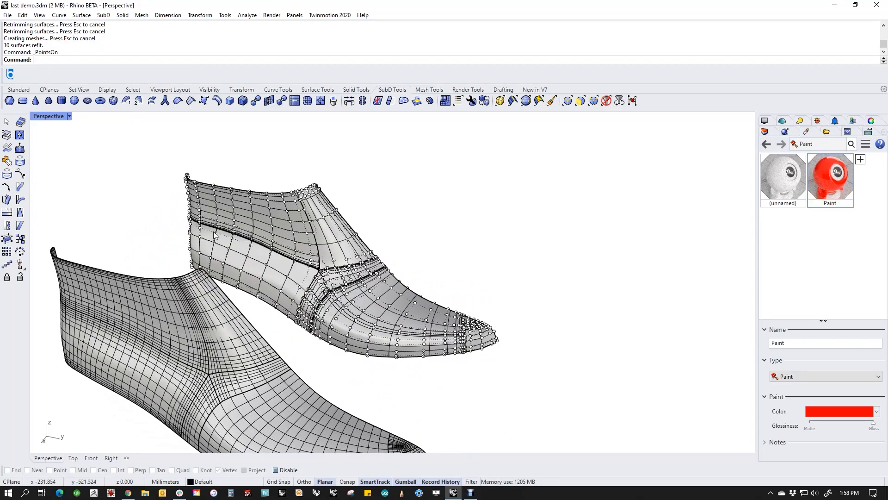
{"action": "right_click_drag", "start_coordinate": [218, 320], "coordinate": [384, 252]}
{"action": "scroll", "coordinate": [351, 282], "scroll_direction": "up", "scroll_amount": 6}
{"action": "scroll", "coordinate": [352, 289], "scroll_direction": "up", "scroll_amount": 3}
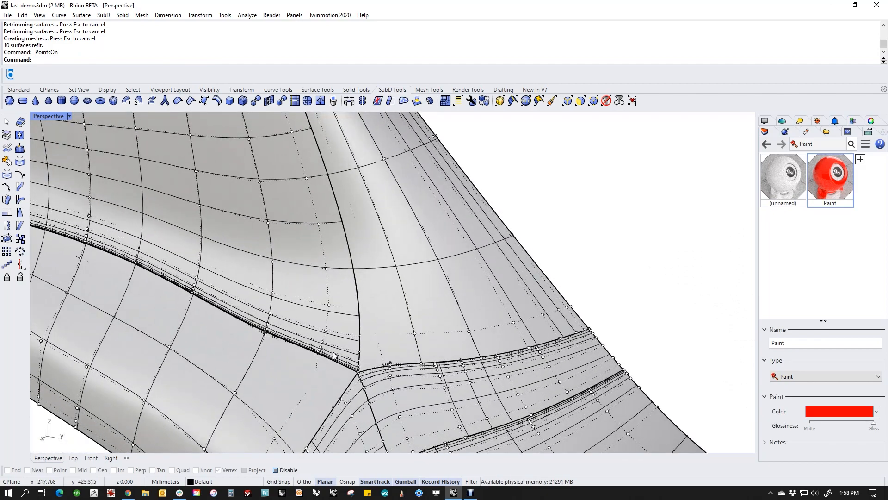
{"action": "scroll", "coordinate": [333, 355], "scroll_direction": "down", "scroll_amount": 10}
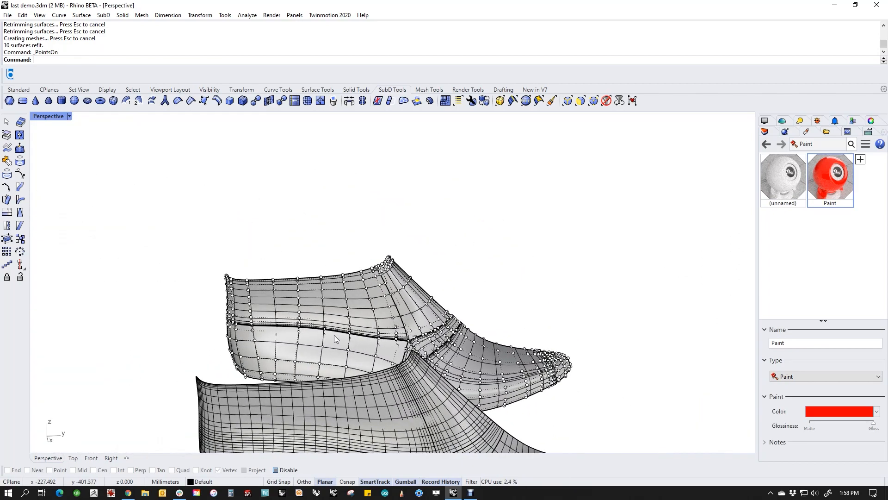
{"action": "key", "text": "Escape"}
Step: Rebuild the refit last's upper side surface with 7 points and degree 6 in U and V, deleting the input and retrimming
{"action": "scroll", "coordinate": [323, 338], "scroll_direction": "up", "scroll_amount": 5}
{"action": "left_click", "coordinate": [296, 301]}
{"action": "type", "text": "r"}
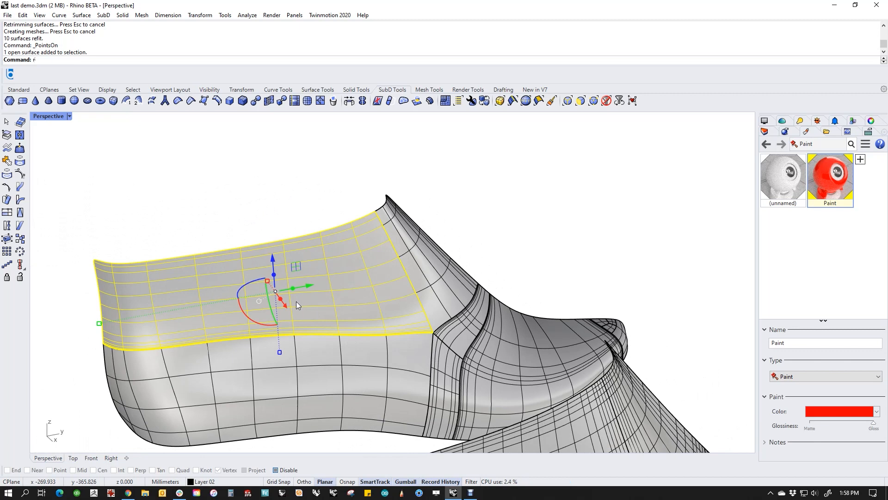
{"action": "type", "text": "ebuild"}
{"action": "key", "text": "Return"}
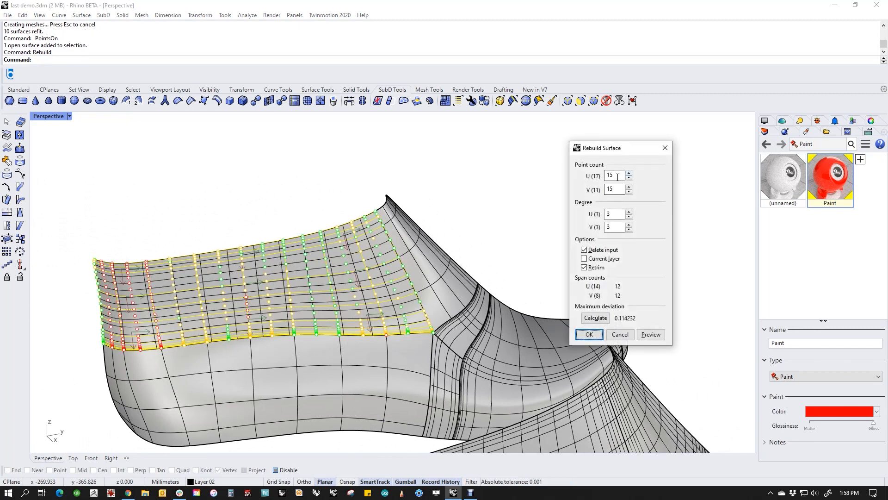
{"action": "type", "text": "5"}
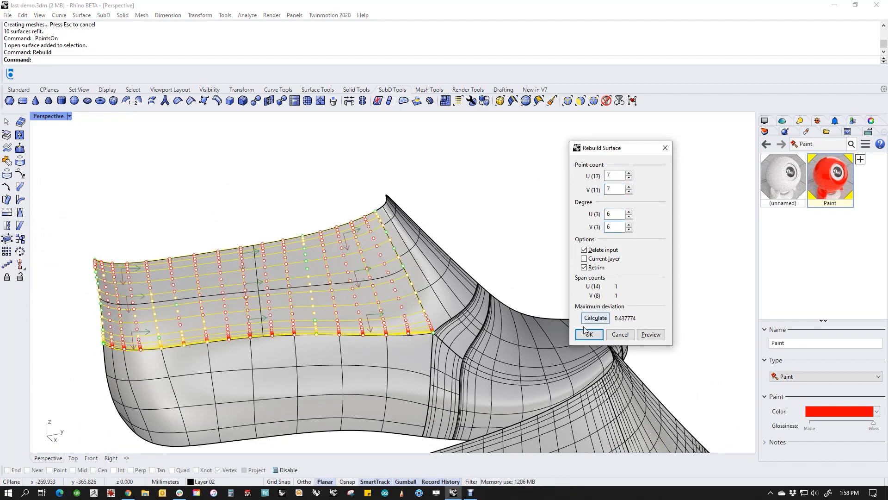
{"action": "right_click_drag", "start_coordinate": [459, 316], "coordinate": [560, 306]}
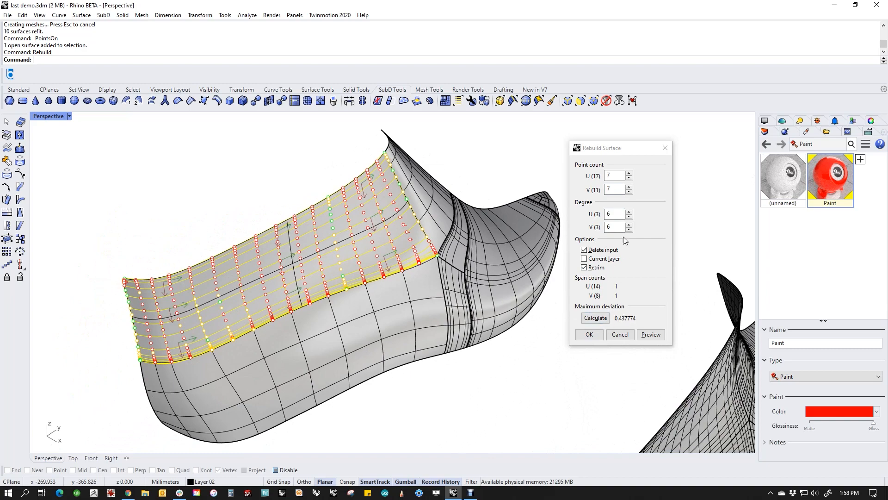
{"action": "right_click_drag", "start_coordinate": [389, 334], "coordinate": [520, 295]}
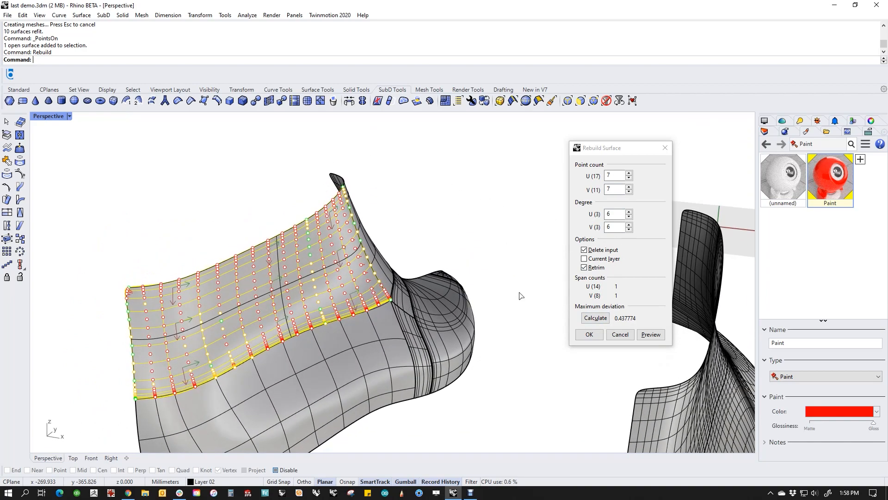
{"action": "right_click_drag", "start_coordinate": [330, 321], "coordinate": [309, 339]}
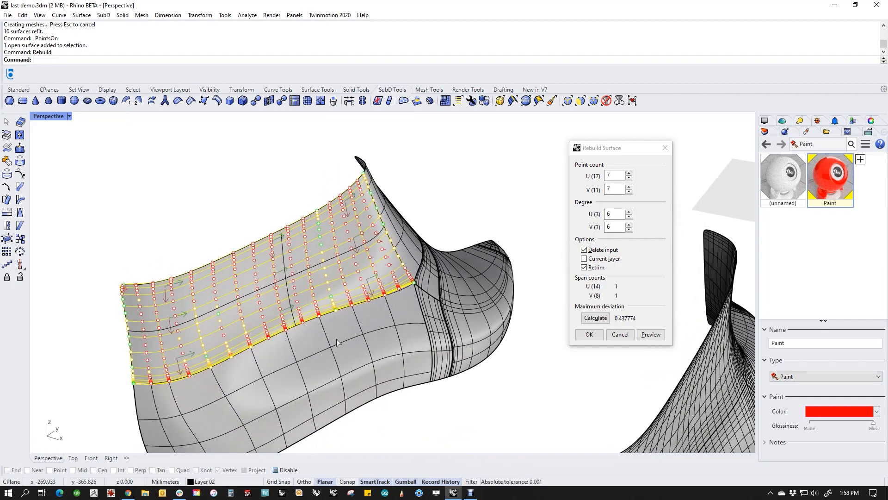
{"action": "left_click", "coordinate": [584, 336]}
Step: Display the control points of the rebuilt upper side surface and of the lower side surface to compare their layouts
{"action": "right_click_drag", "start_coordinate": [510, 352], "coordinate": [368, 354]}
{"action": "middle_click", "coordinate": [368, 330]}
{"action": "left_click", "coordinate": [373, 331]}
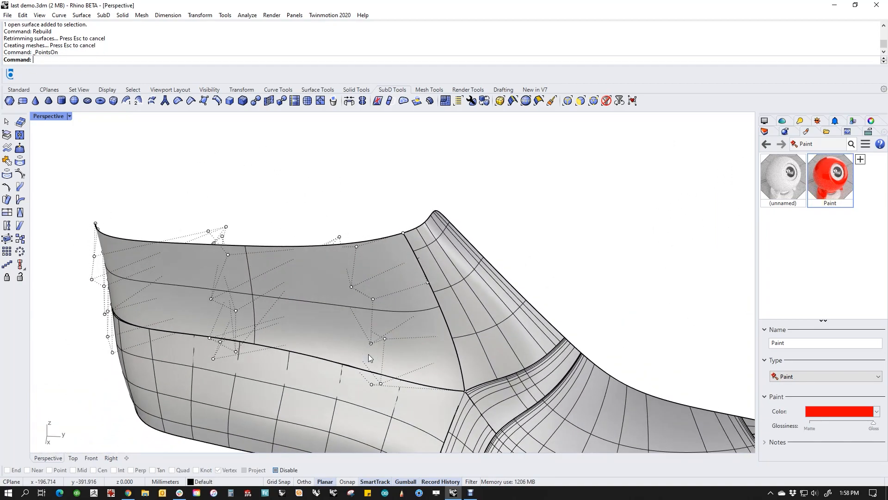
{"action": "right_click_drag", "start_coordinate": [426, 354], "coordinate": [325, 331]}
{"action": "left_click", "coordinate": [325, 331]}
{"action": "right_click", "coordinate": [329, 329]}
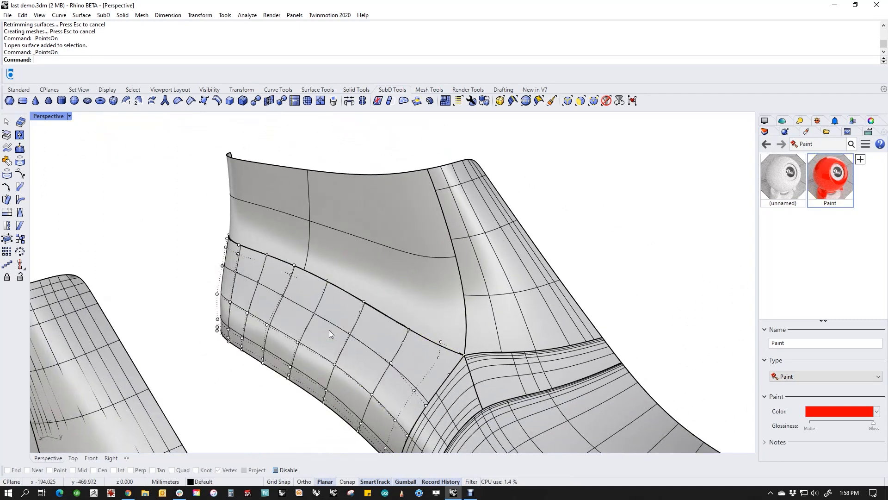
{"action": "right_click", "coordinate": [329, 330]}
{"action": "key", "text": "Escape"}
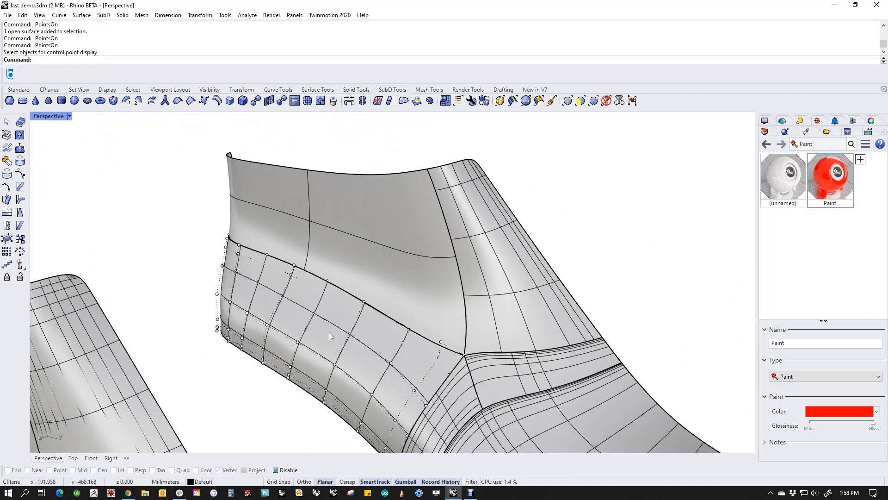
Step: Rebuild the lower side surface with 7 points and degree 6 in U and V, deleting the input and retrimming
{"action": "left_click", "coordinate": [330, 334]}
{"action": "type", "text": "rebuild"}
{"action": "key", "text": "Return"}
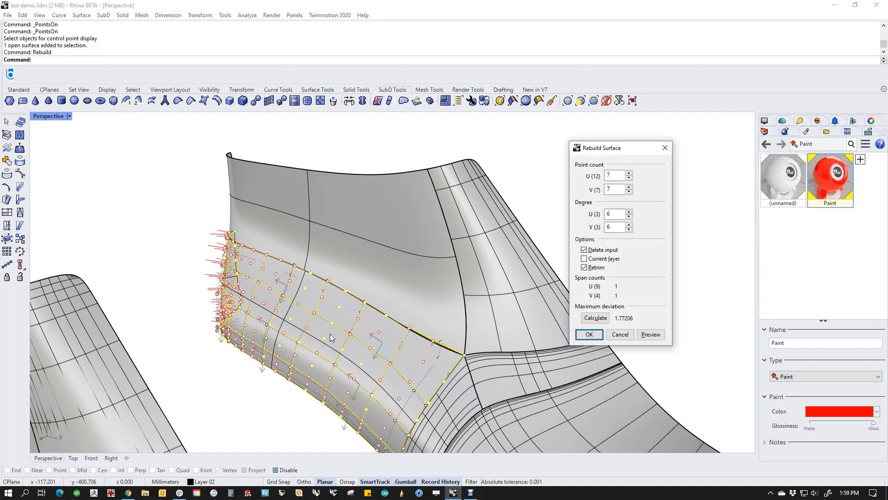
{"action": "left_click", "coordinate": [587, 335]}
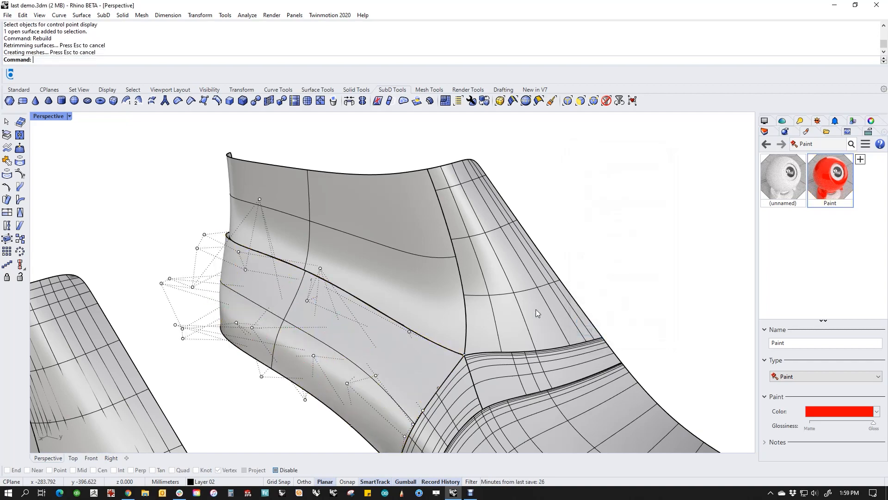
Step: Match the gapped edges of the two rebuilt side surfaces with tangency, preserving tangency at the other end, averaging surfaces and without refining
{"action": "right_click_drag", "start_coordinate": [536, 309], "coordinate": [390, 369]}
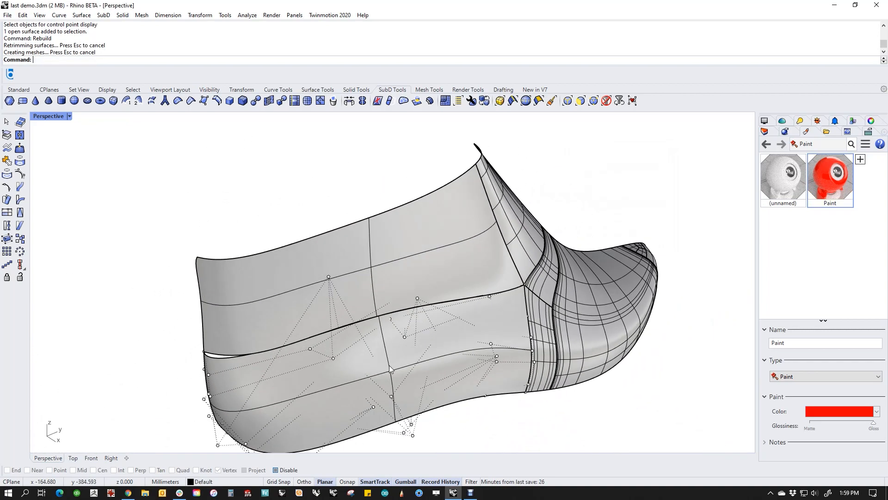
{"action": "type", "text": "MatchSrf"}
{"action": "key", "text": "Return"}
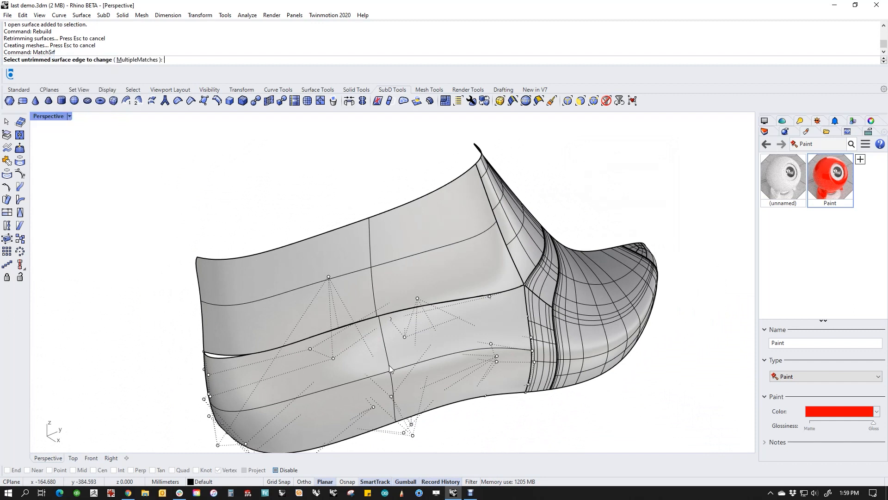
{"action": "left_click", "coordinate": [222, 361]}
{"action": "left_click", "coordinate": [224, 359]}
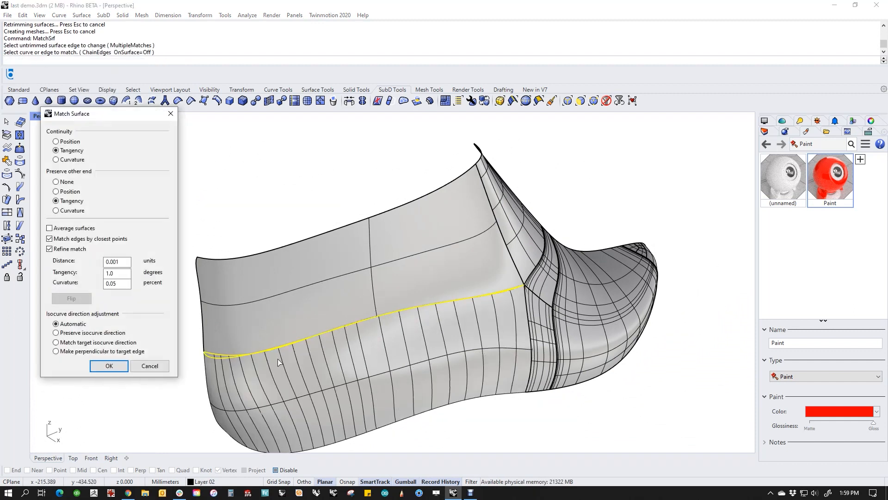
{"action": "left_click", "coordinate": [67, 250]}
{"action": "left_click", "coordinate": [79, 232]}
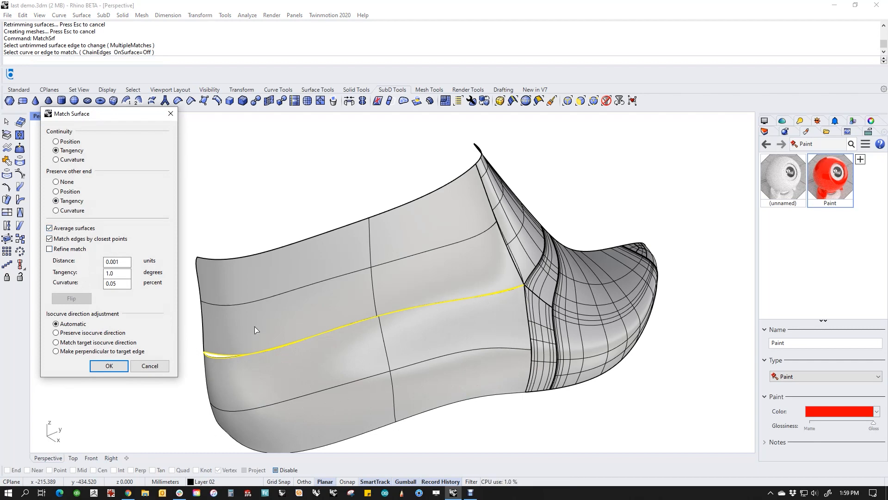
{"action": "left_click", "coordinate": [109, 365]}
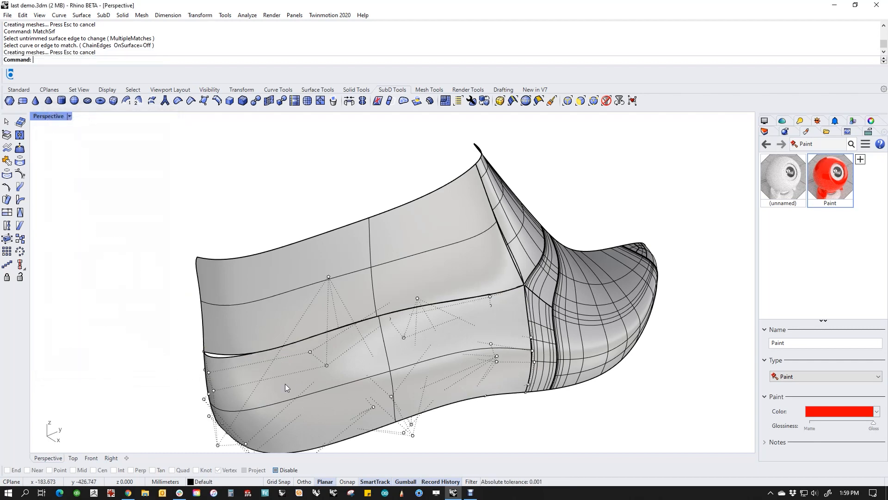
Step: Repeat the averaged, unrefined tangency match on the open seam between the side surfaces near the heel
{"action": "scroll", "coordinate": [285, 384], "scroll_direction": "up", "scroll_amount": 5}
{"action": "right_click_drag", "start_coordinate": [198, 357], "coordinate": [266, 360]}
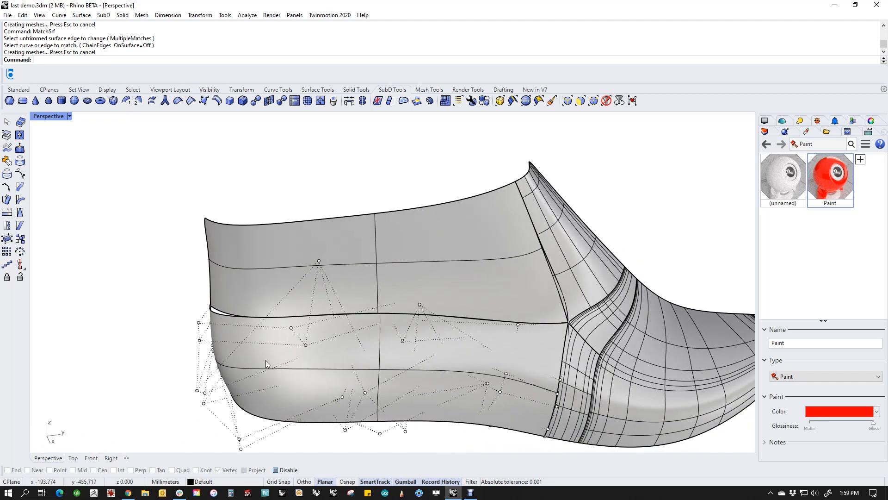
{"action": "right_click_drag", "start_coordinate": [199, 326], "coordinate": [244, 340]}
{"action": "scroll", "coordinate": [226, 360], "scroll_direction": "up", "scroll_amount": 8}
{"action": "right_click", "coordinate": [227, 361]}
{"action": "left_click", "coordinate": [224, 370]}
{"action": "left_click", "coordinate": [218, 380]}
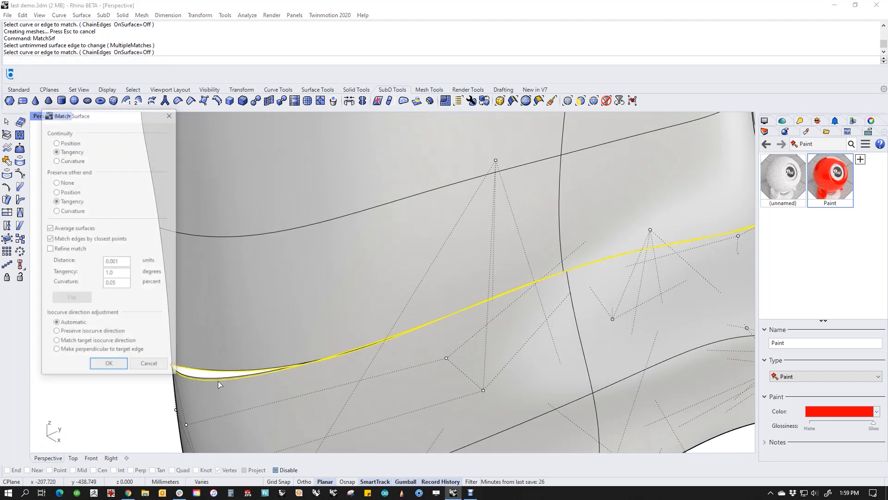
{"action": "key", "text": "Return"}
Step: Match the seam once more with averaged tangency, preserving nothing at the other end and refining the match to 0.001 distance
{"action": "right_click", "coordinate": [201, 374]}
{"action": "left_click", "coordinate": [203, 377]}
{"action": "left_click", "coordinate": [202, 370]}
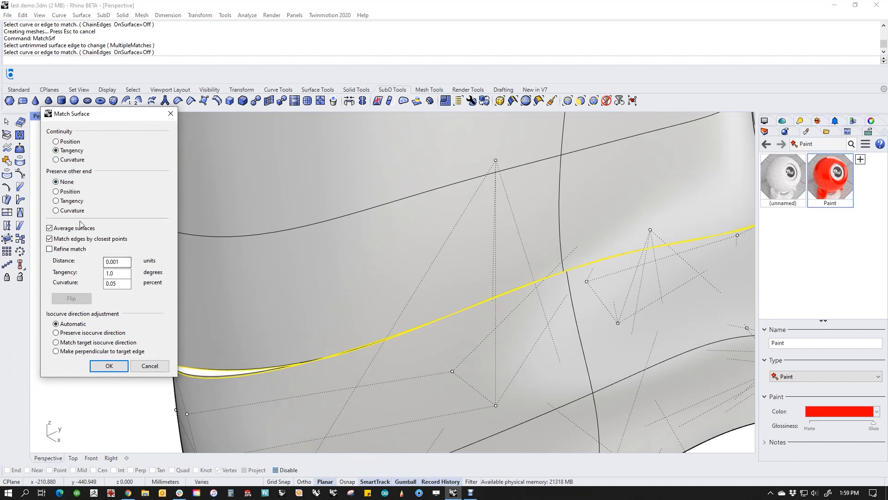
{"action": "left_click", "coordinate": [68, 250]}
{"action": "left_click", "coordinate": [103, 367]}
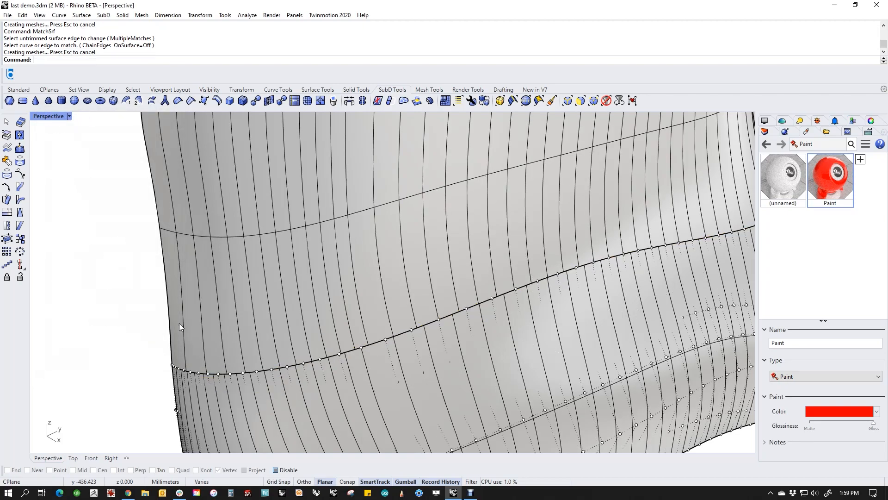
Step: Examine the closed seam and the isocurve density of the matched side surfaces, comparing them with the original last
{"action": "scroll", "coordinate": [190, 323], "scroll_direction": "down", "scroll_amount": 10}
{"action": "right_click_drag", "start_coordinate": [393, 322], "coordinate": [243, 336]}
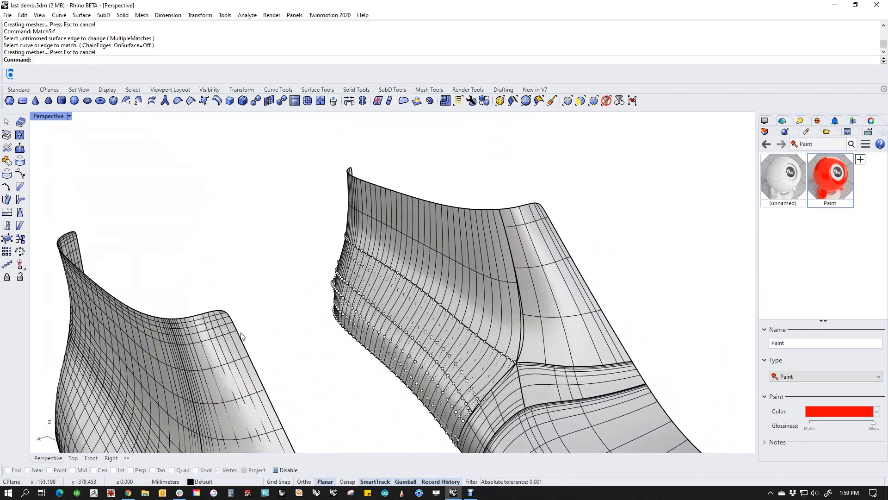
{"action": "scroll", "coordinate": [471, 340], "scroll_direction": "up", "scroll_amount": 5}
{"action": "right_click_drag", "start_coordinate": [470, 339], "coordinate": [428, 328]}
{"action": "right_click_drag", "start_coordinate": [457, 303], "coordinate": [303, 305]}
{"action": "scroll", "coordinate": [553, 339], "scroll_direction": "down", "scroll_amount": 4}
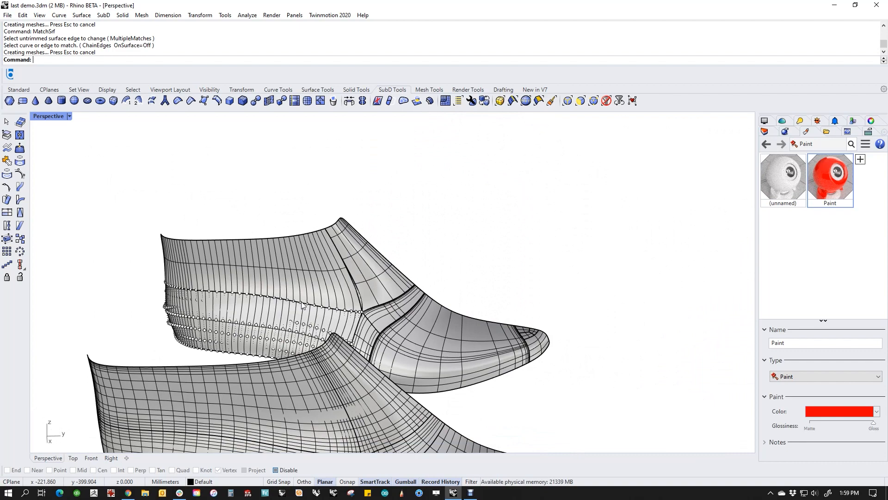
{"action": "right_click_drag", "start_coordinate": [303, 306], "coordinate": [277, 315]}
Step: Compare the isocurve layout of the original dense last with that of the simplified last from several angles
{"action": "scroll", "coordinate": [319, 305], "scroll_direction": "down", "scroll_amount": 5}
{"action": "right_click_drag", "start_coordinate": [375, 292], "coordinate": [291, 303]}
{"action": "left_click", "coordinate": [290, 321]}
{"action": "left_click", "coordinate": [316, 297]}
{"action": "left_click_drag", "start_coordinate": [301, 210], "coordinate": [209, 422]}
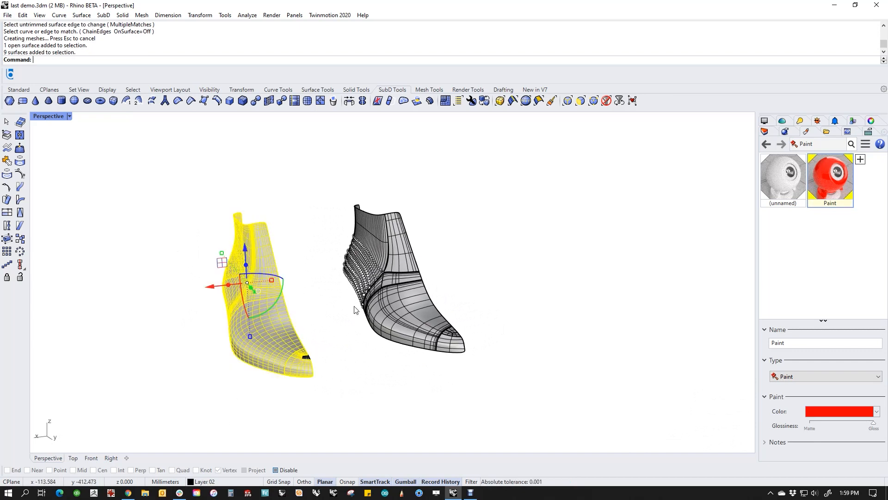
{"action": "left_click", "coordinate": [331, 282]}
{"action": "right_click_drag", "start_coordinate": [332, 282], "coordinate": [426, 300]}
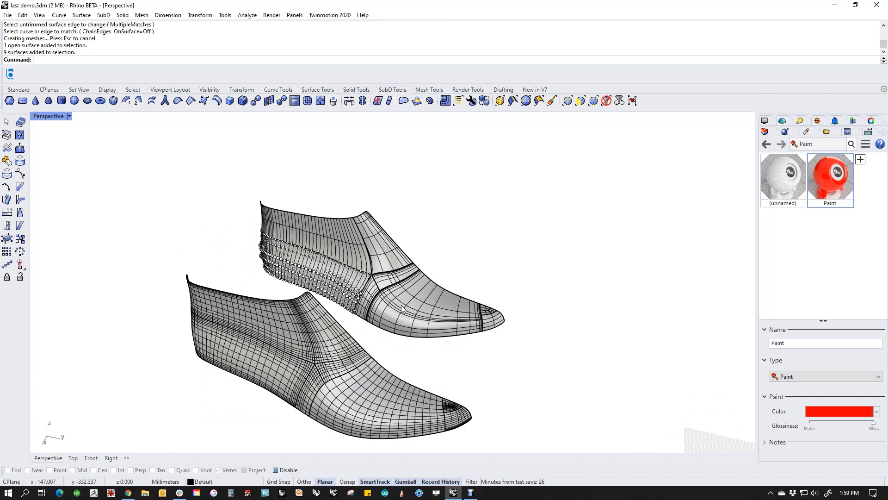
{"action": "scroll", "coordinate": [383, 299], "scroll_direction": "up", "scroll_amount": 5}
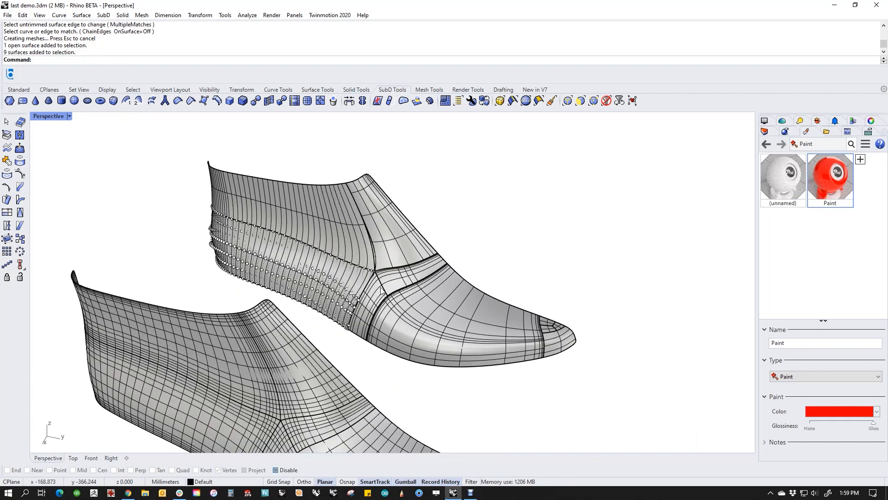
{"action": "scroll", "coordinate": [375, 275], "scroll_direction": "up", "scroll_amount": 5}
{"action": "scroll", "coordinate": [376, 263], "scroll_direction": "down", "scroll_amount": 3}
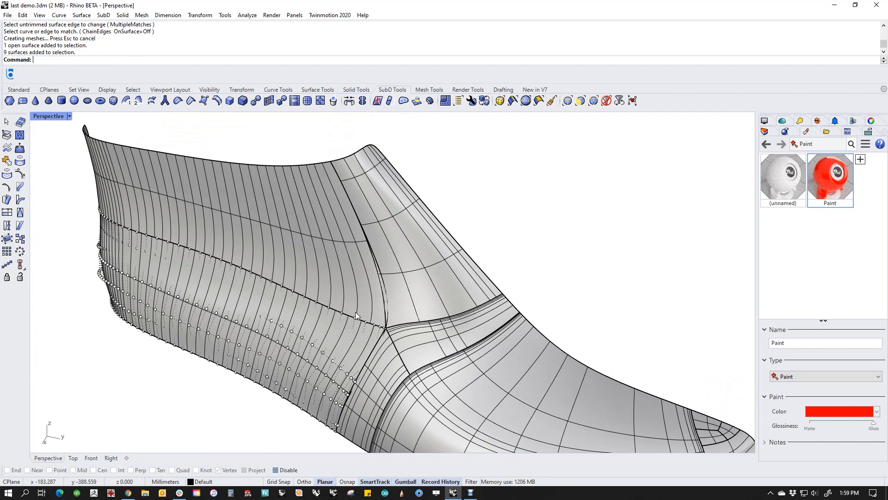
{"action": "scroll", "coordinate": [389, 287], "scroll_direction": "up", "scroll_amount": 5}
{"action": "left_click", "coordinate": [385, 284]}
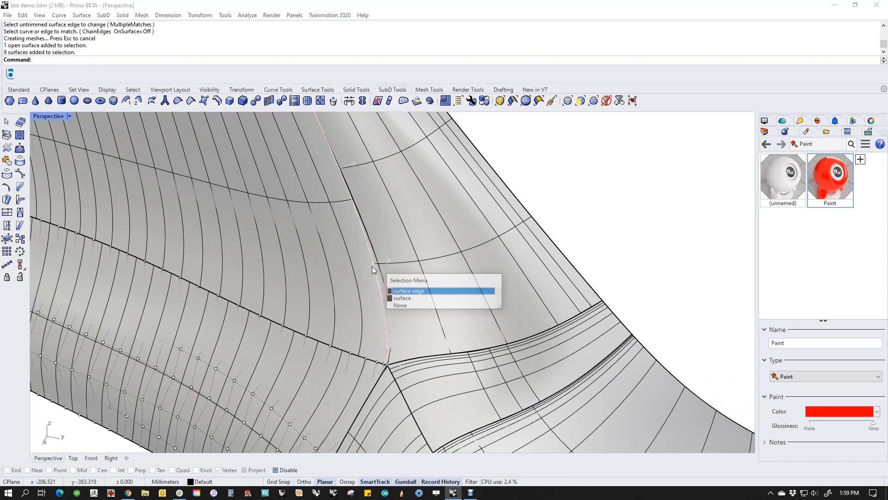
{"action": "left_click", "coordinate": [402, 291]}
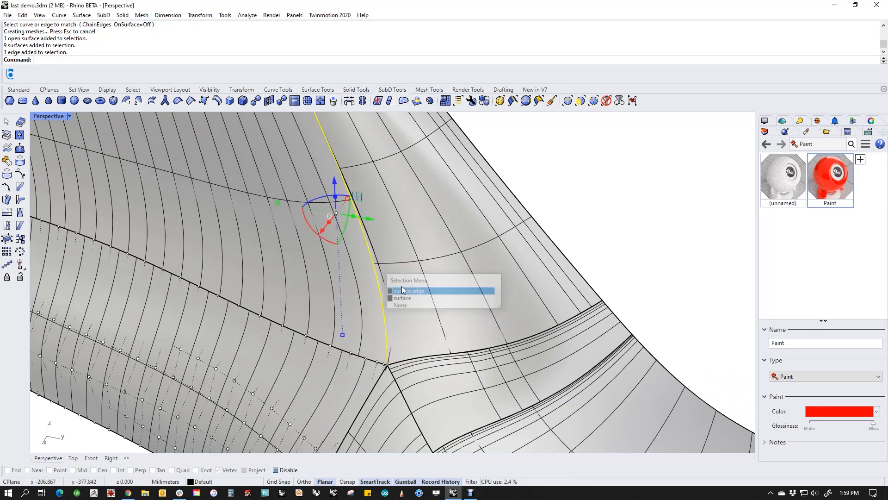
{"action": "left_click", "coordinate": [379, 259], "text": "ctrl+shift"}
{"action": "right_click", "coordinate": [622, 232]}
{"action": "right_click", "coordinate": [622, 232]}
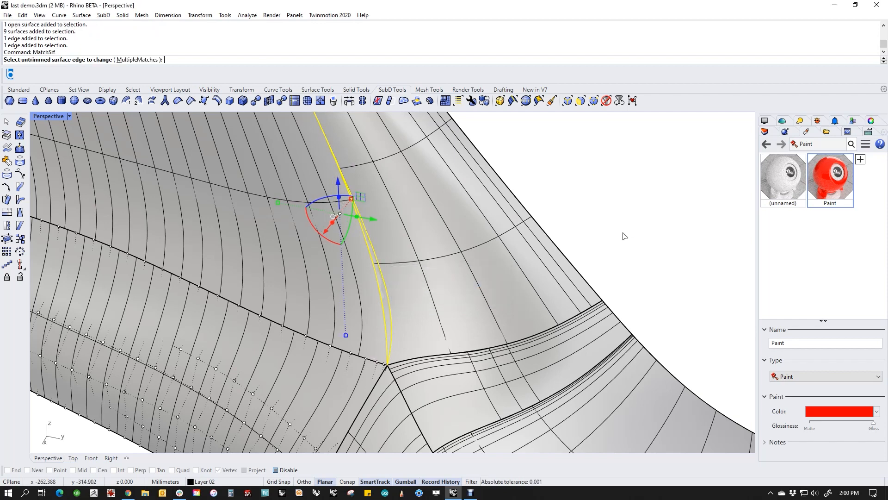
{"action": "key", "text": "Escape"}
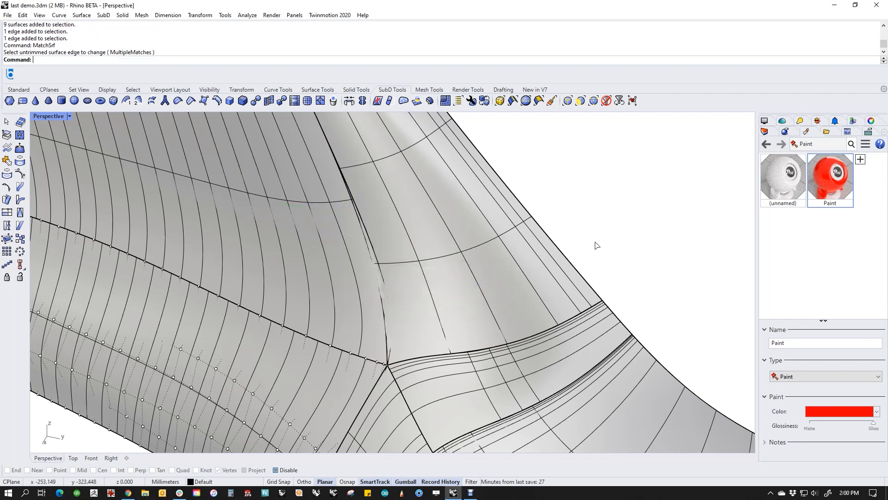
Step: Join all surfaces of the original dense last into one polysurface
{"action": "scroll", "coordinate": [573, 267], "scroll_direction": "down", "scroll_amount": 8}
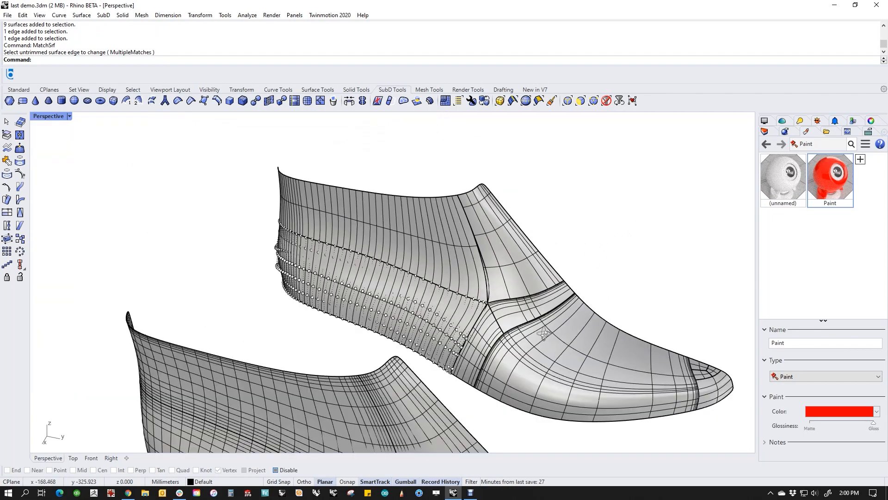
{"action": "right_click_drag", "start_coordinate": [544, 333], "coordinate": [339, 294]}
{"action": "scroll", "coordinate": [490, 312], "scroll_direction": "down", "scroll_amount": 4}
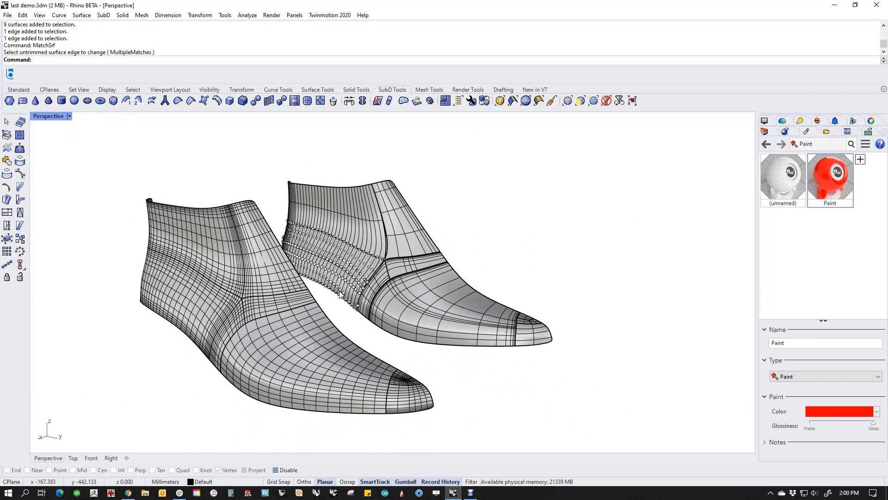
{"action": "left_click", "coordinate": [268, 273]}
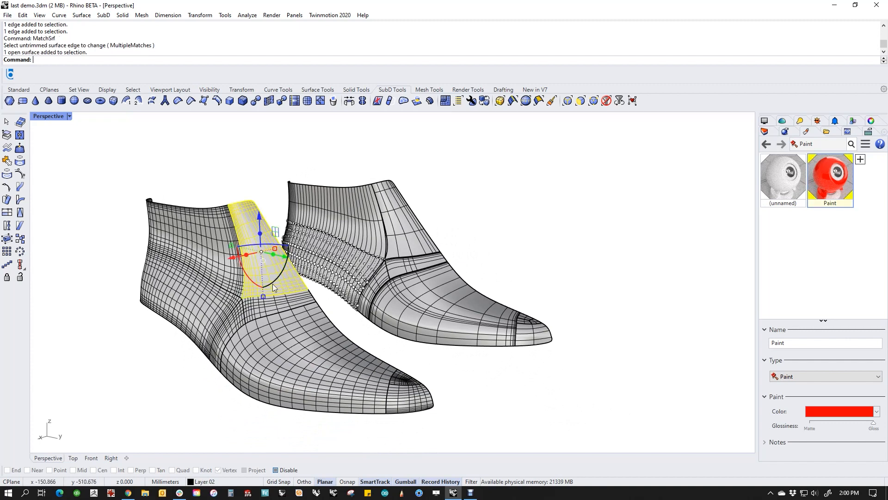
{"action": "left_click", "coordinate": [232, 185]}
{"action": "right_click_drag", "start_coordinate": [277, 222], "coordinate": [247, 226]}
{"action": "left_click_drag", "start_coordinate": [263, 172], "coordinate": [160, 420]}
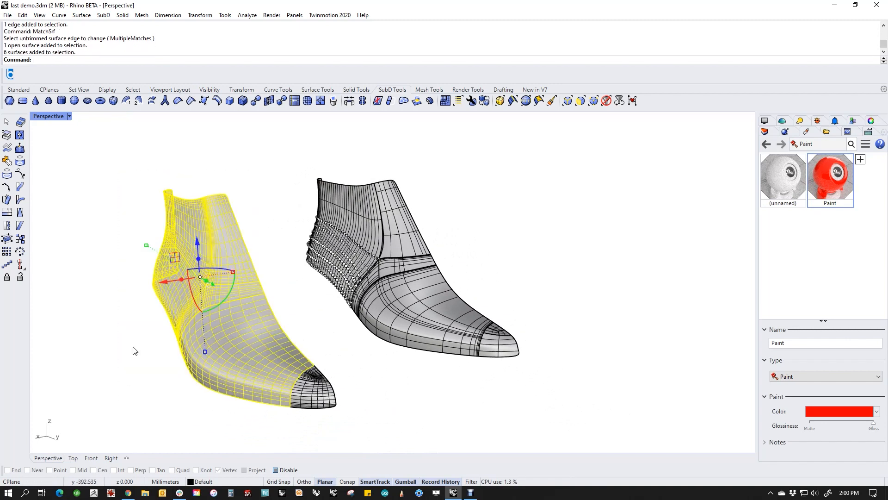
{"action": "left_click_drag", "start_coordinate": [118, 139], "coordinate": [339, 432]}
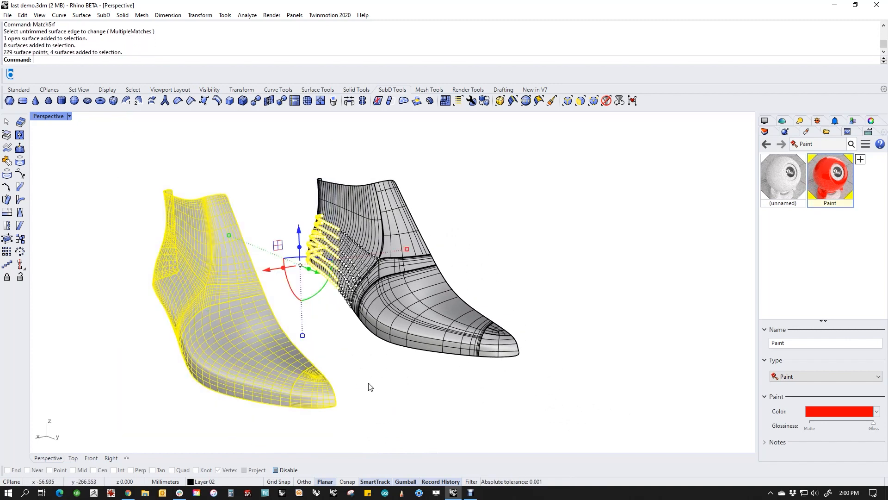
{"action": "right_click_drag", "start_coordinate": [366, 387], "coordinate": [406, 359]}
{"action": "type", "text": "join"}
{"action": "key", "text": "Return"}
Step: Isolate the joined last by hiding all other objects
{"action": "left_click", "coordinate": [402, 401]}
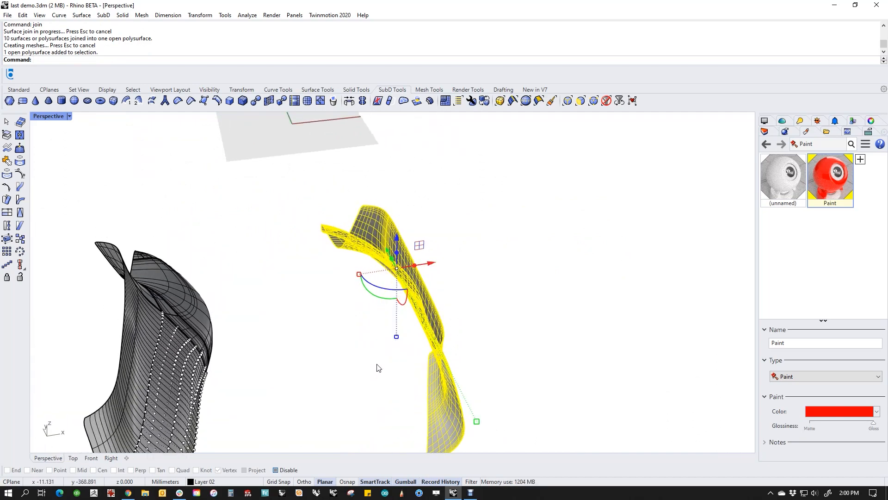
{"action": "right_click_drag", "start_coordinate": [370, 369], "coordinate": [270, 351]}
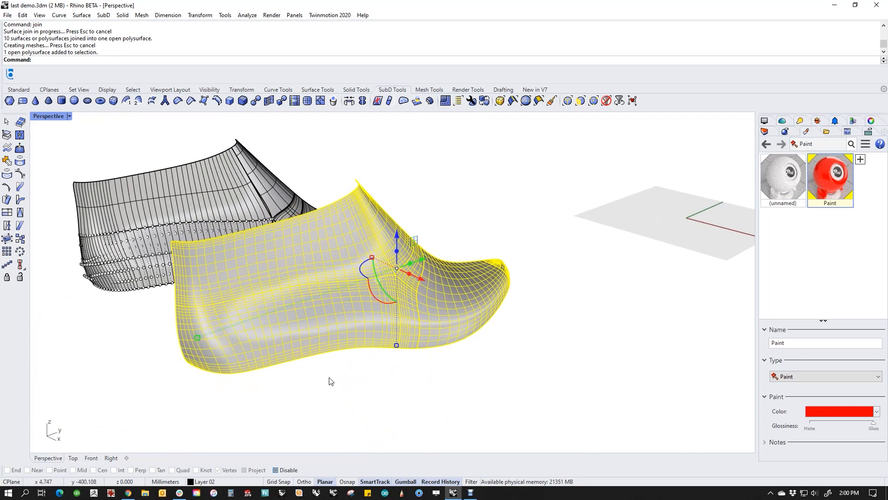
{"action": "type", "text": "i"}
{"action": "key", "text": "Return"}
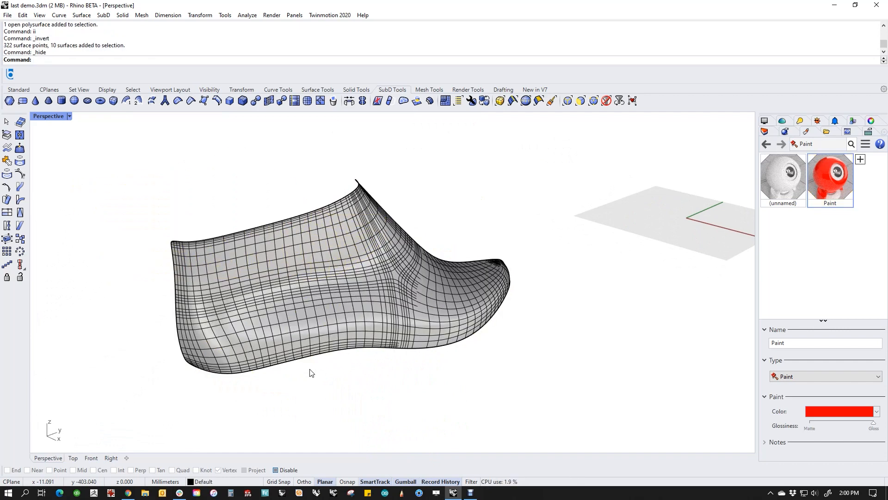
Step: In the Right view, draw a seven-point degree-3 curve from below the heel, arching over the lower side and ending below the forefoot
{"action": "type", "text": "f"}
{"action": "key", "text": "Return"}
{"action": "right_click_drag", "start_coordinate": [416, 364], "coordinate": [283, 366]}
{"action": "type", "text": "r"}
{"action": "key", "text": "Return"}
{"action": "right_click_drag", "start_coordinate": [353, 361], "coordinate": [471, 467]}
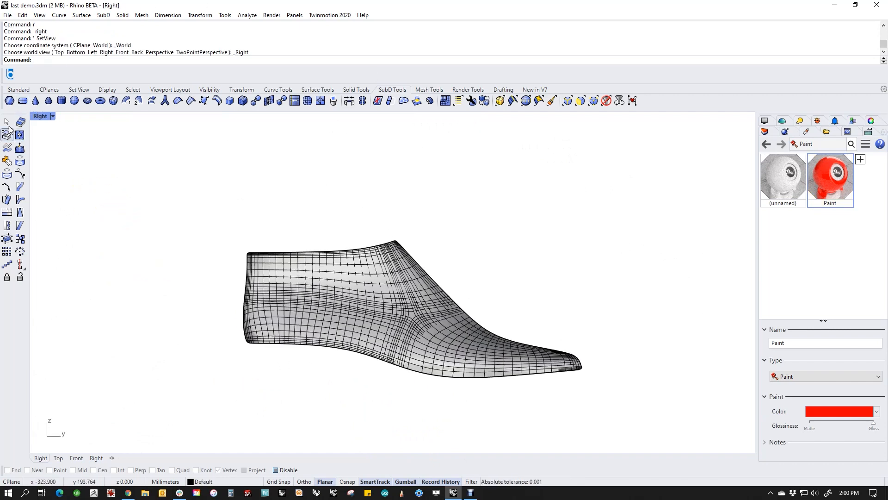
{"action": "left_click", "coordinate": [19, 89]}
{"action": "left_click", "coordinate": [20, 135]}
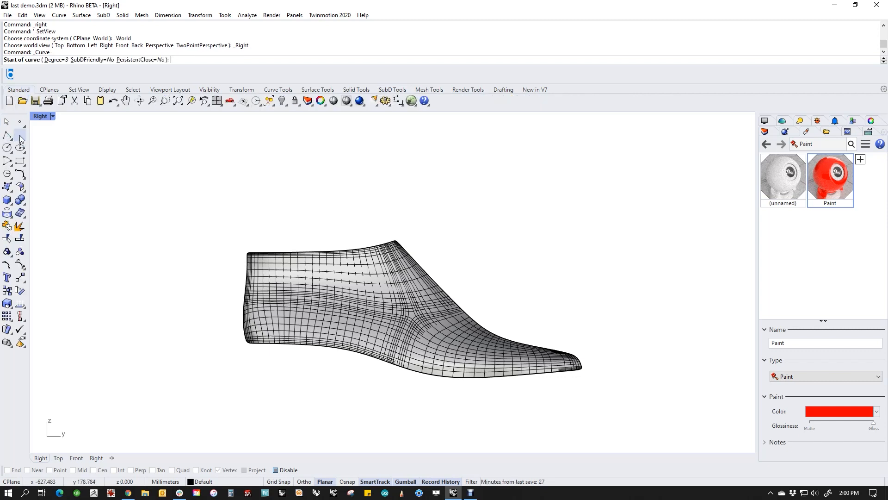
{"action": "left_click", "coordinate": [301, 357]}
{"action": "left_click", "coordinate": [303, 319]}
{"action": "left_click", "coordinate": [358, 311]}
{"action": "left_click", "coordinate": [403, 348]}
{"action": "left_click", "coordinate": [453, 361]}
{"action": "left_click", "coordinate": [505, 357]}
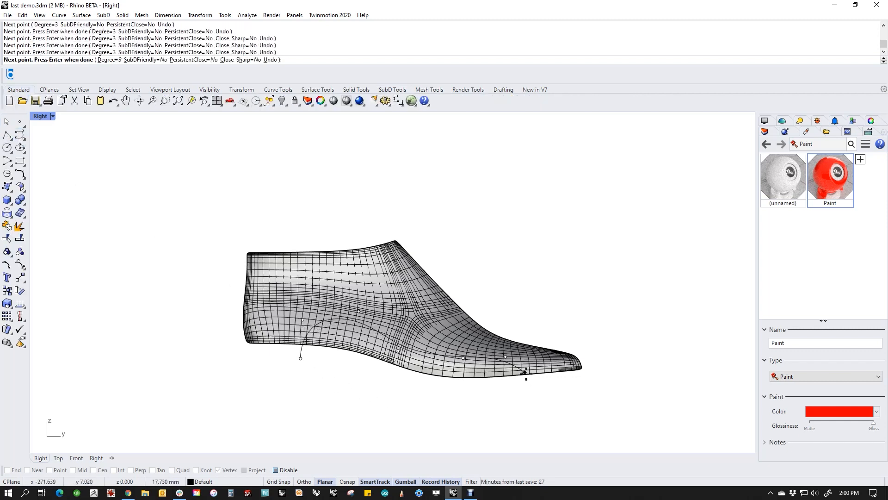
{"action": "left_click", "coordinate": [551, 412]}
{"action": "right_click", "coordinate": [551, 411]}
Step: Try trimming away the part of the last below the curve and undo the trim
{"action": "key", "text": "ctrl+t"}
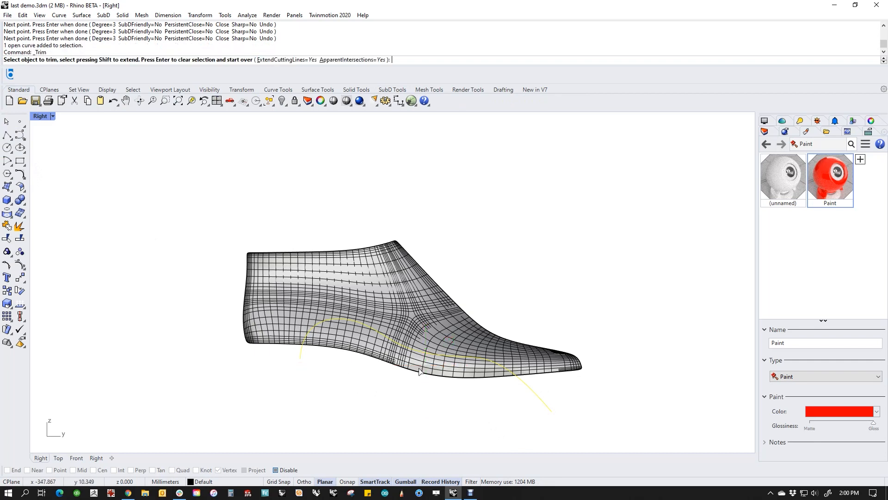
{"action": "left_click", "coordinate": [376, 353]}
{"action": "right_click", "coordinate": [418, 396]}
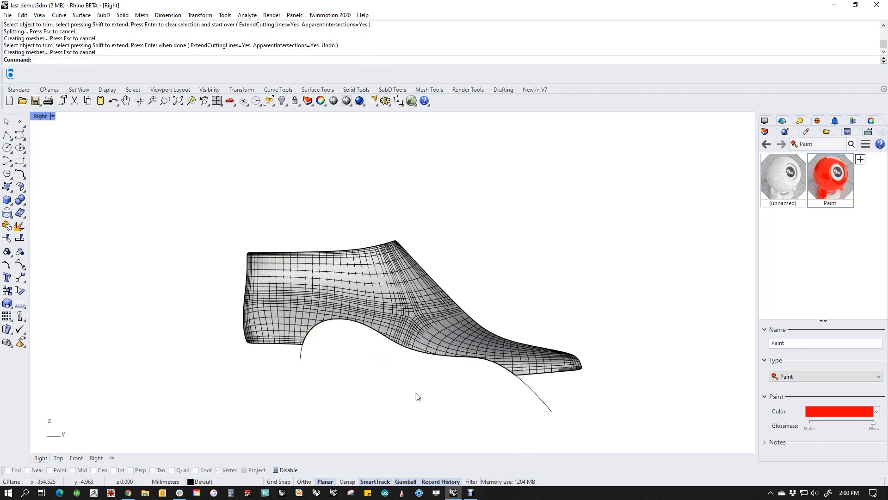
{"action": "key", "text": "ctrl+z"}
{"action": "left_click", "coordinate": [457, 419]}
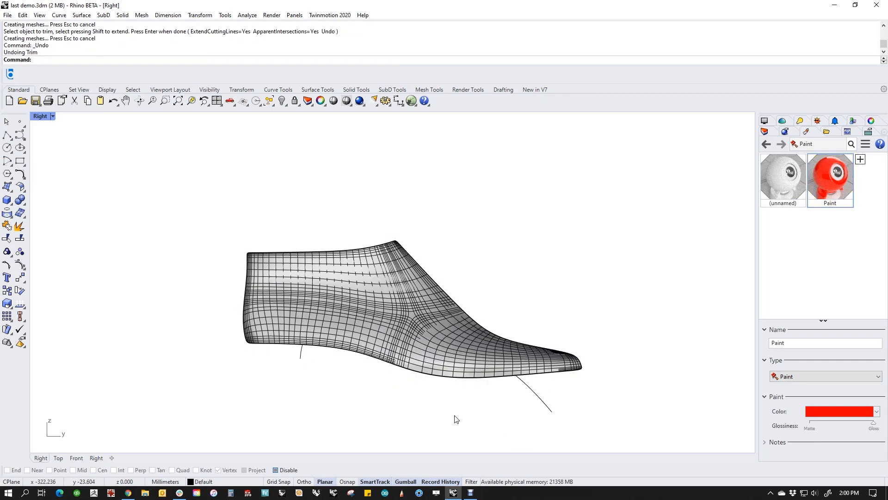
Step: Return to the Perspective view with the world Top construction plane and examine the side of the joined last
{"action": "key", "text": "ctrl+F4"}
{"action": "right_click_drag", "start_coordinate": [454, 419], "coordinate": [368, 347]}
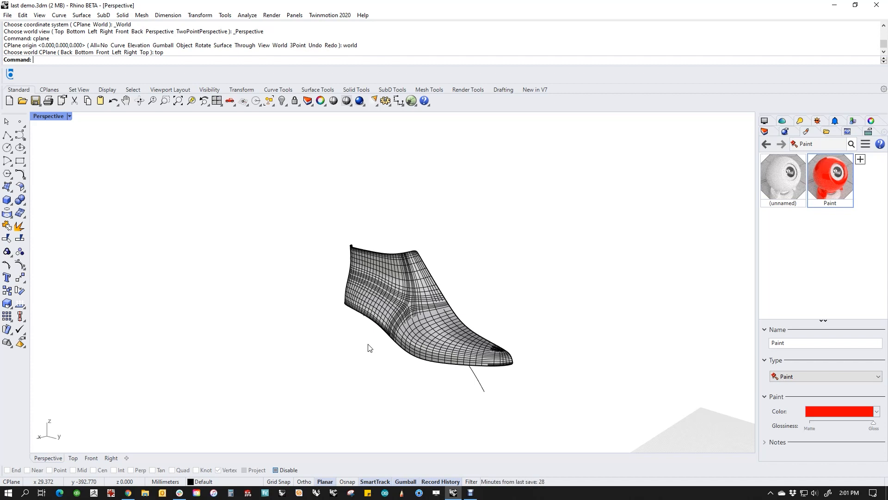
{"action": "right_click_drag", "start_coordinate": [268, 359], "coordinate": [415, 344]}
{"action": "scroll", "coordinate": [415, 344], "scroll_direction": "up", "scroll_amount": 5}
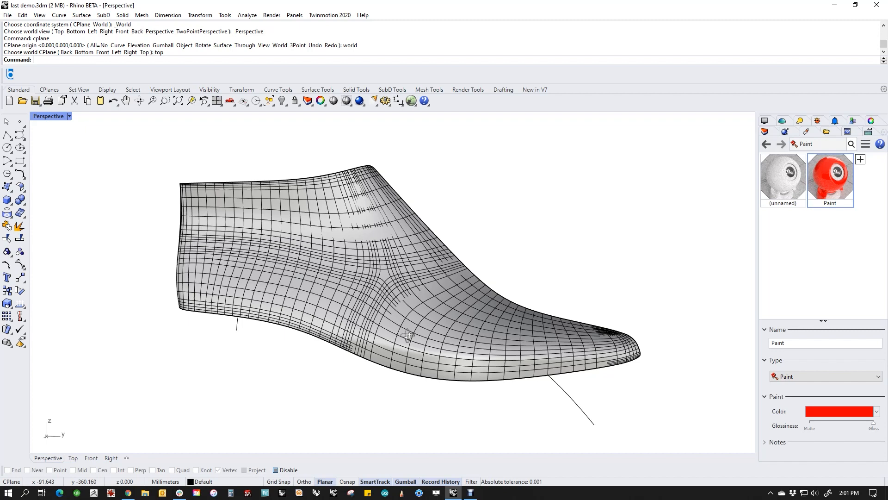
{"action": "right_click_drag", "start_coordinate": [410, 337], "coordinate": [443, 371]}
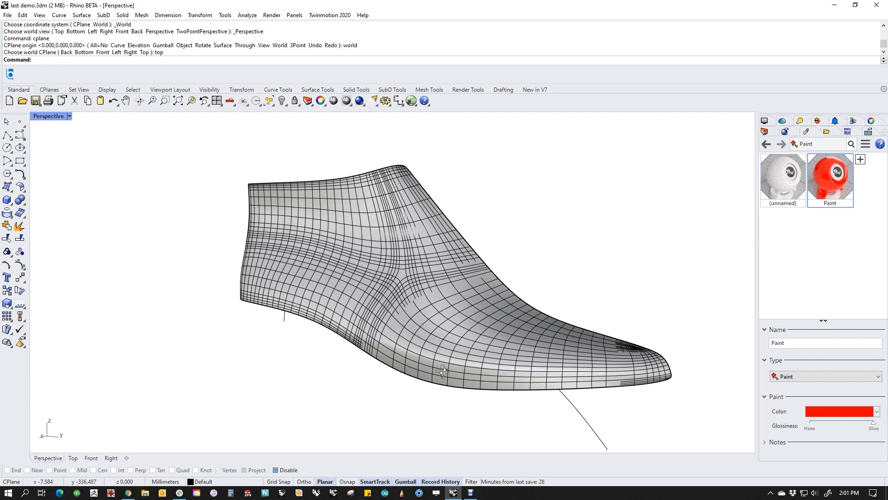